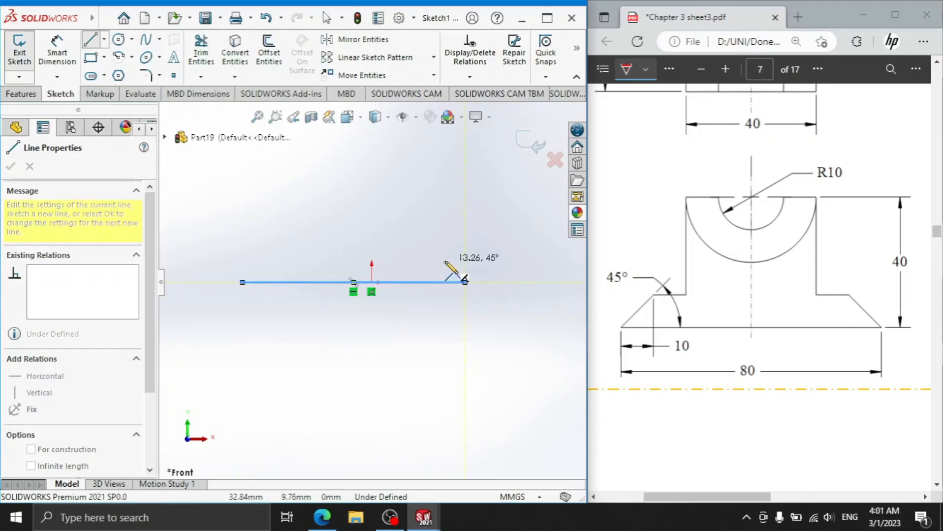
- Sketch the base's right side as a 45° slanted edge, a horizontal ledge about 21 mm long and a vertical wall rising from it
click(441, 258)
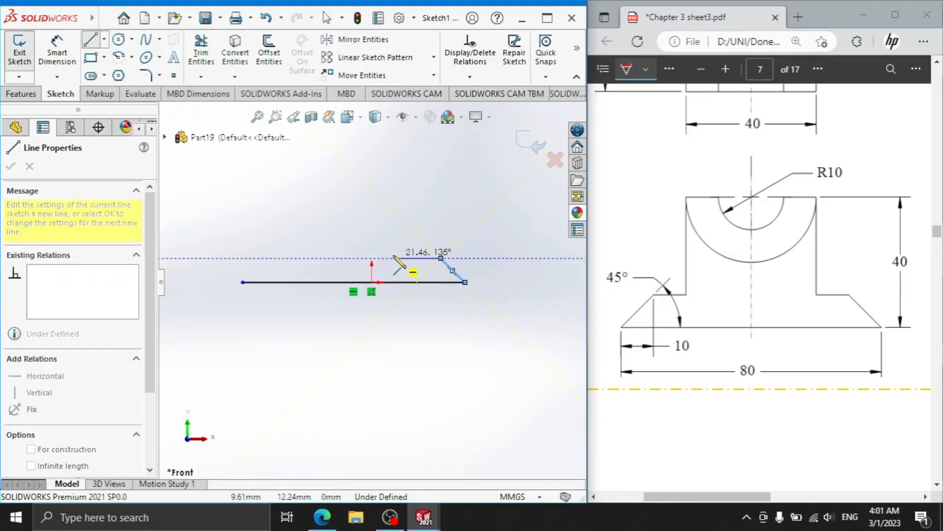
click(392, 258)
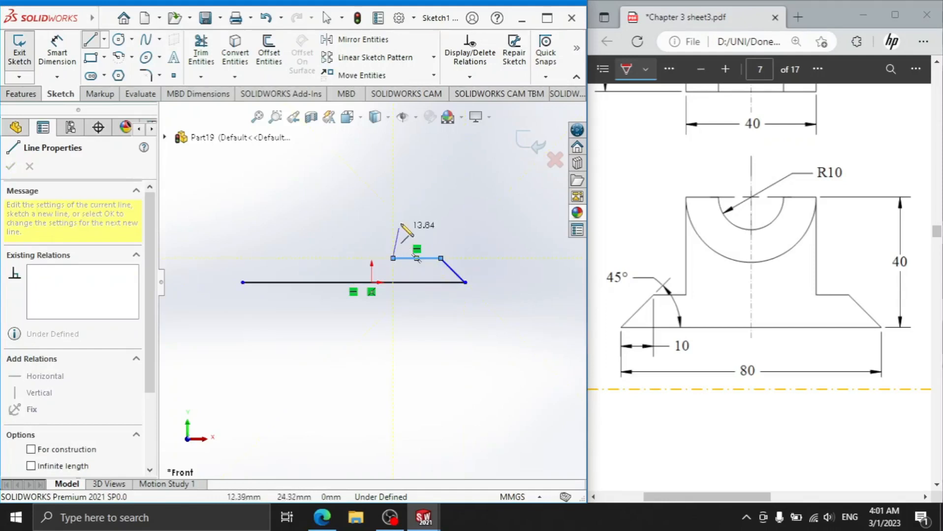
click(392, 176)
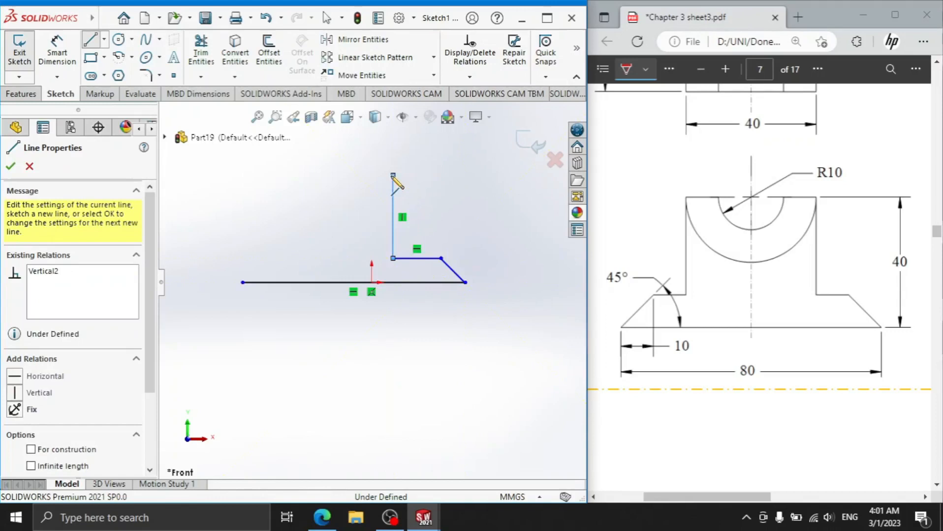
right_click(353, 177)
click(366, 182)
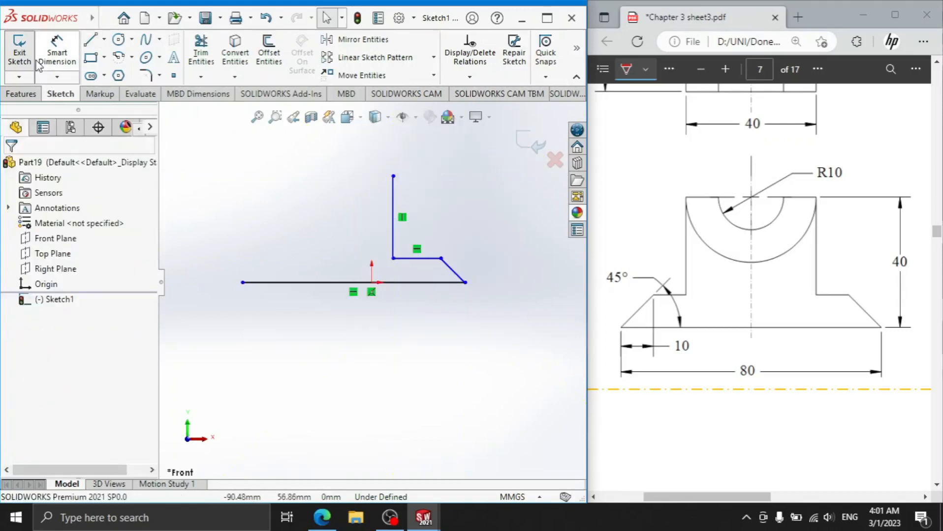
- Sketch the matching left side from the base line's left endpoint: slanted edge, horizontal ledge and vertical wall level with the right wall
click(90, 40)
click(243, 282)
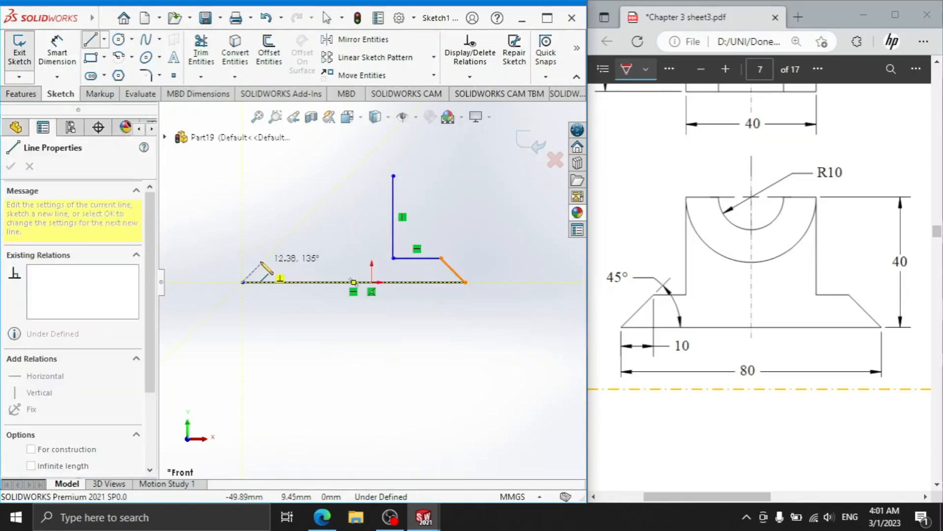
click(266, 258)
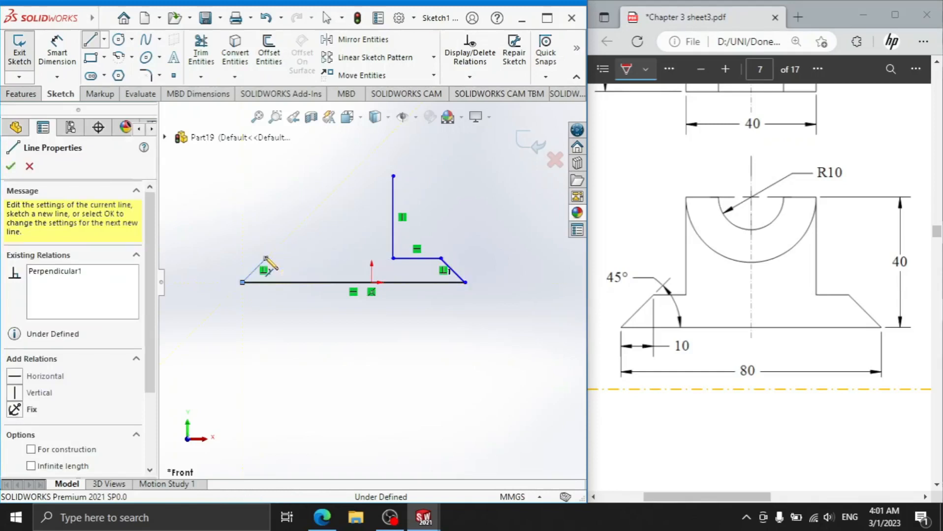
click(294, 258)
click(293, 175)
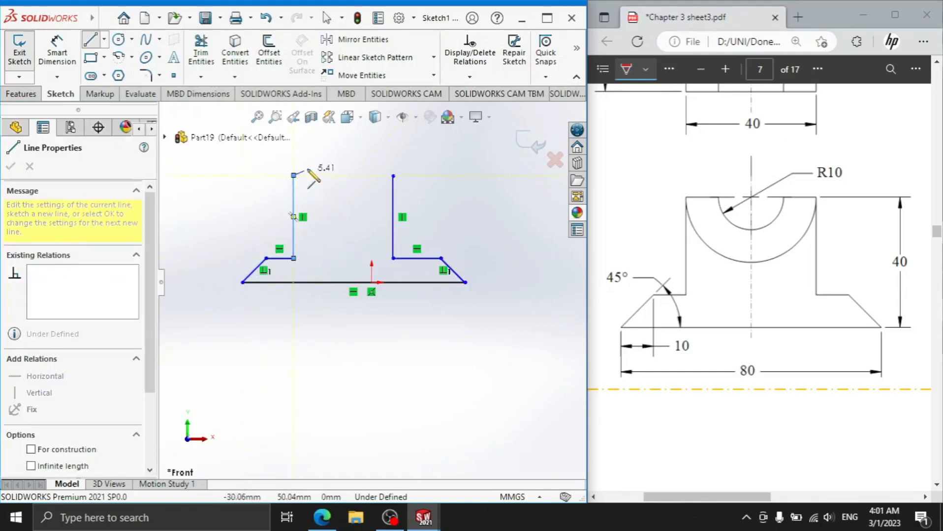
right_click(353, 152)
click(387, 162)
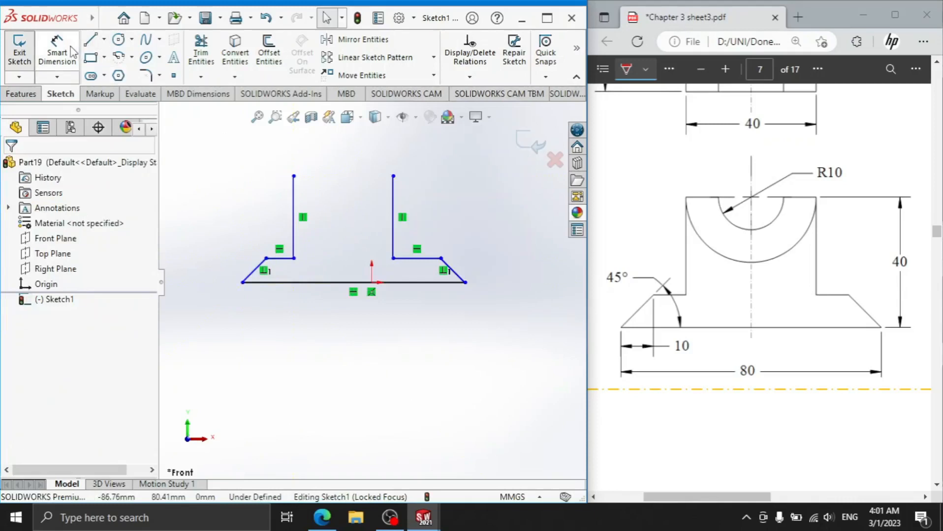
- Dimension the horizontal base line to 80 mm
click(297, 284)
click(341, 356)
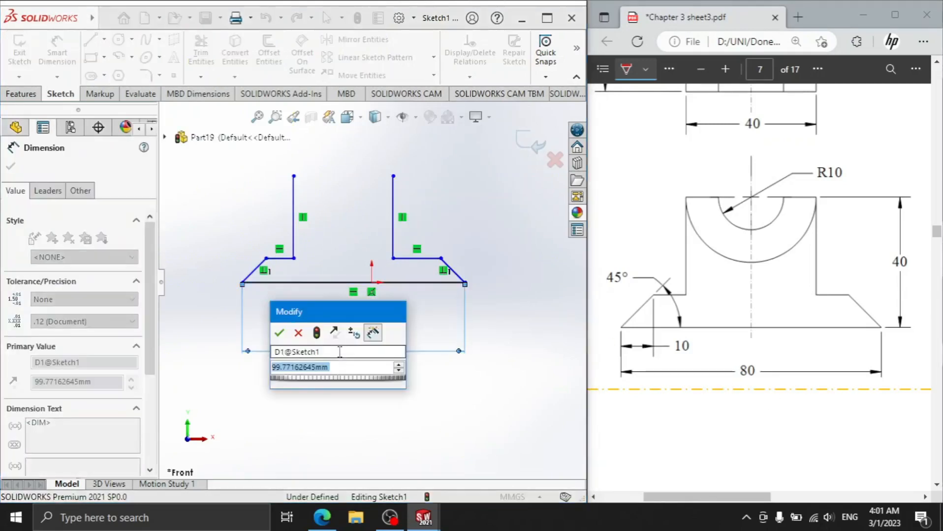
text(80)
key(Return)
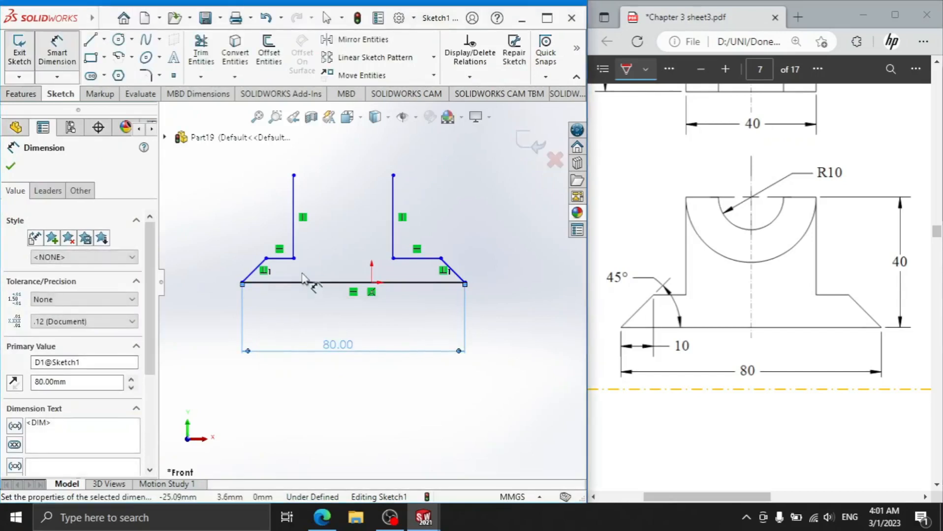
- Add a 45° angle dimension between the left slanted edge and the base line
click(261, 266)
click(270, 283)
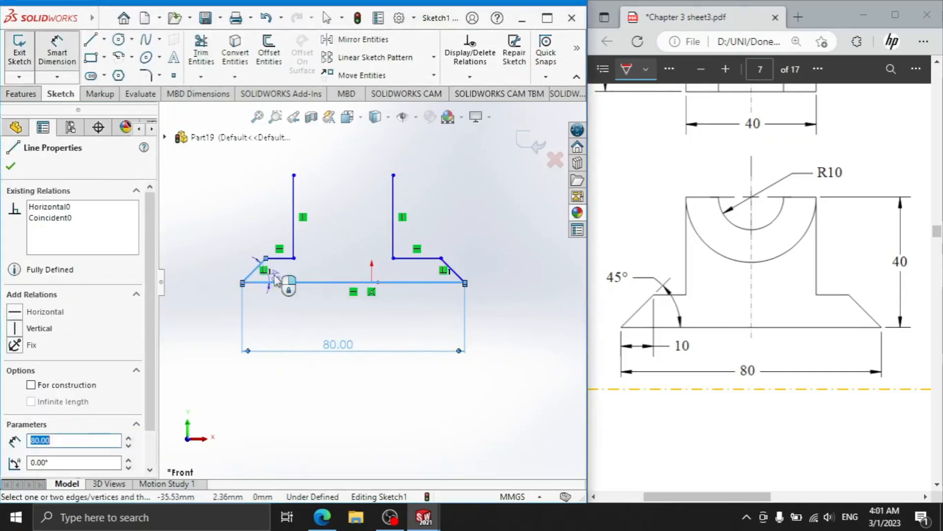
scroll(274, 274, up, 3)
scroll(274, 277, down, 4)
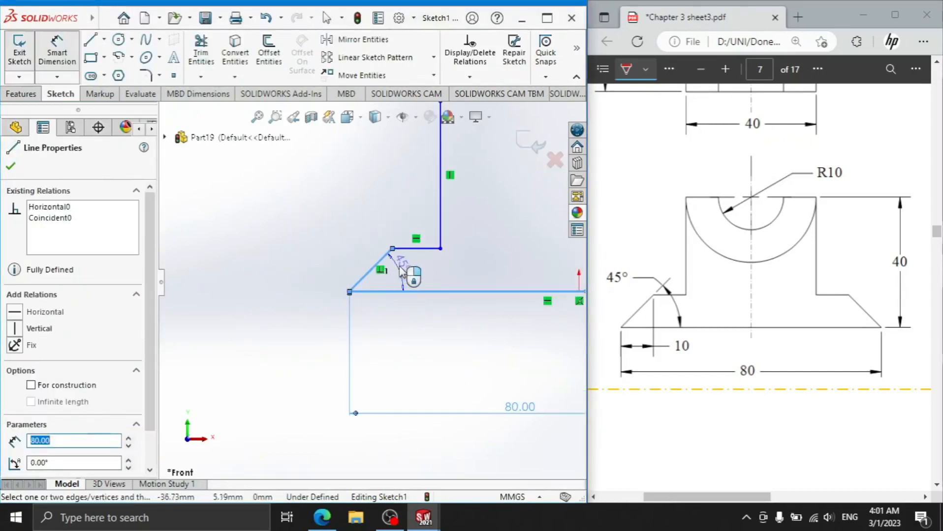
click(403, 283)
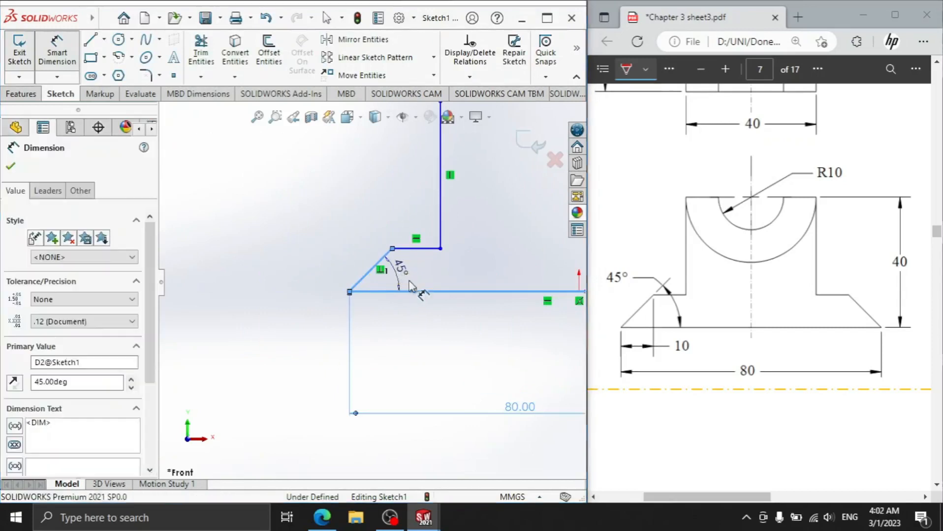
click(335, 252)
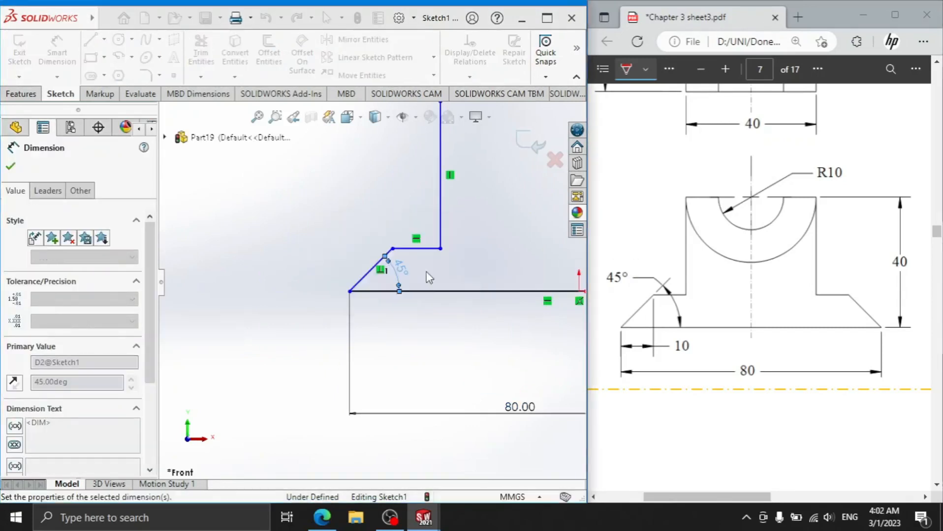
- Try to add an angle dimension between the right slanted edge and the base line
scroll(428, 274, up, 3)
scroll(519, 297, down, 5)
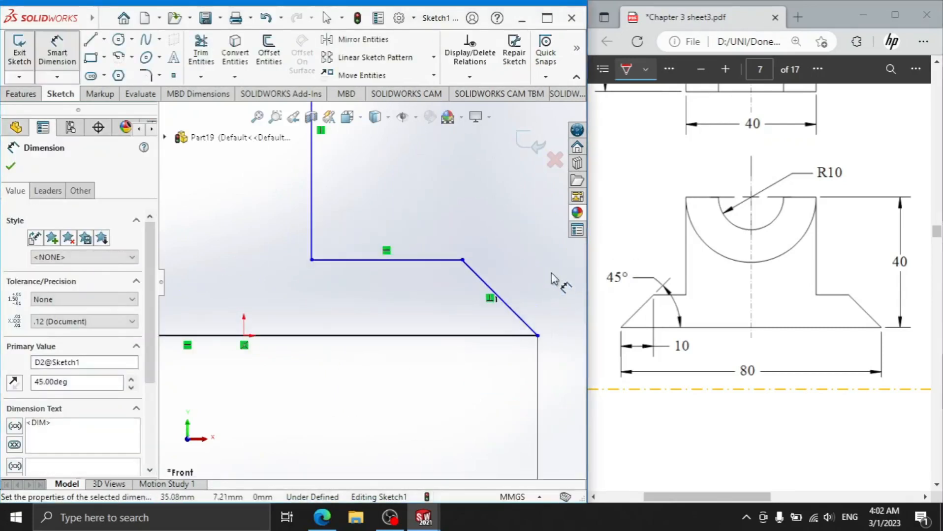
click(510, 310)
click(501, 336)
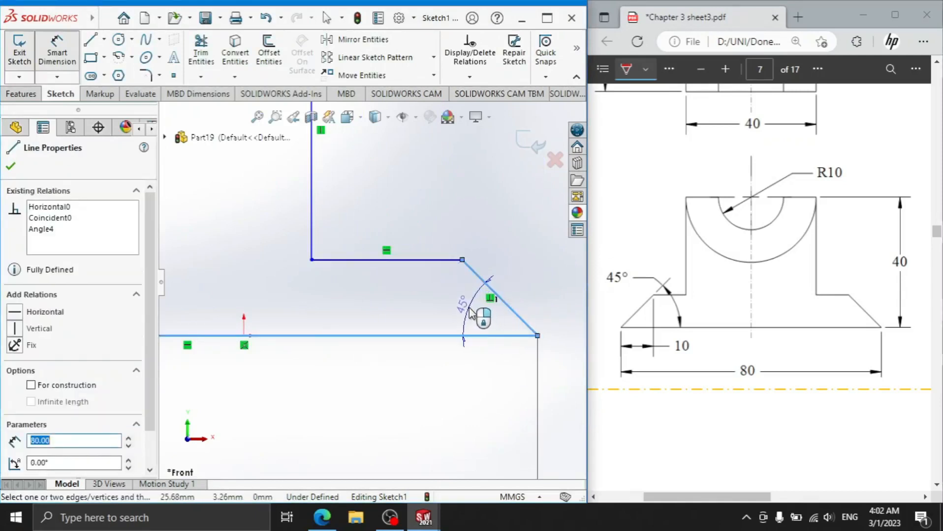
click(472, 313)
click(403, 202)
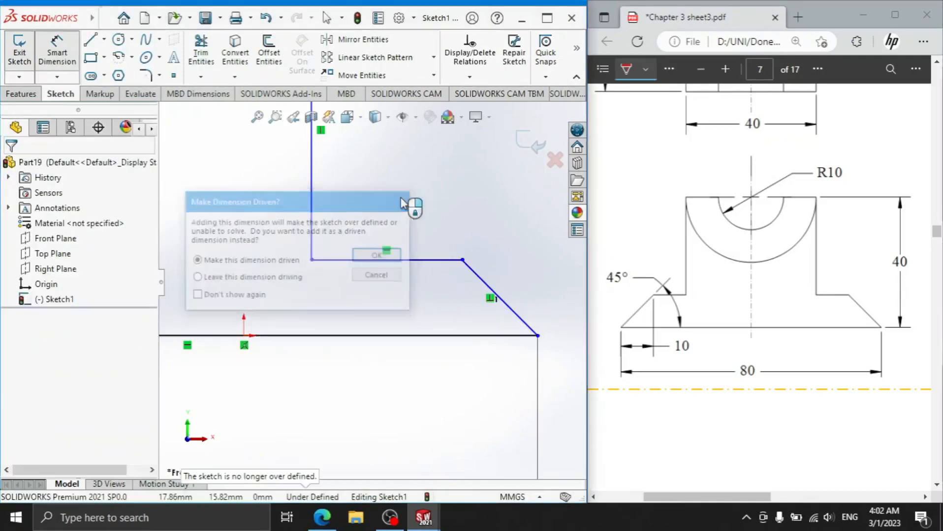
- Dimension the horizontal distance between the left slanted edge's endpoints to 10 mm
scroll(378, 280, up, 6)
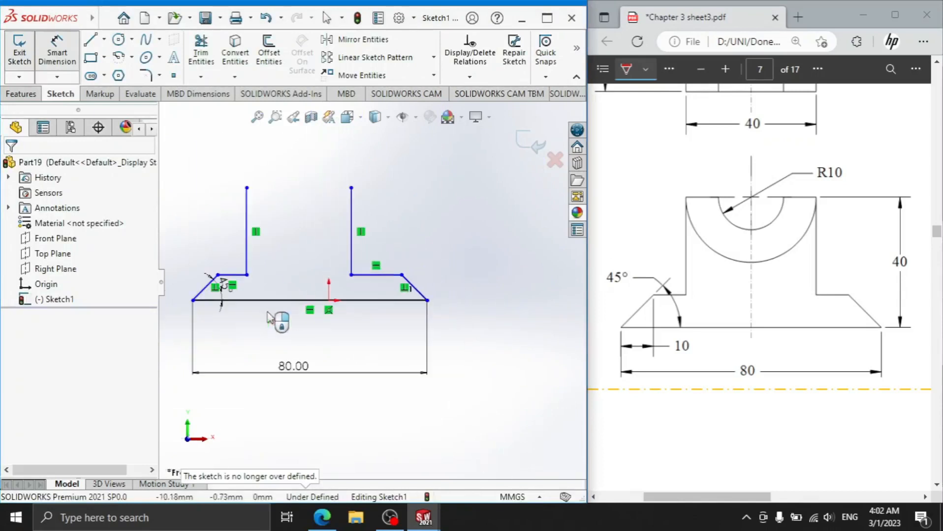
scroll(238, 283, down, 7)
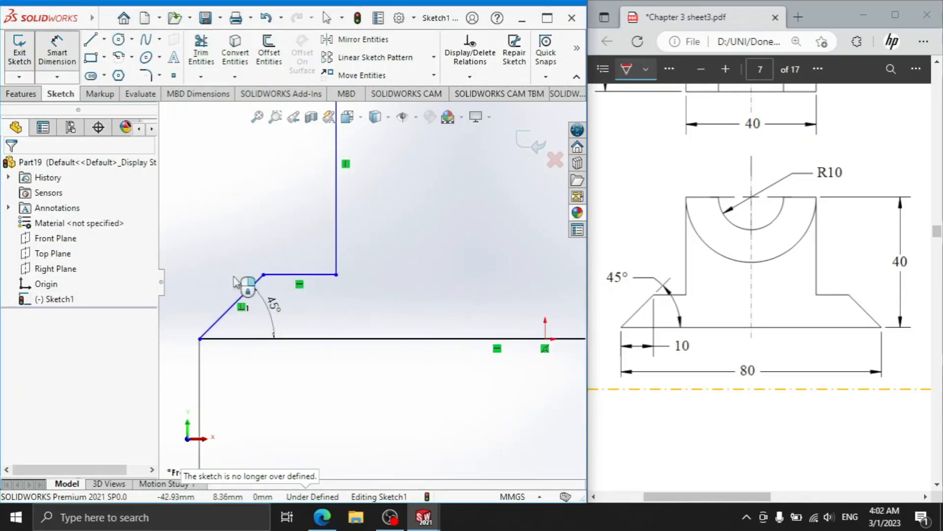
click(263, 276)
click(199, 340)
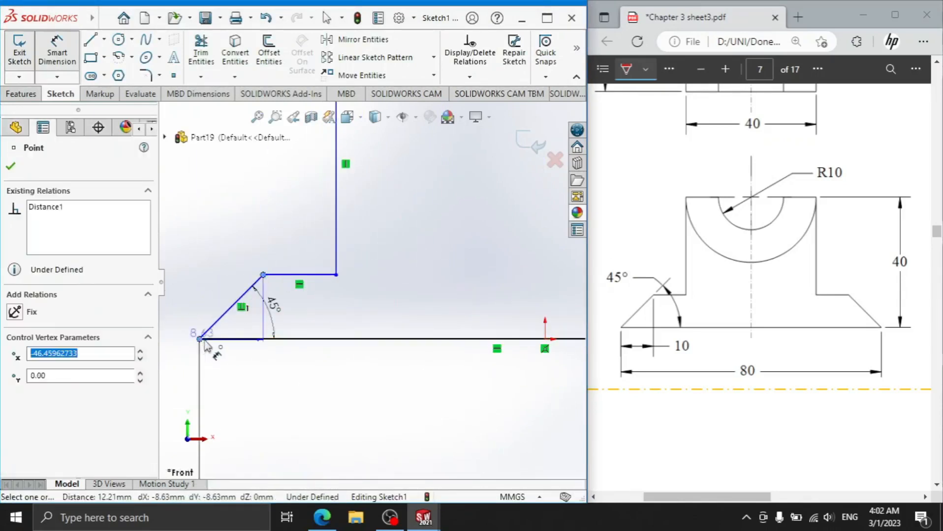
click(237, 383)
text(10)
key(Return)
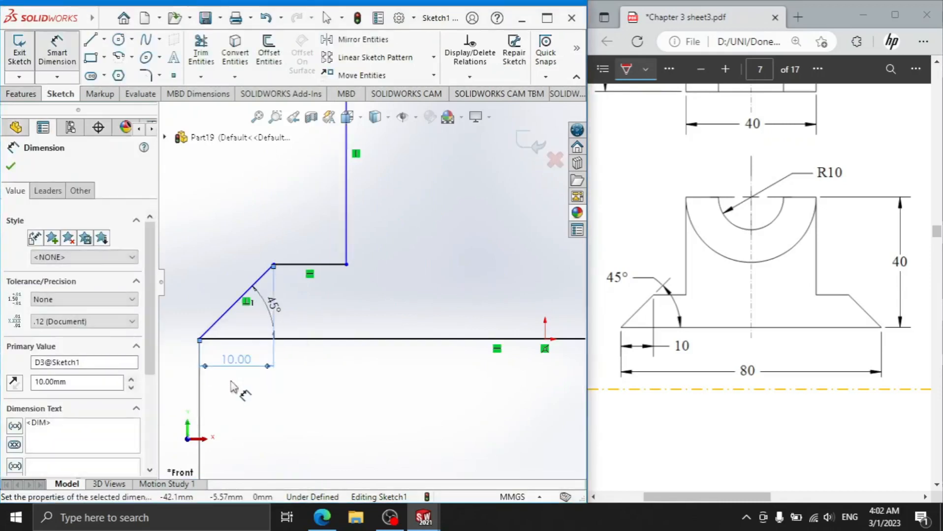
- Dimension the horizontal distance between the right slanted edge's endpoints to 10 mm
scroll(234, 388, up, 5)
scroll(455, 252, down, 6)
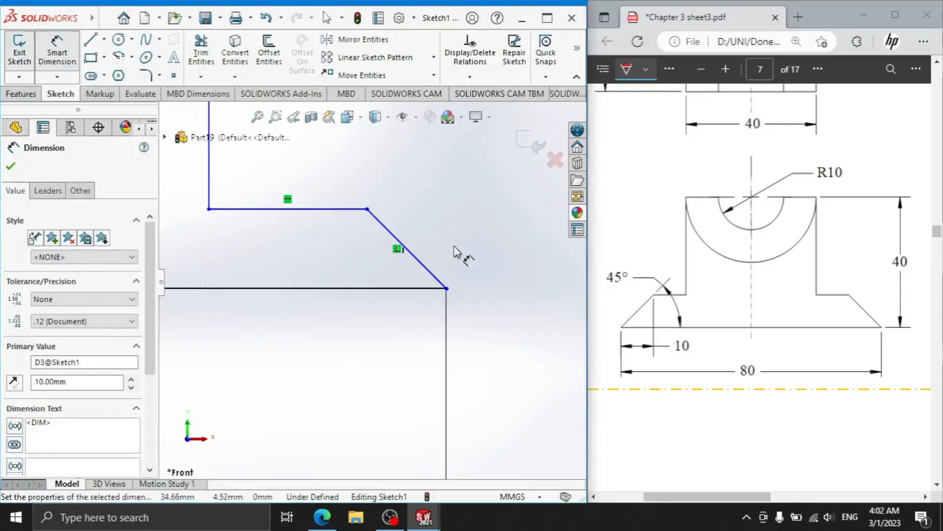
click(367, 209)
click(446, 289)
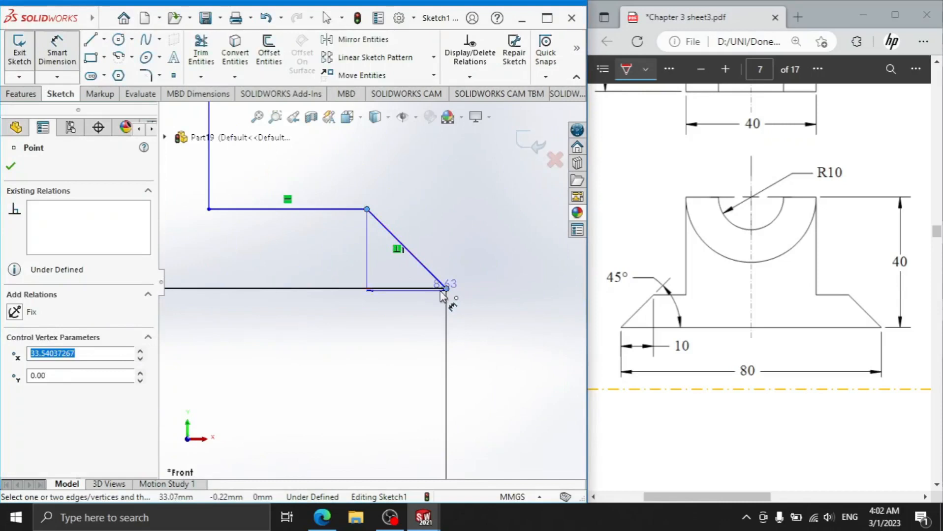
click(425, 323)
text(10)
key(Return)
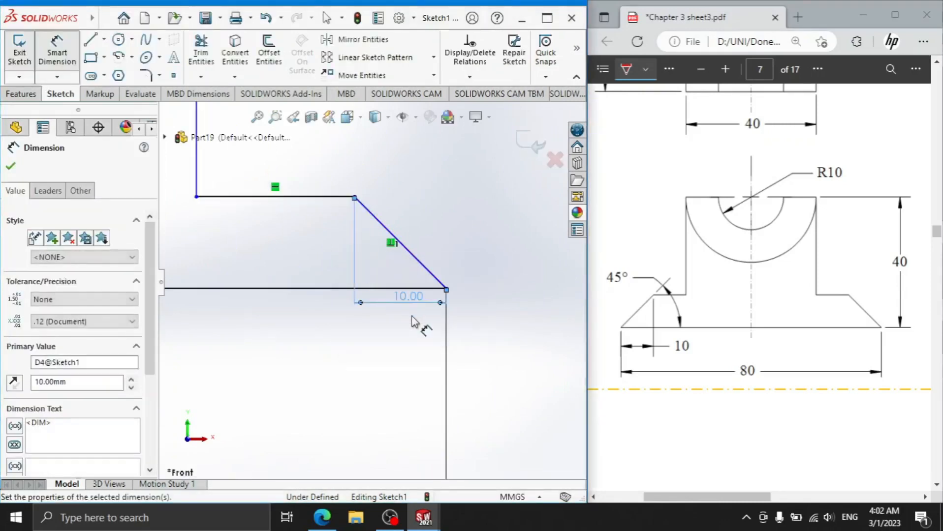
scroll(394, 285, up, 3)
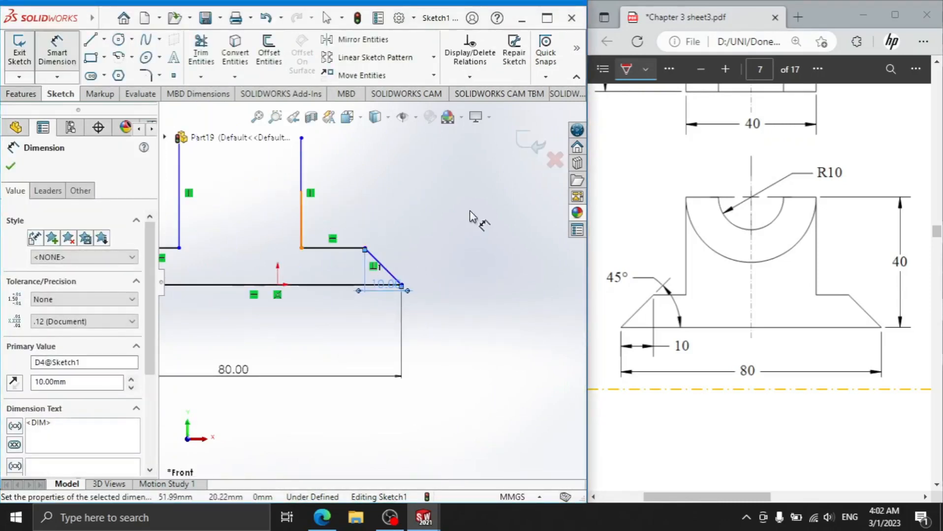
scroll(471, 217, down, 2)
scroll(257, 227, up, 5)
scroll(291, 219, down, 4)
click(104, 19)
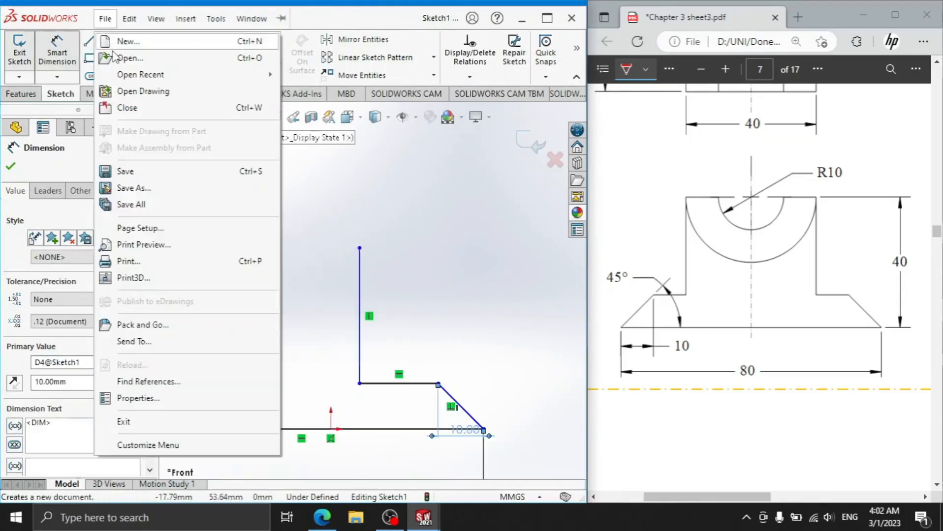
click(368, 233)
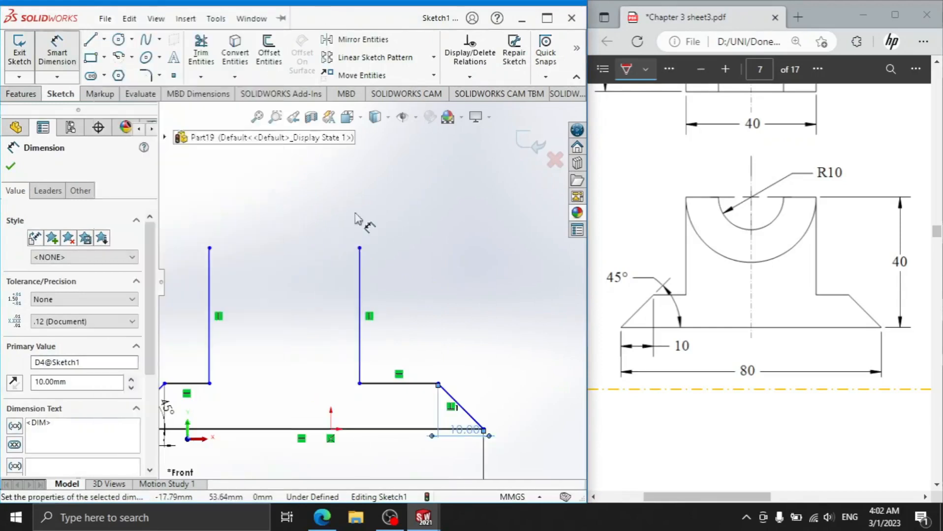
click(118, 42)
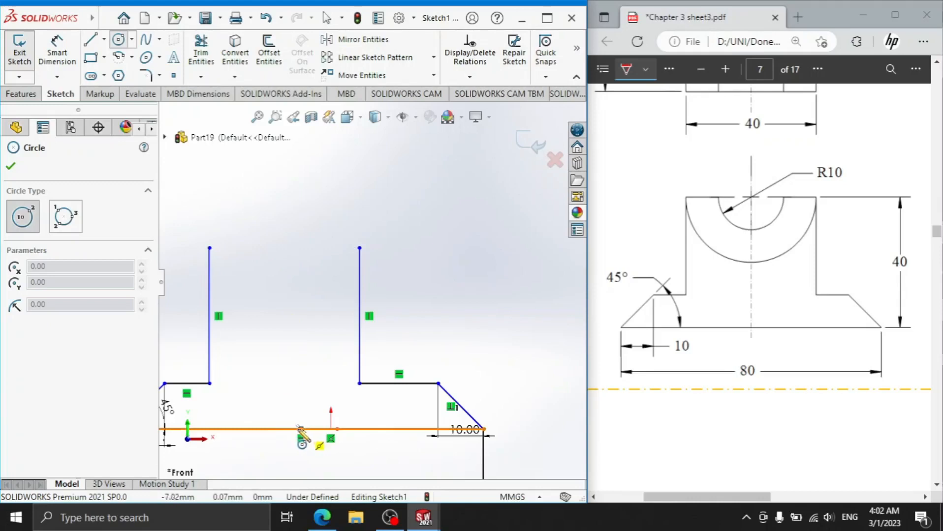
- Examine the top and front views of Figure P3-28 in the reference PDF for the remaining dimensions
scroll(721, 187, up, 5)
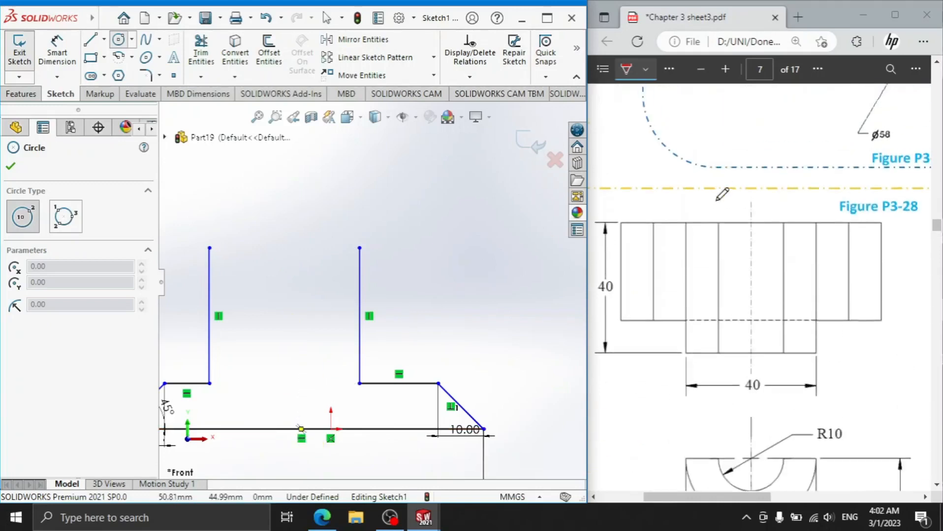
scroll(699, 256, down, 3)
scroll(714, 334, up, 4)
scroll(704, 428, down, 3)
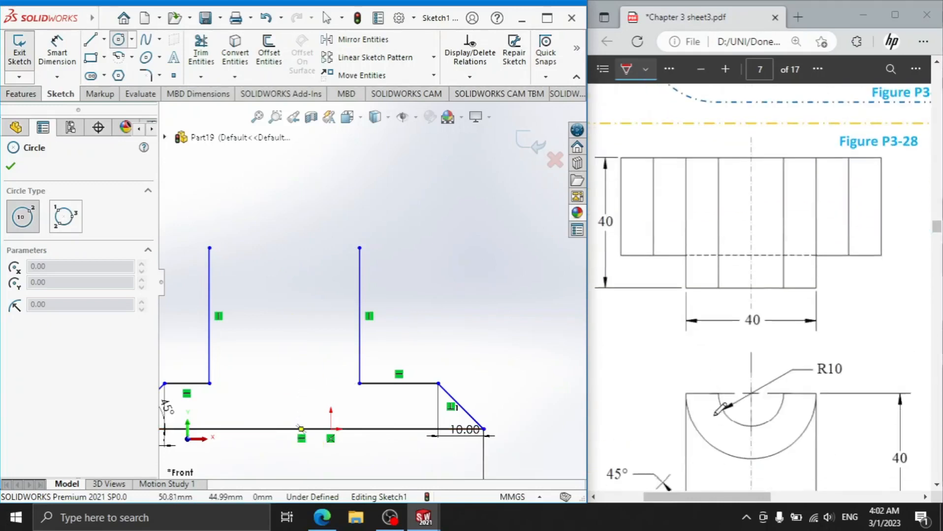
mouse_move(694, 498)
mouse_down()
mouse_move(797, 498)
mouse_move(681, 498)
mouse_up()
scroll(791, 444, down, 4)
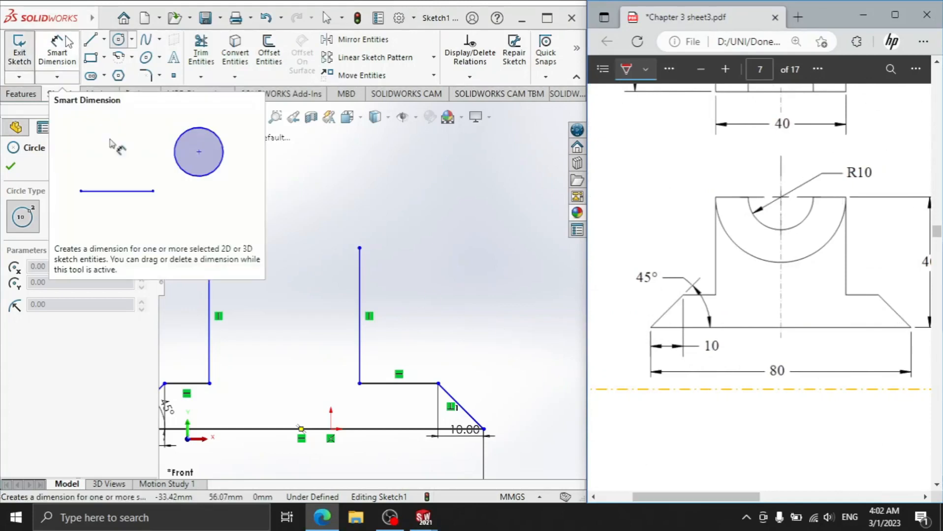
- Draw a vertical centerline from the base line's midpoint up past the tops of the two vertical walls
click(104, 39)
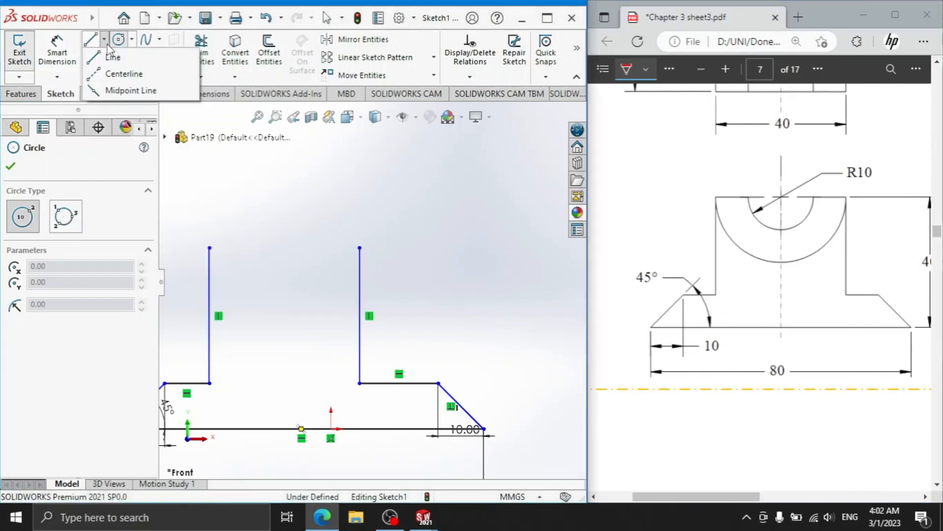
click(123, 75)
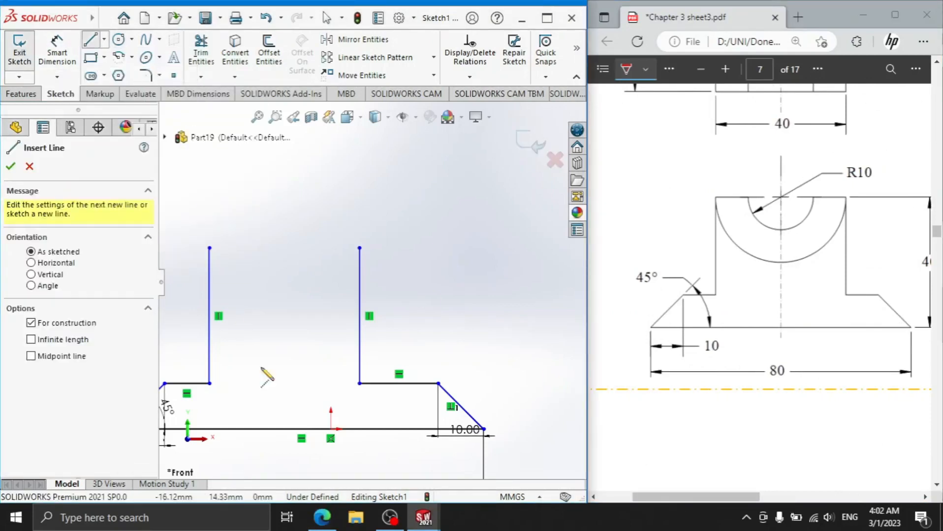
click(302, 429)
click(314, 216)
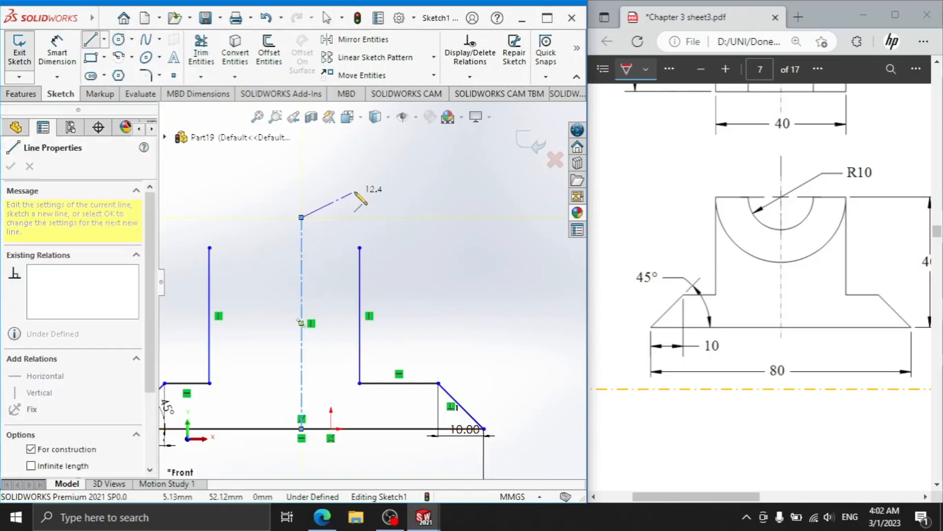
right_click(366, 197)
click(389, 201)
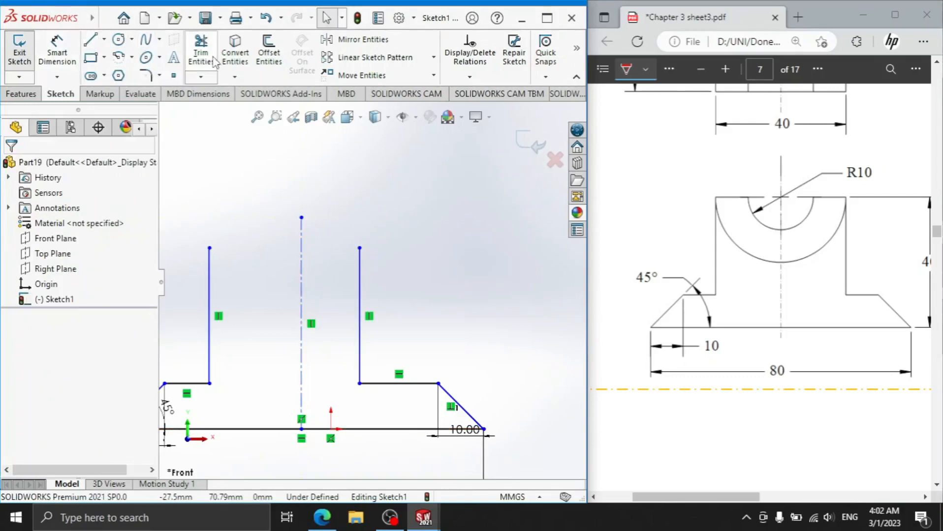
- Trim away the two vertical walls above the ledges on both sides of the centerline
click(201, 54)
click(210, 284)
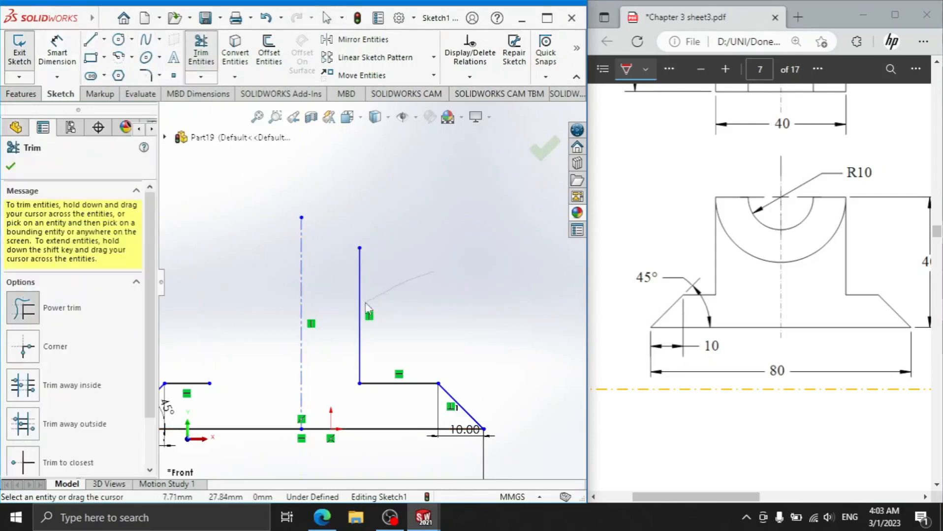
drag(367, 307, 190, 131)
- Draw two concentric circles, about 33 mm and 18 mm in diameter, centered on the centerline's upper endpoint
click(119, 40)
scroll(802, 173, up, 2)
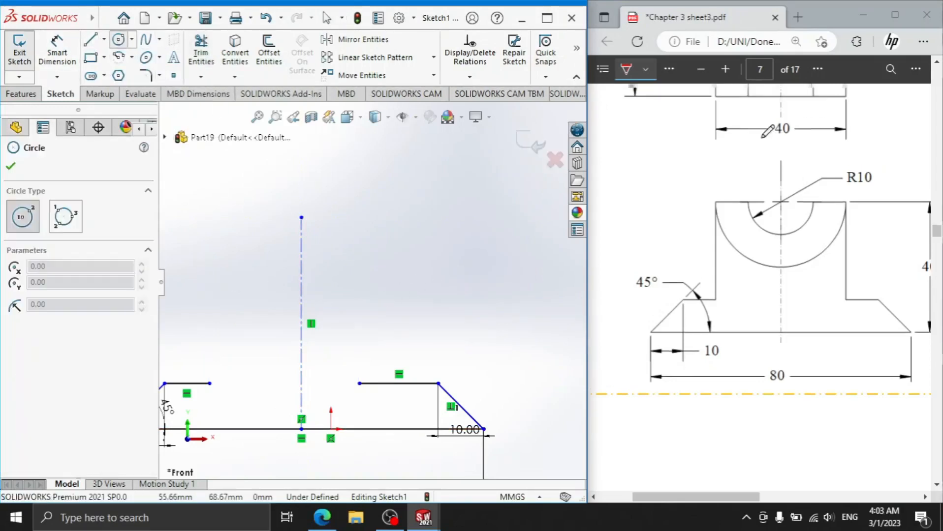
click(301, 217)
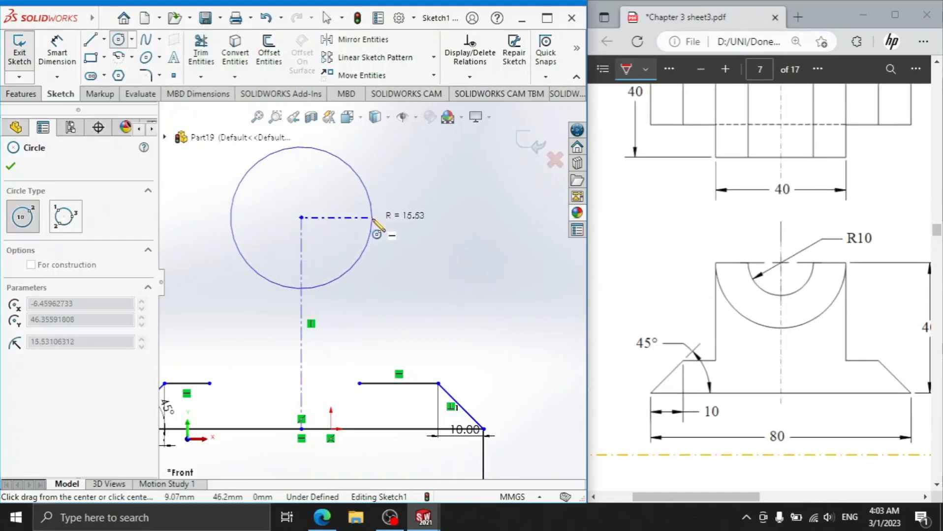
click(377, 218)
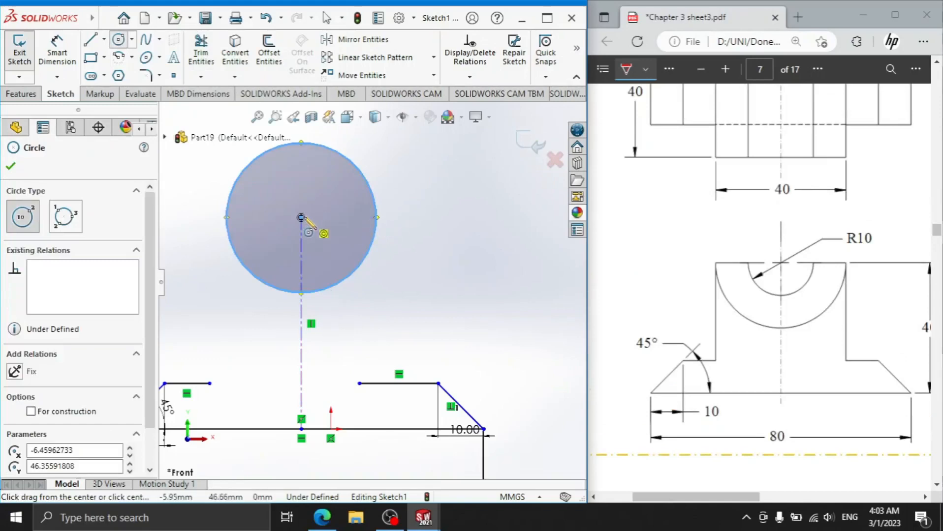
click(301, 217)
click(343, 217)
key(Escape)
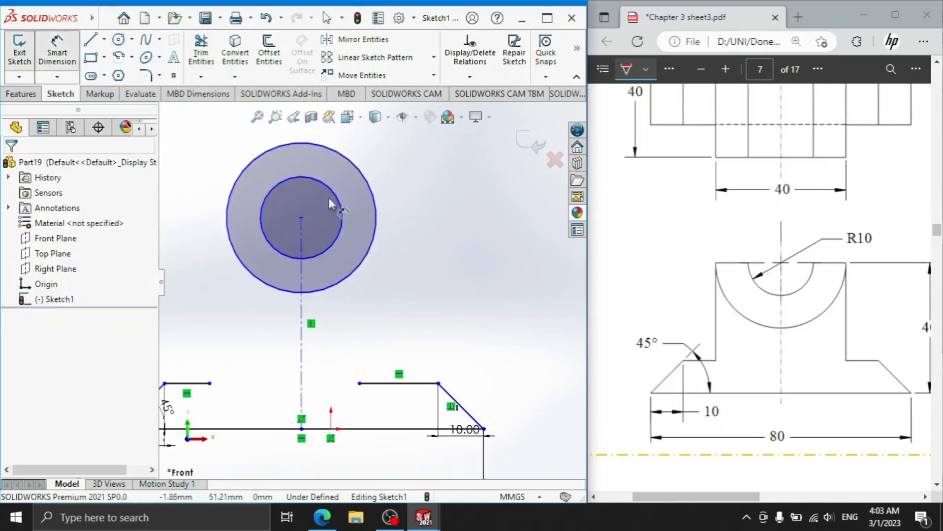
- Dimension the outer circle's diameter to 40 mm and underline the matching 40 dimension in the reference PDF
click(386, 236)
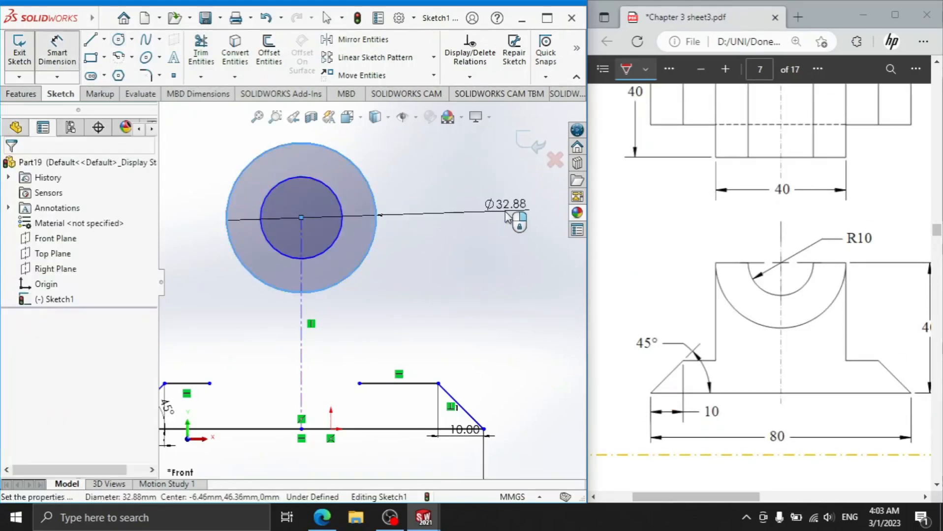
click(507, 217)
text(40)
key(Return)
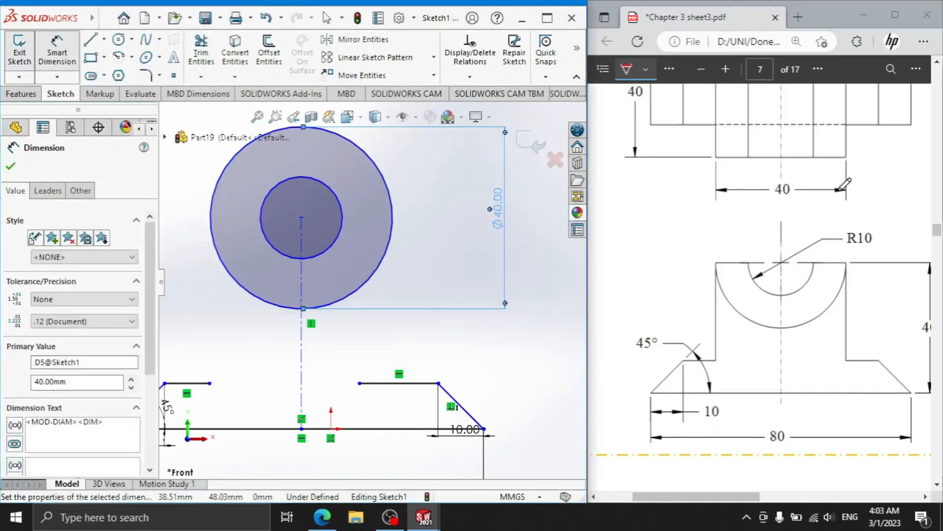
drag(735, 206, 838, 199)
- Dimension the inner circle's diameter to 20 mm and underline the R10 callout in the reference PDF
click(343, 215)
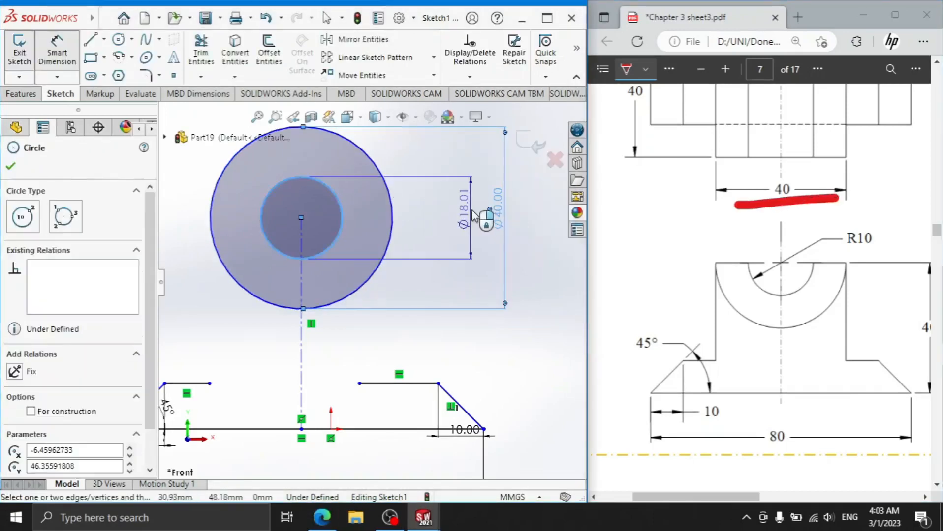
click(474, 216)
text(20)
key(Return)
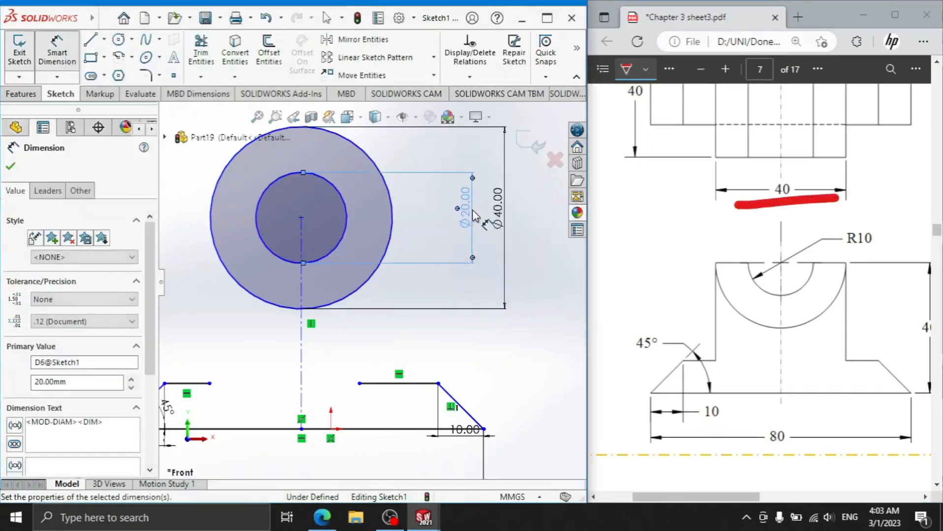
drag(835, 255, 872, 255)
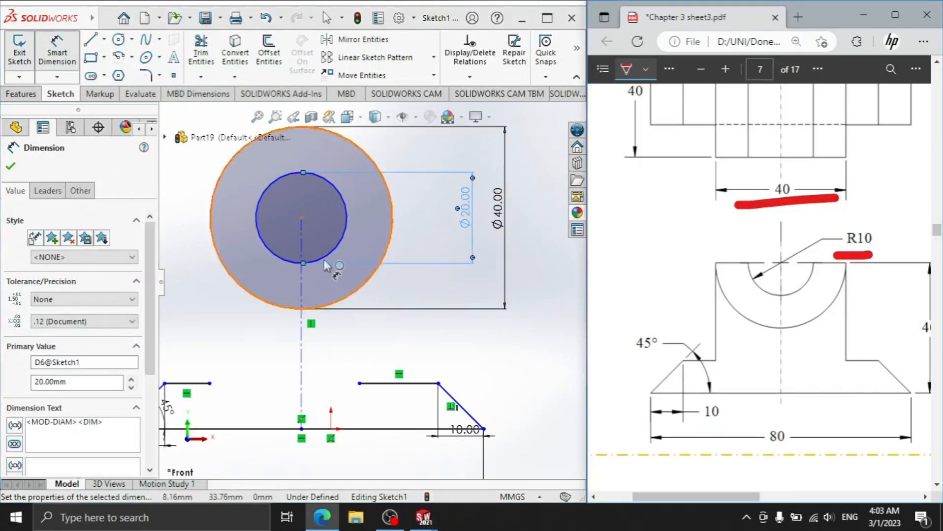
- Draw a vertical line from the outer circle's right quadrant point down to the right ledge line
click(90, 41)
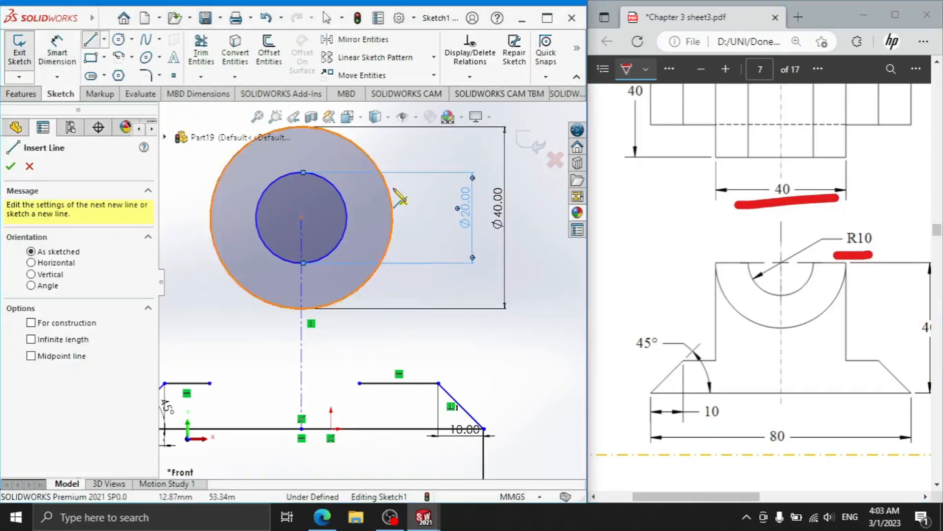
click(392, 217)
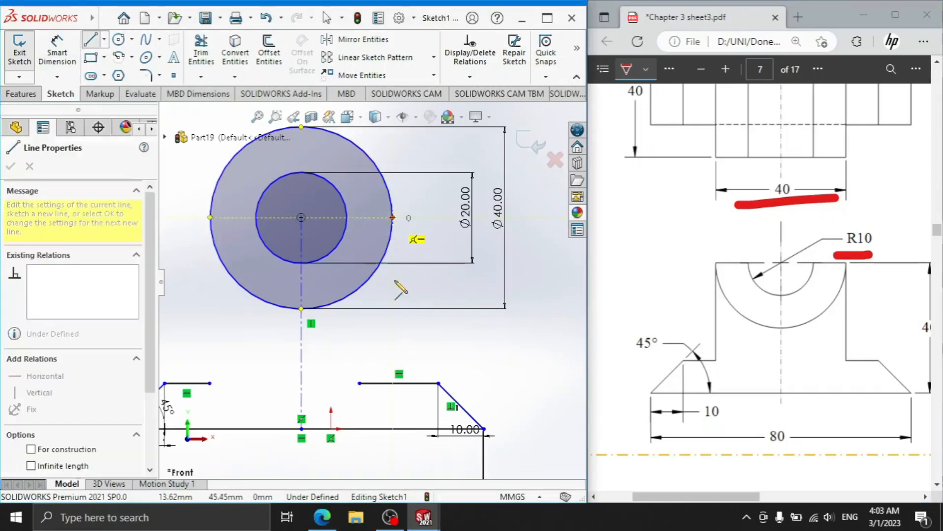
click(392, 383)
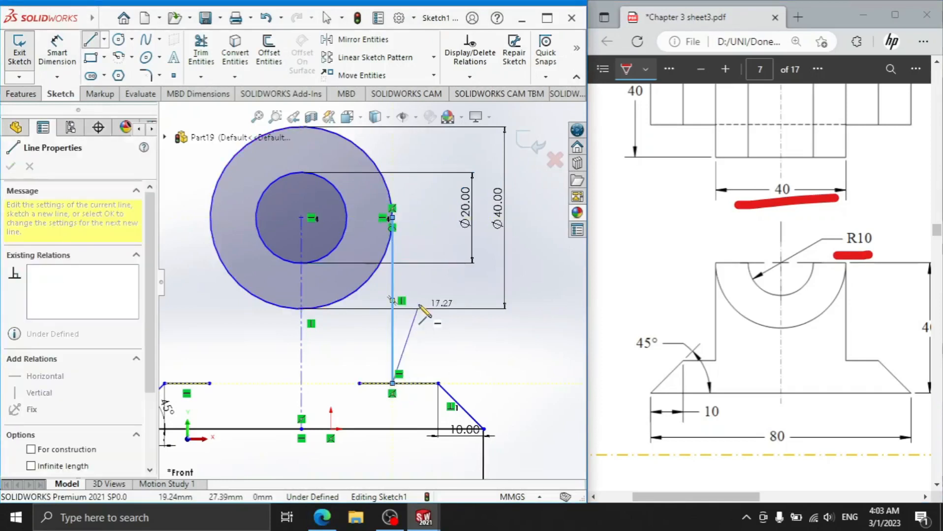
right_click(419, 251)
click(446, 313)
- Try to draw a vertical line from the outer circle's left quadrant point to the left ledge's inner endpoint, and trim it away
click(90, 41)
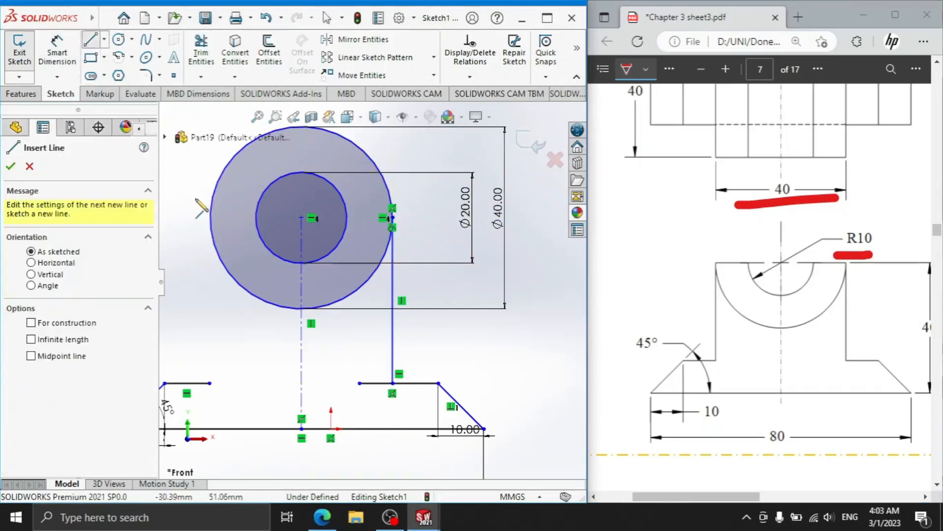
click(211, 217)
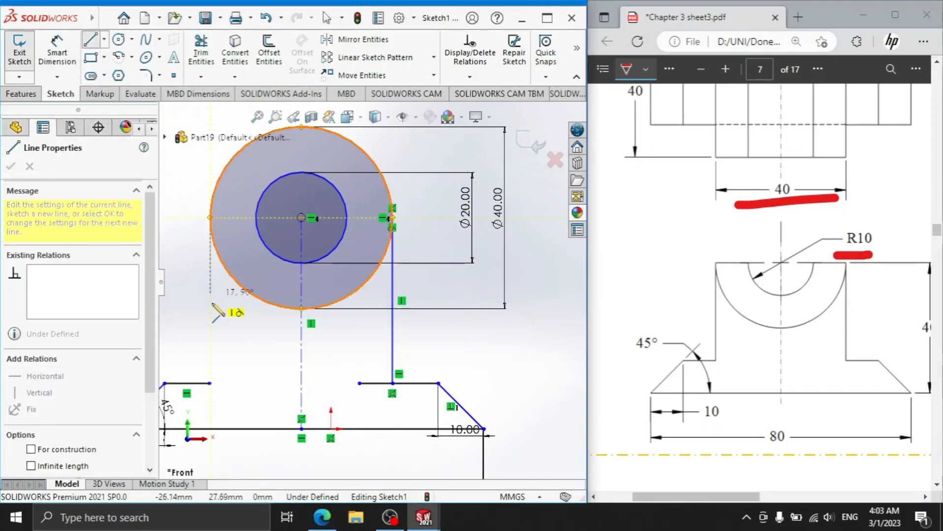
click(209, 384)
right_click(231, 324)
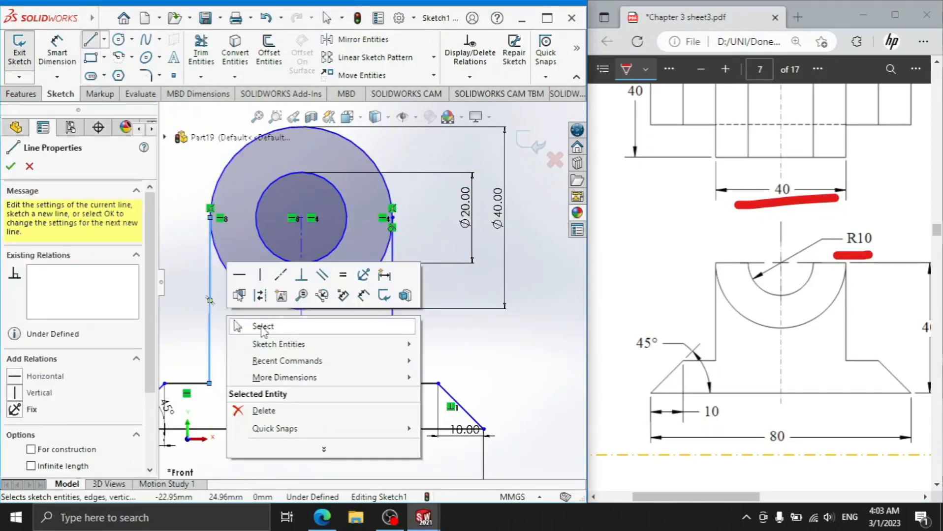
click(240, 324)
click(201, 52)
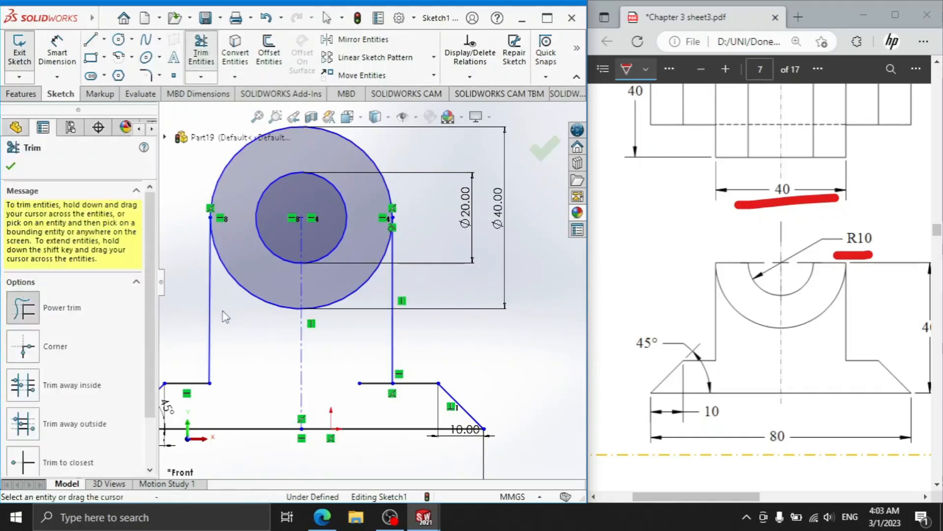
drag(227, 270, 181, 295)
- Draw a vertical line from the outer circle's left quadrant point down to slightly below the left ledge
click(91, 42)
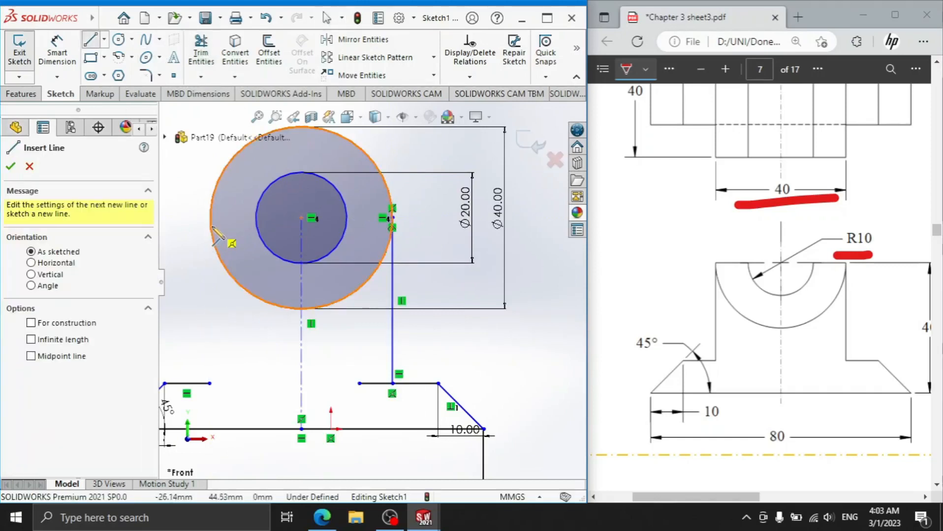
click(210, 217)
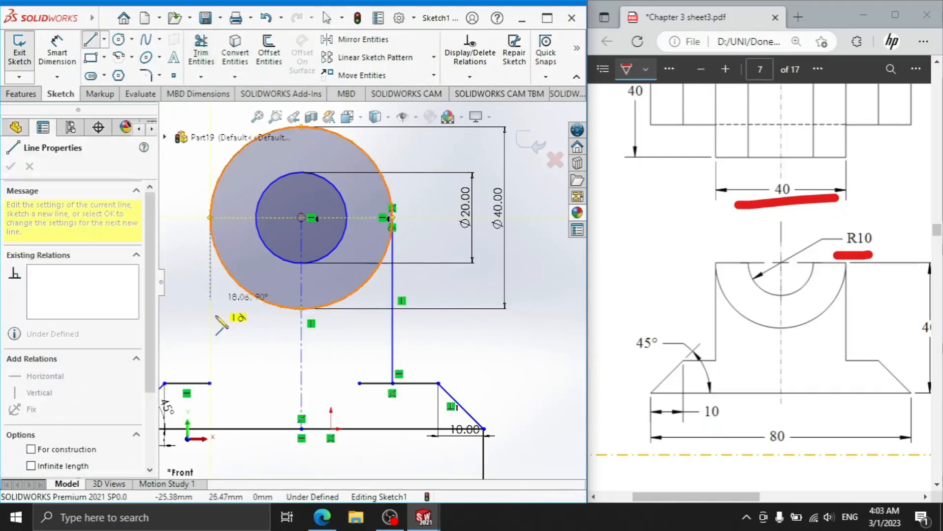
click(211, 409)
right_click(233, 346)
click(241, 355)
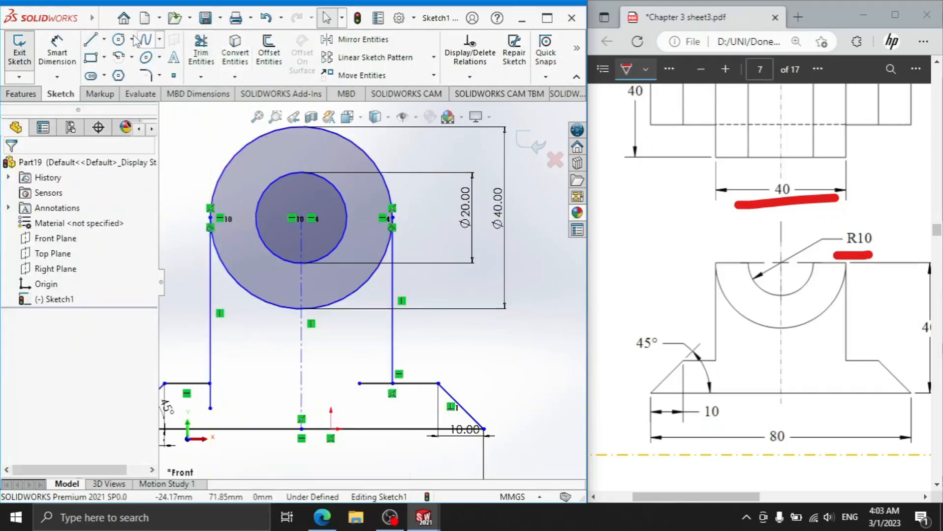
- Trim the piece of the right ledge line that extends inward past the right vertical wall
click(199, 53)
drag(372, 356, 375, 383)
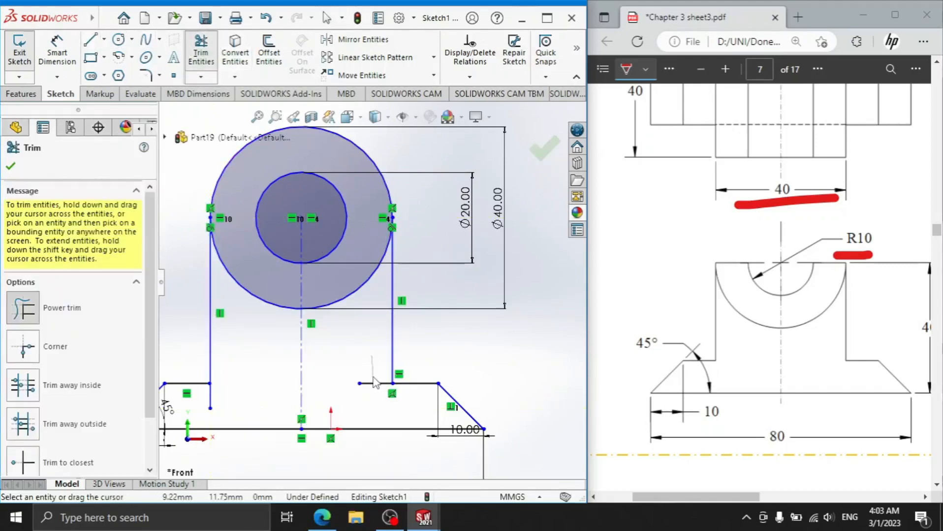
- Try twice to trim the left vertical wall's overhang below the ledge, and undo the trims
drag(212, 411, 209, 413)
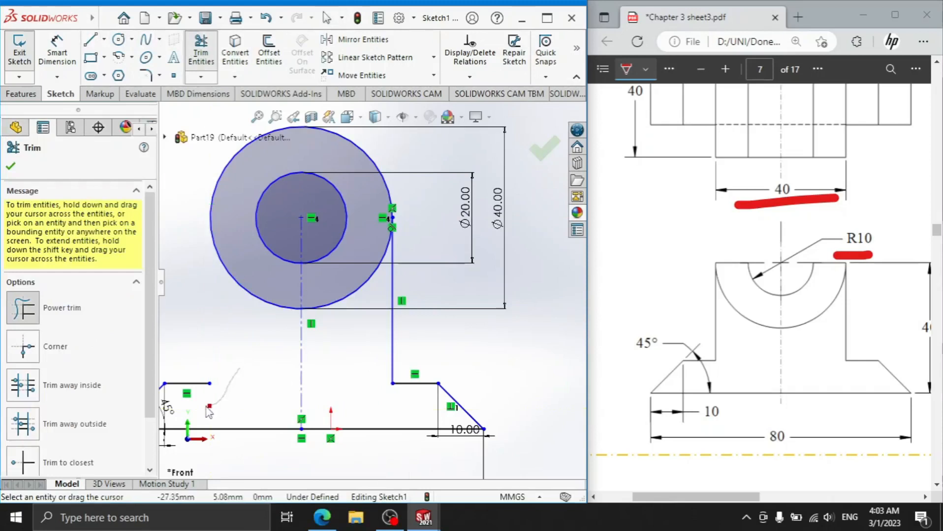
key(Escape)
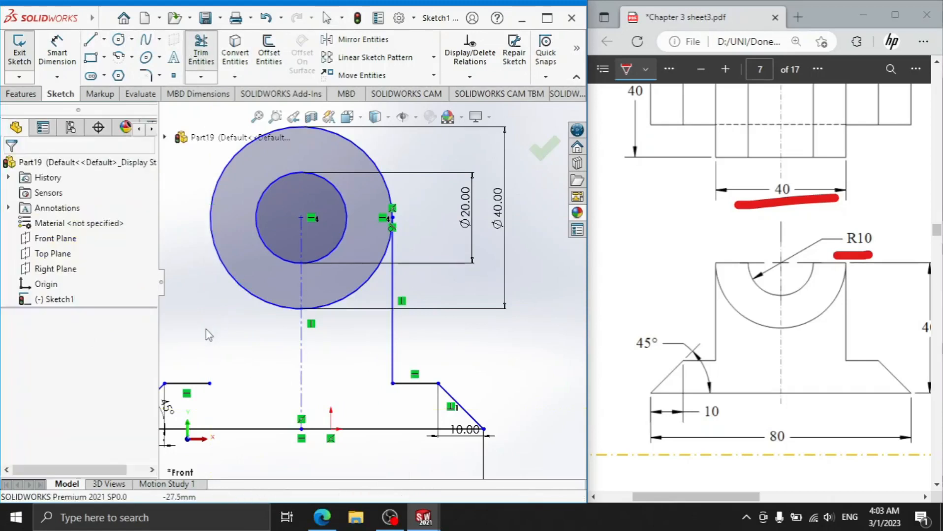
key(ctrl+z)
click(200, 52)
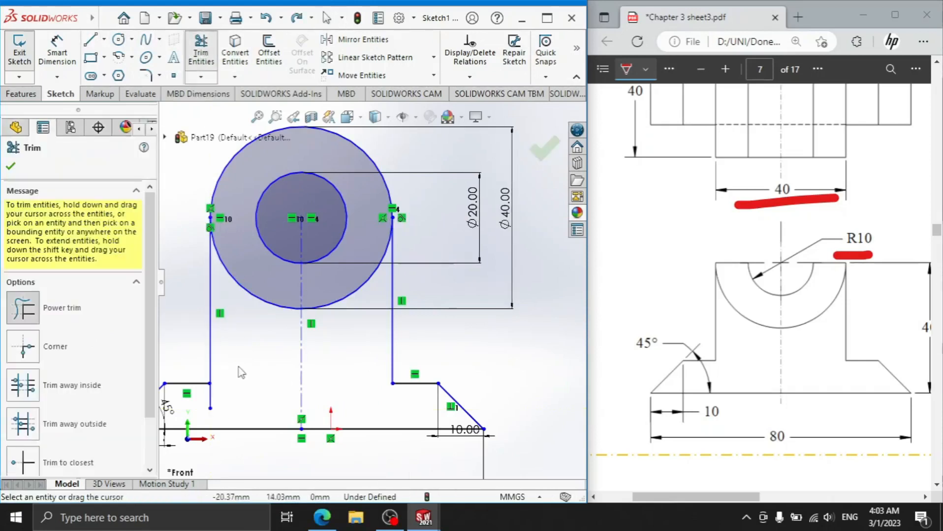
drag(217, 405, 222, 379)
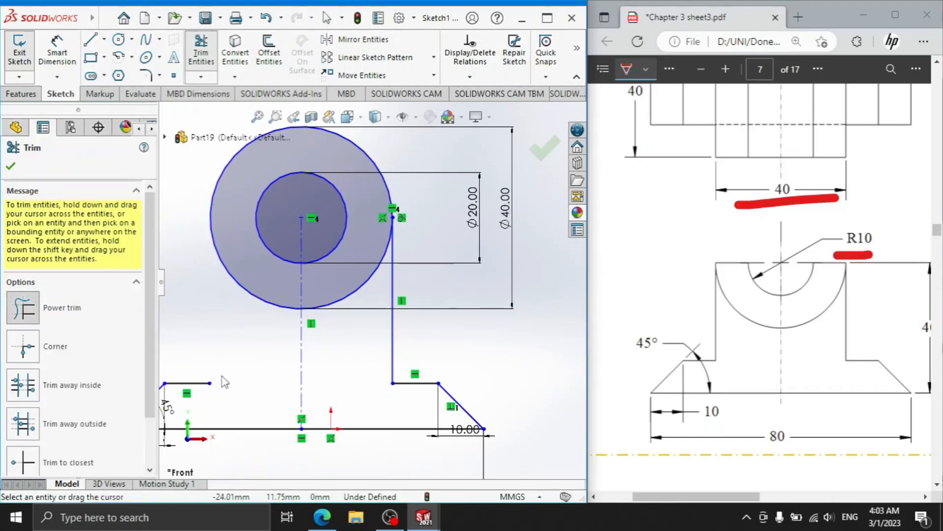
key(Escape)
key(ctrl+z)
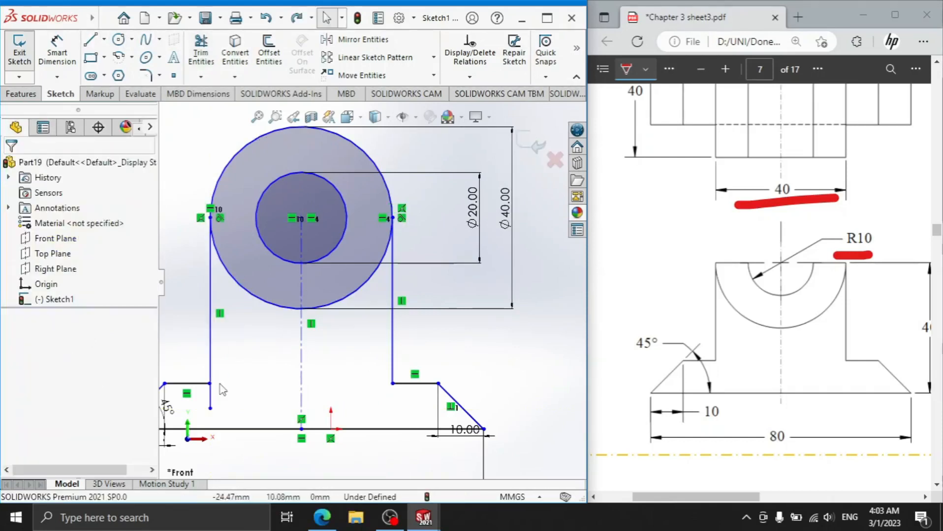
- Make the left ledge's inner endpoint coincident with the left vertical wall and trim the wall's overhang below the ledge
scroll(219, 384, down, 5)
scroll(313, 347, down, 4)
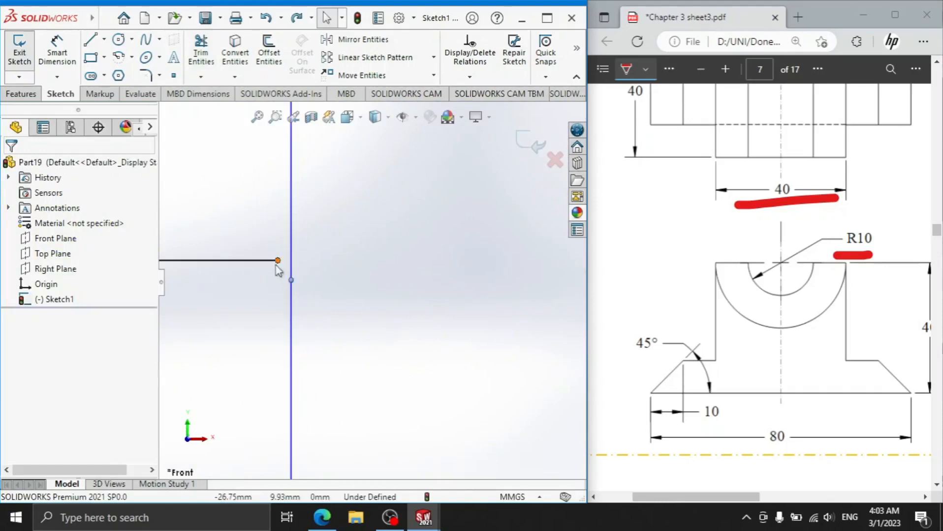
drag(279, 261, 303, 272)
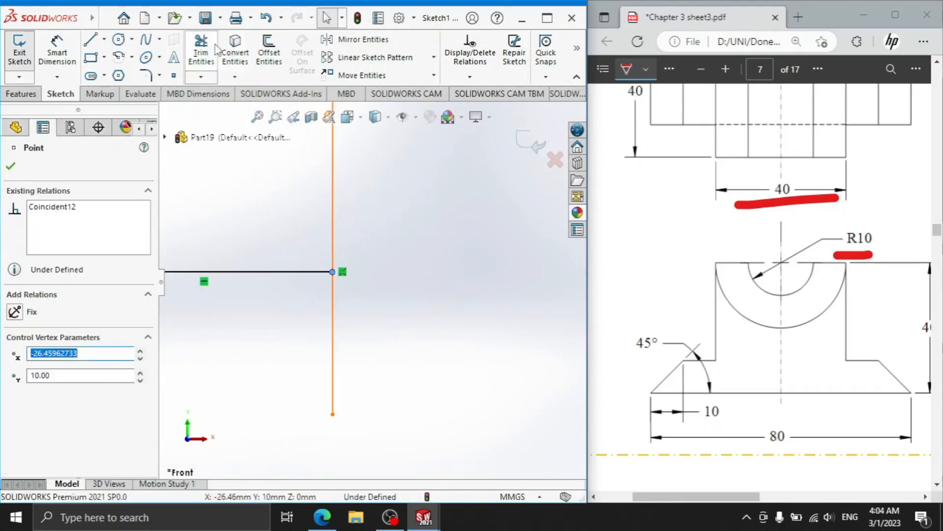
click(201, 53)
scroll(328, 415, up, 4)
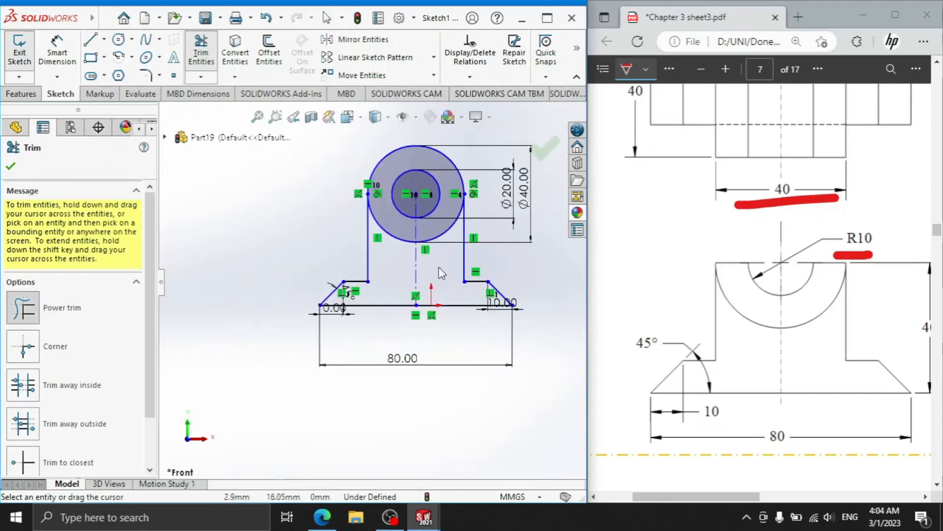
scroll(439, 268, down, 2)
- Draw horizontal lines from the outer circle's left quadrant point through the inner circle's left quadrant point to the outer circle's right quadrant point
click(90, 40)
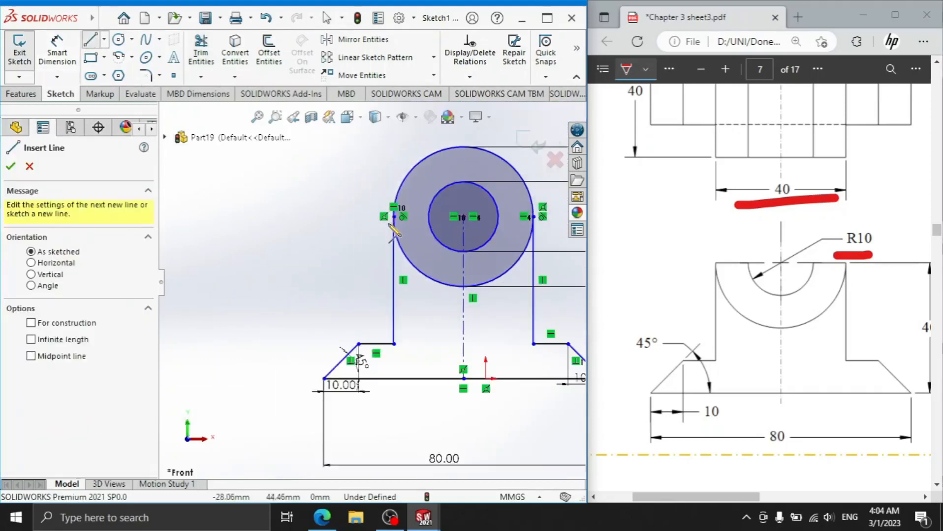
click(428, 216)
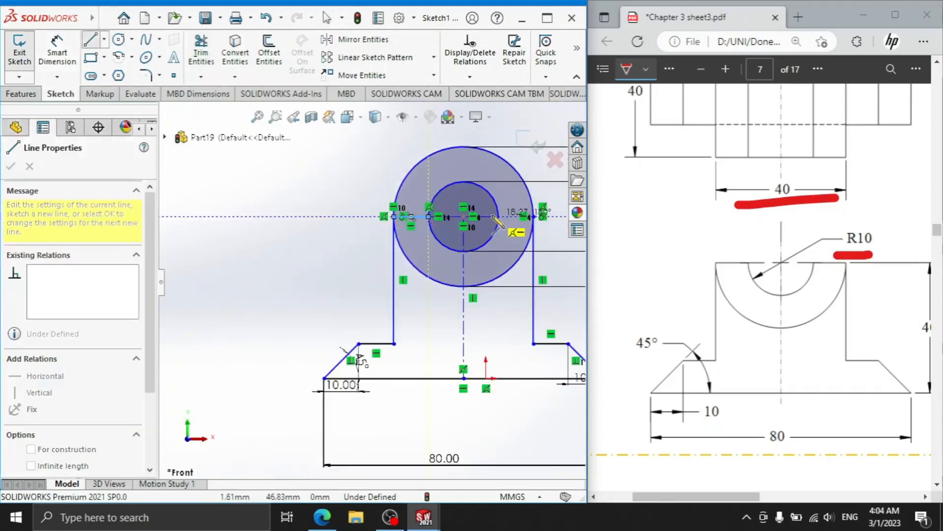
click(533, 217)
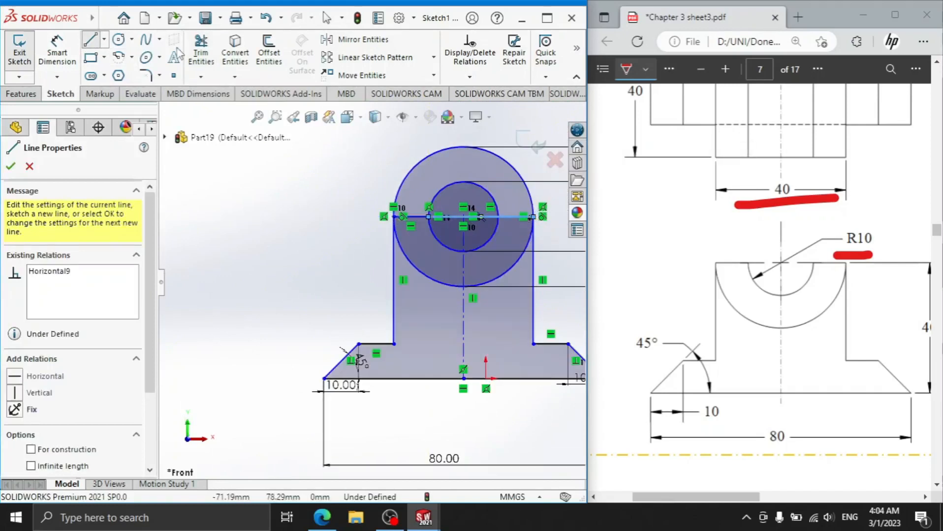
- Trim the upper halves of both circles and the horizontal line inside the inner circle to leave the semicircular notch
click(201, 54)
mouse_move(375, 193)
mouse_down()
mouse_move(427, 178)
mouse_move(456, 232)
mouse_up()
scroll(507, 272, up, 3)
scroll(472, 296, down, 4)
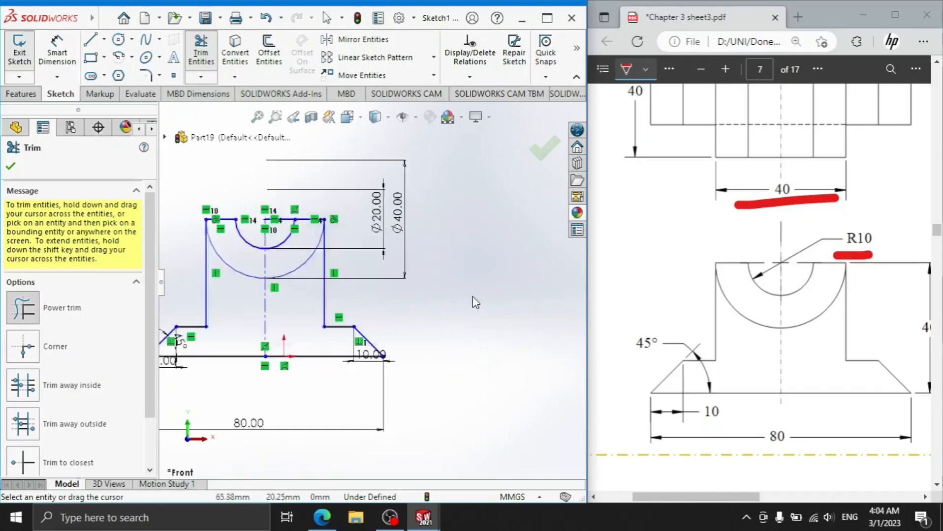
- Underline the 30 mm depth on the drawing and extrude the two profile regions below the large arc by 30 mm as a blind boss
scroll(363, 336, up, 1)
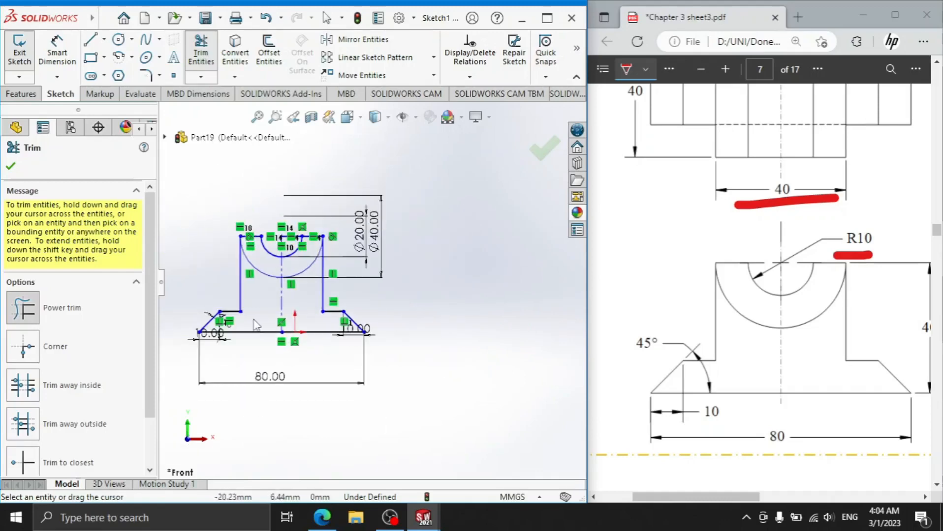
click(41, 95)
click(25, 53)
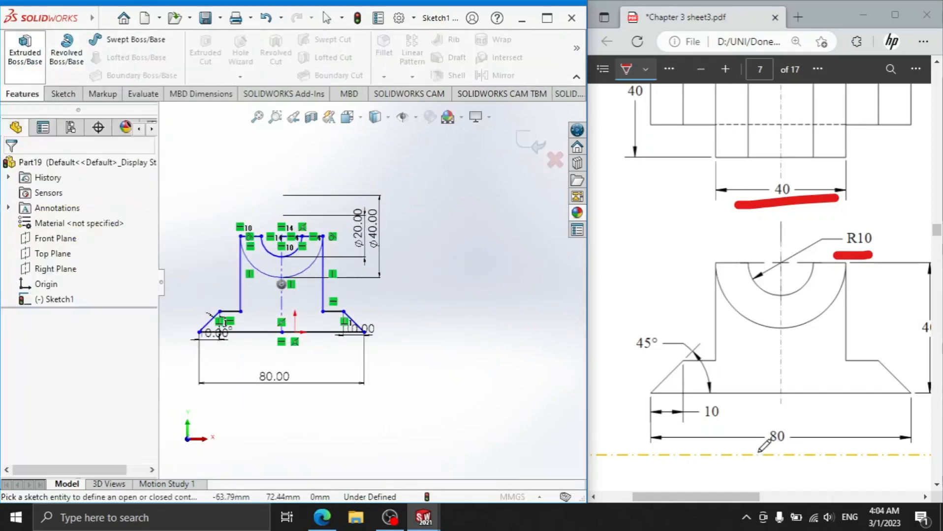
scroll(768, 443, right, 5)
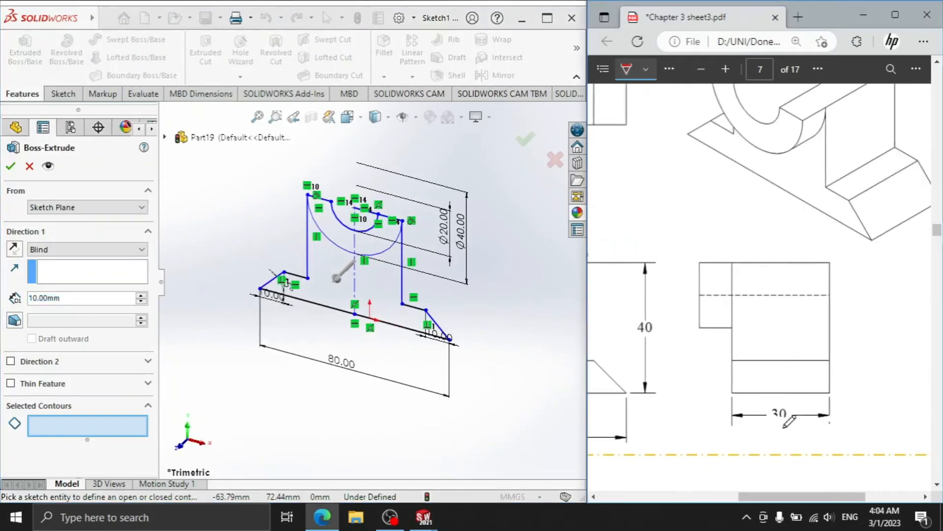
drag(739, 438, 843, 434)
click(394, 315)
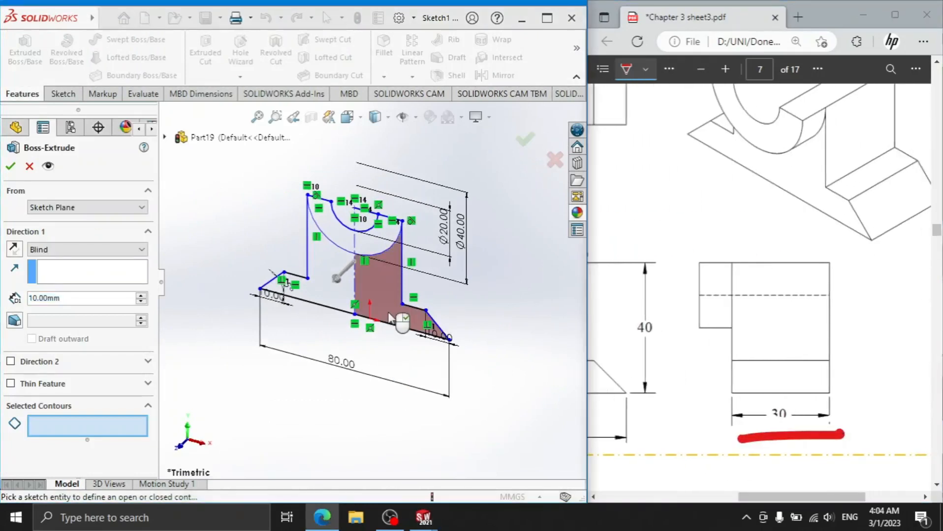
click(325, 295)
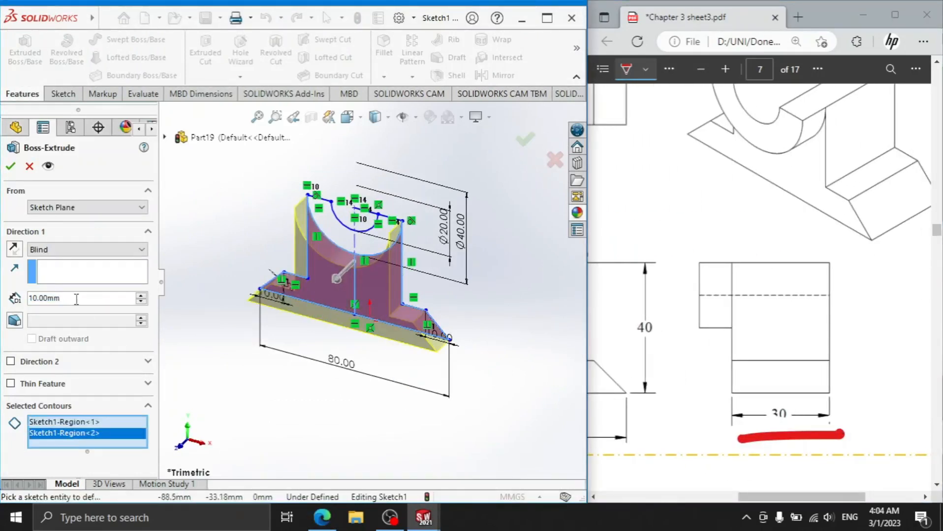
text(30)
key(Return)
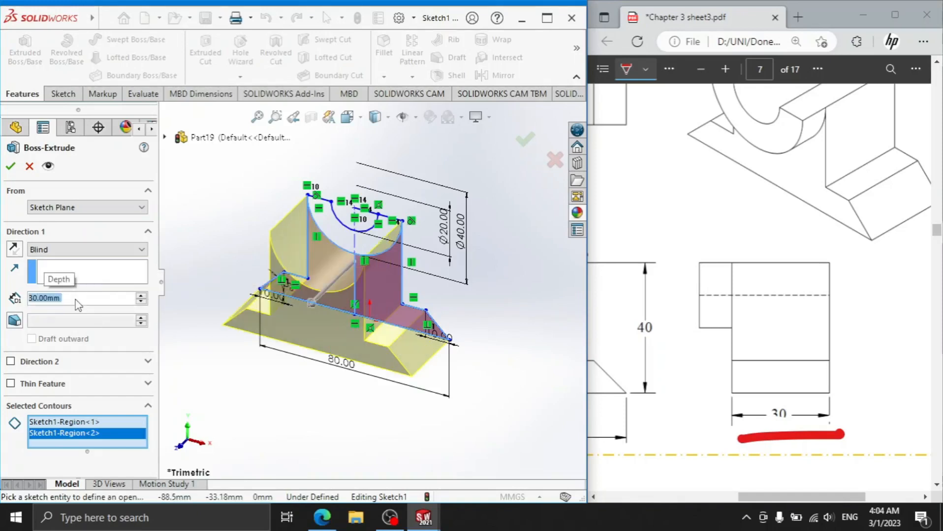
click(11, 167)
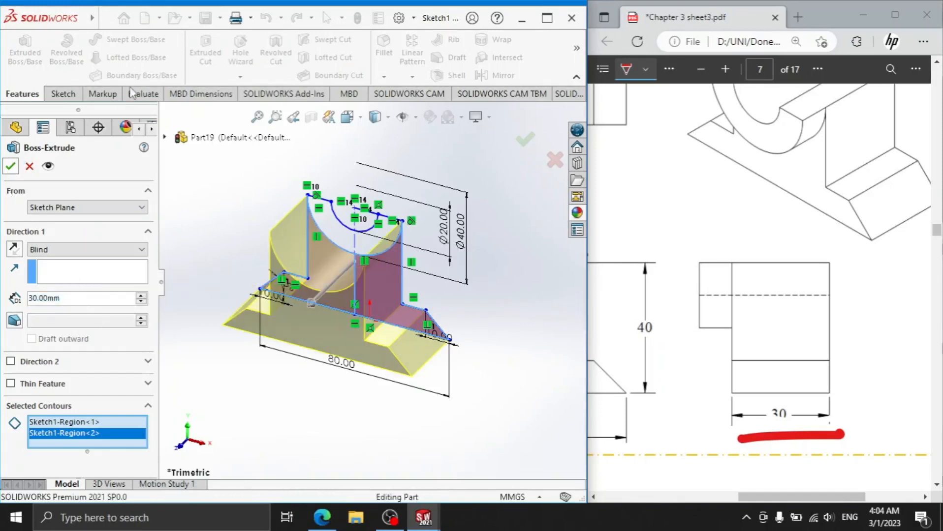
- Start a second boss extrusion from the existing profile sketch and choose the two half-ring regions between the concentric arcs
click(25, 51)
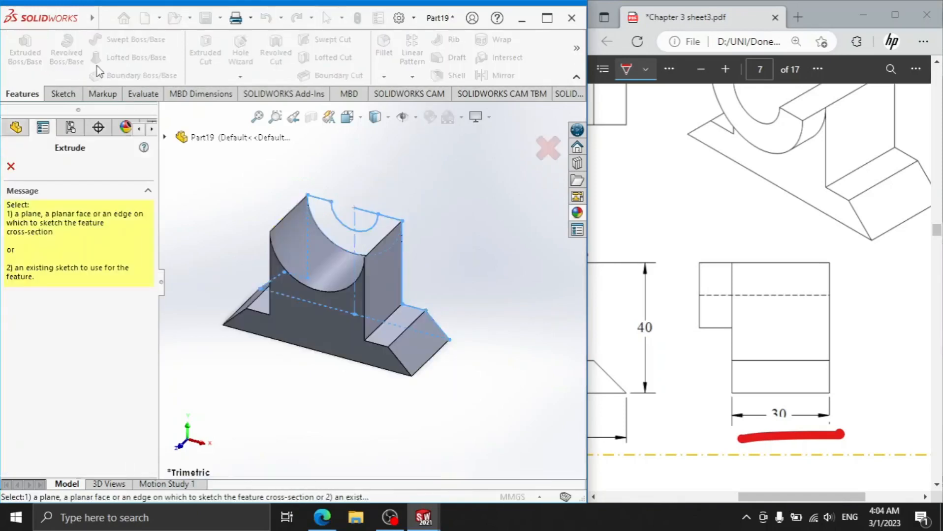
click(164, 137)
click(180, 290)
click(242, 305)
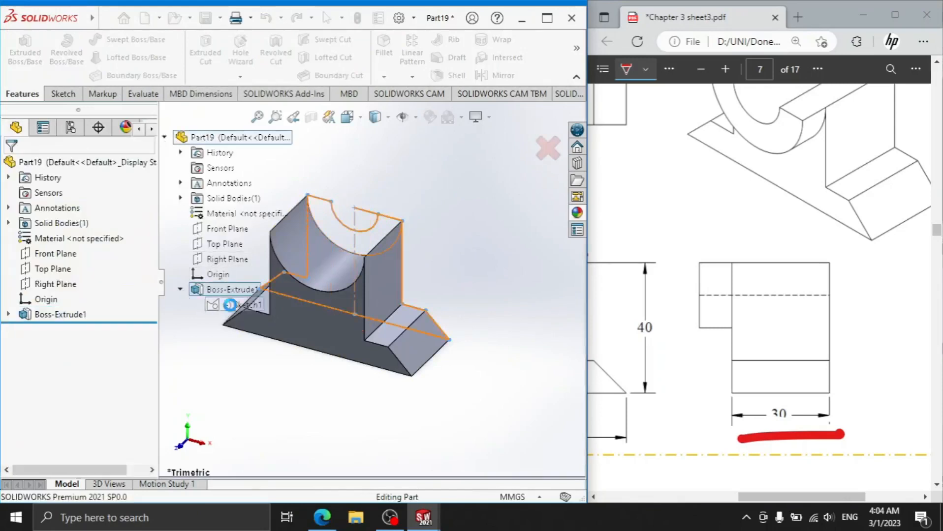
click(339, 236)
click(304, 252)
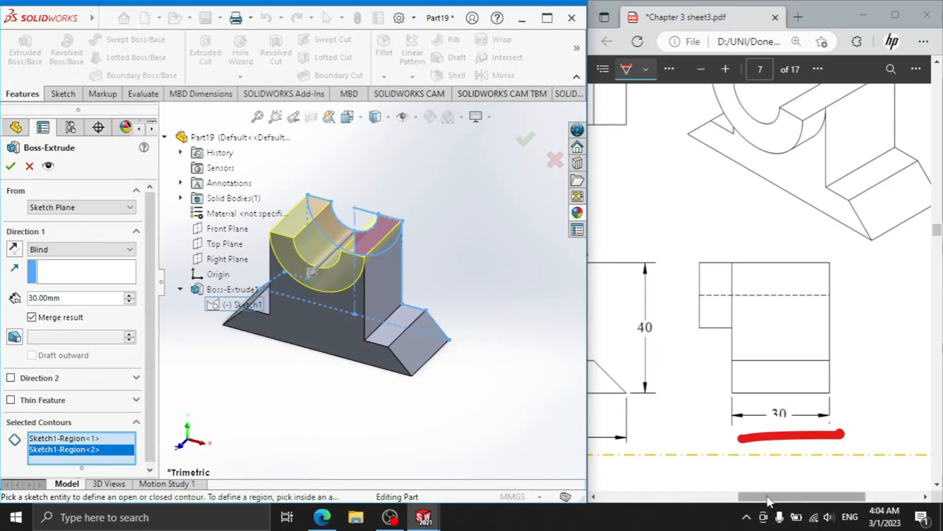
- Mark the 40 mm overall depth on the drawing's top view and extrude the half-ring 40 mm, merged with the body
drag(768, 498, 665, 498)
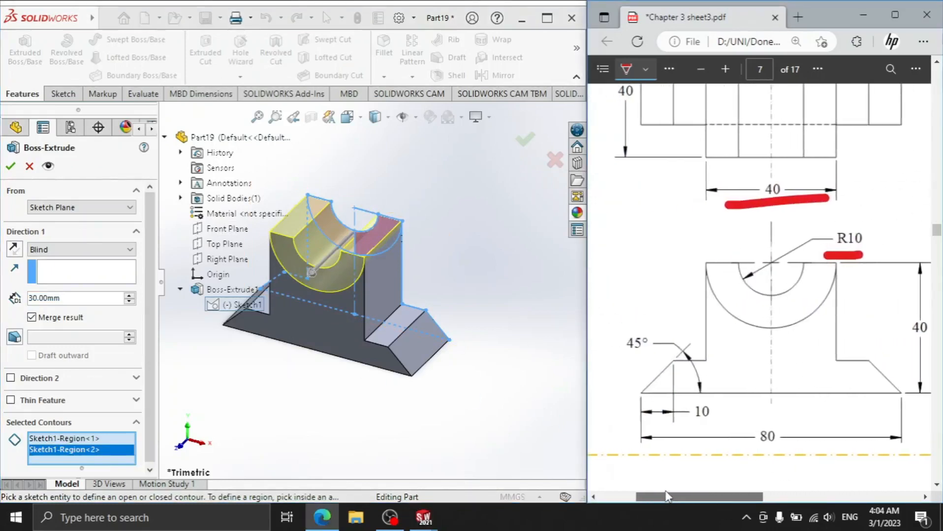
scroll(648, 349, up, 4)
drag(644, 364, 657, 247)
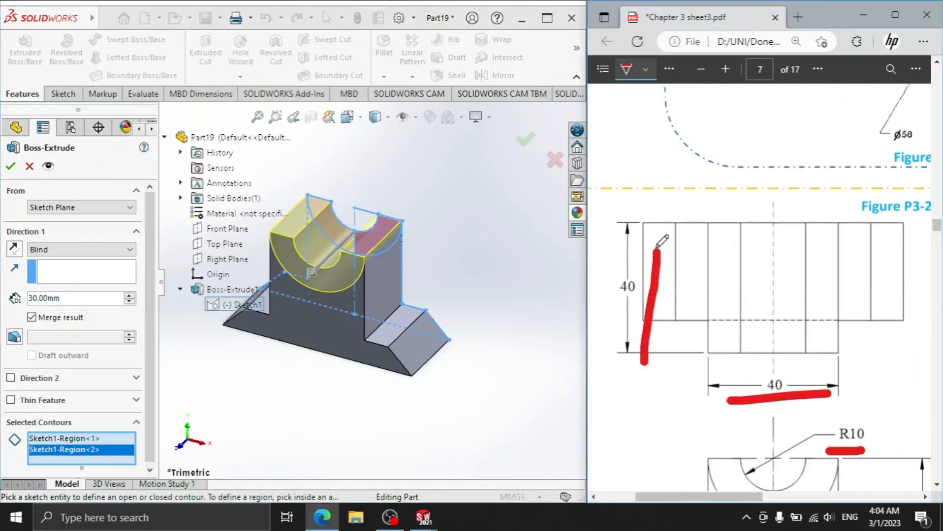
click(62, 299)
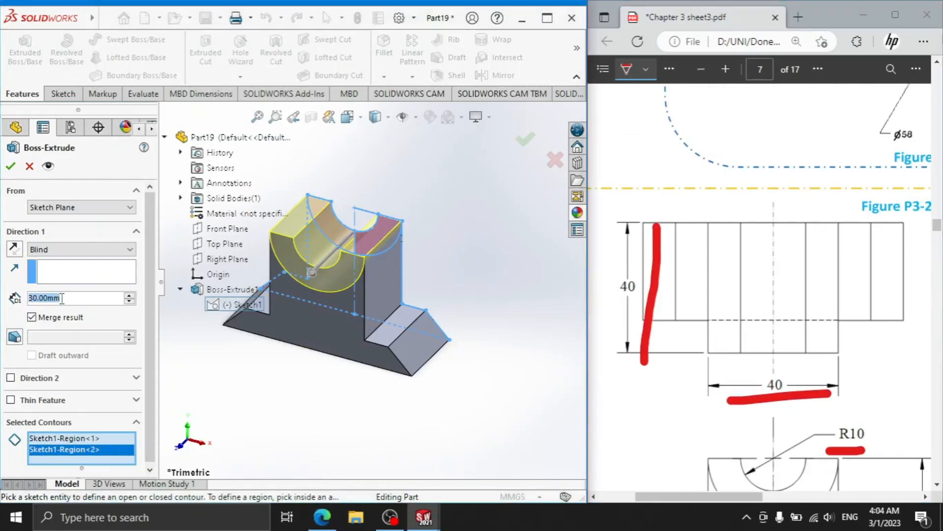
text(40)
key(Return)
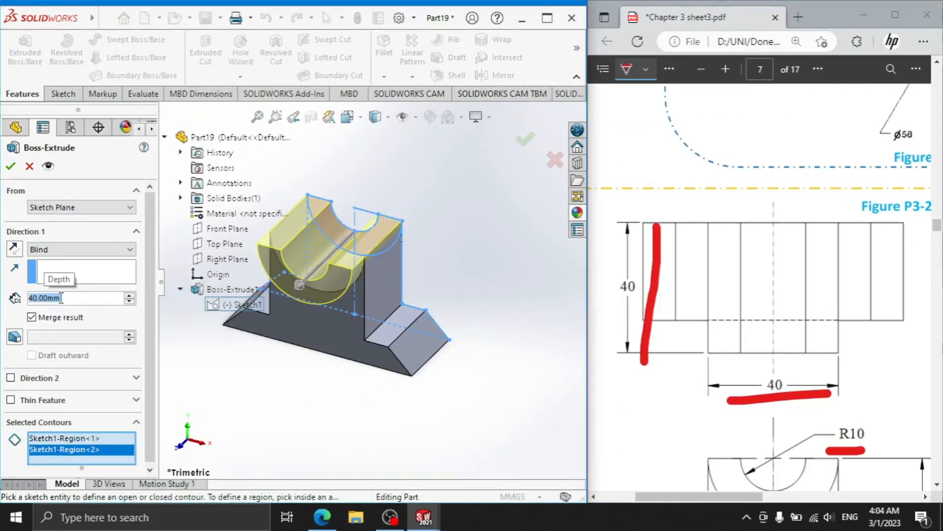
click(10, 166)
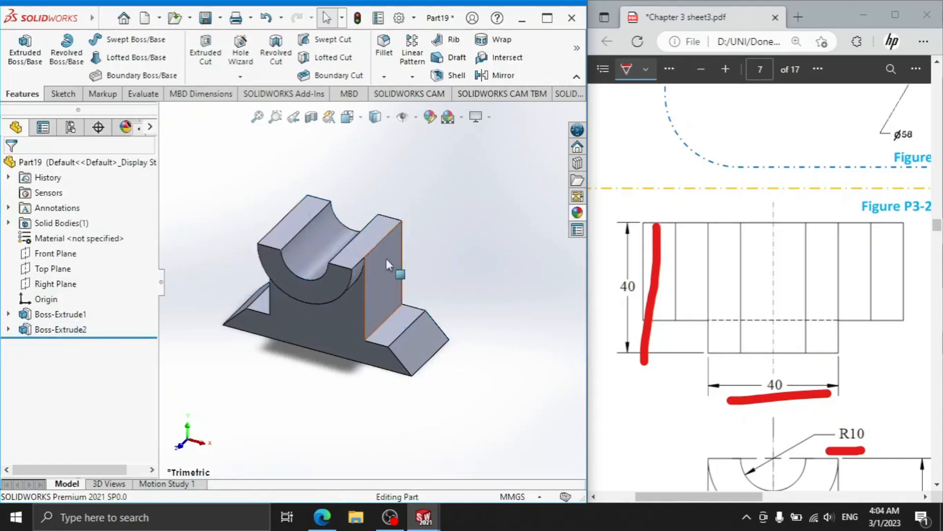
- Start a Top Plane sketch in the new part and draw a corner rectangle from the origin, about 137 mm high
scroll(386, 259, down, 3)
scroll(354, 275, up, 3)
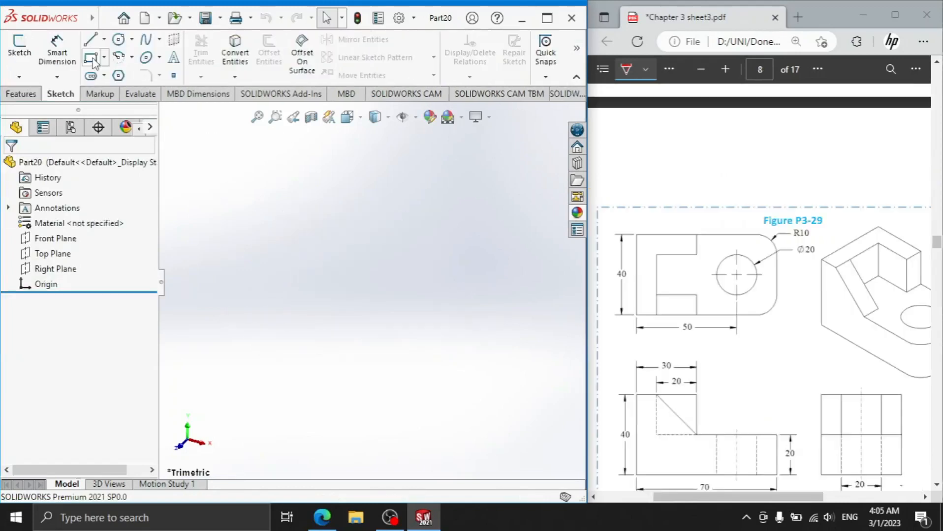
click(19, 47)
click(260, 273)
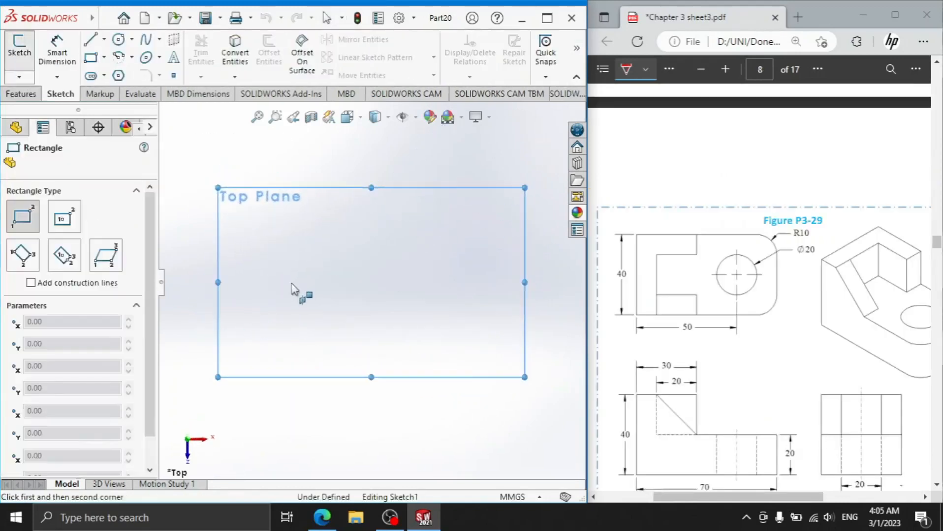
click(371, 282)
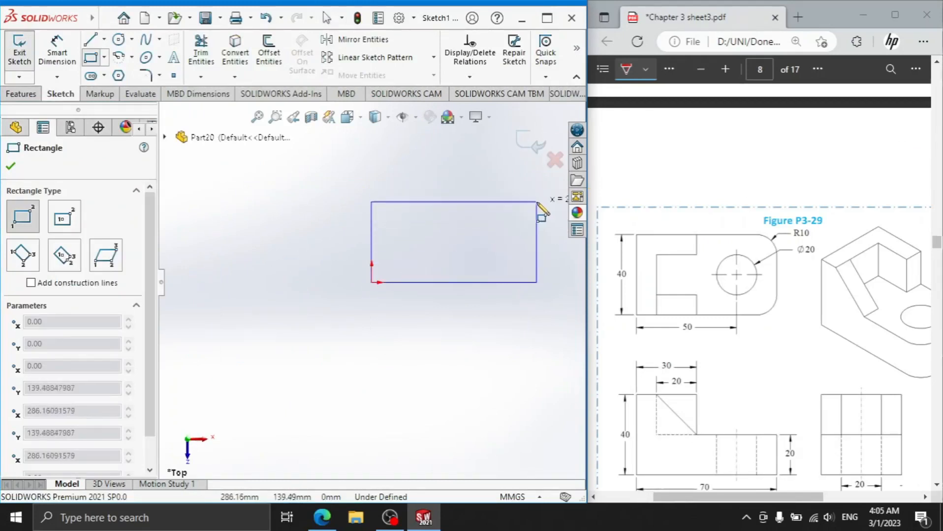
click(533, 203)
right_click(463, 163)
click(499, 173)
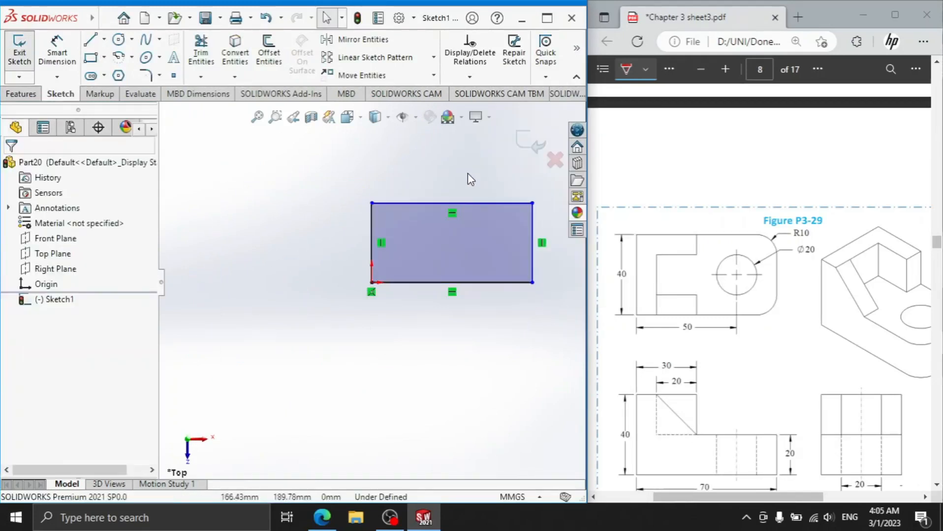
- Dimension the rectangle 40 mm high and 70 mm wide, underlining the 70 on the Figure P3-29 drawing
click(371, 241)
click(348, 250)
text(40)
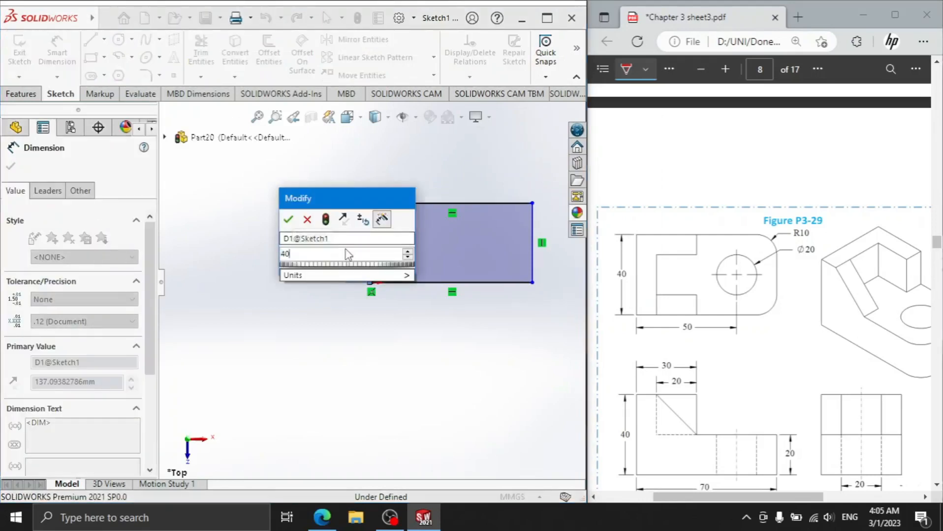
key(Return)
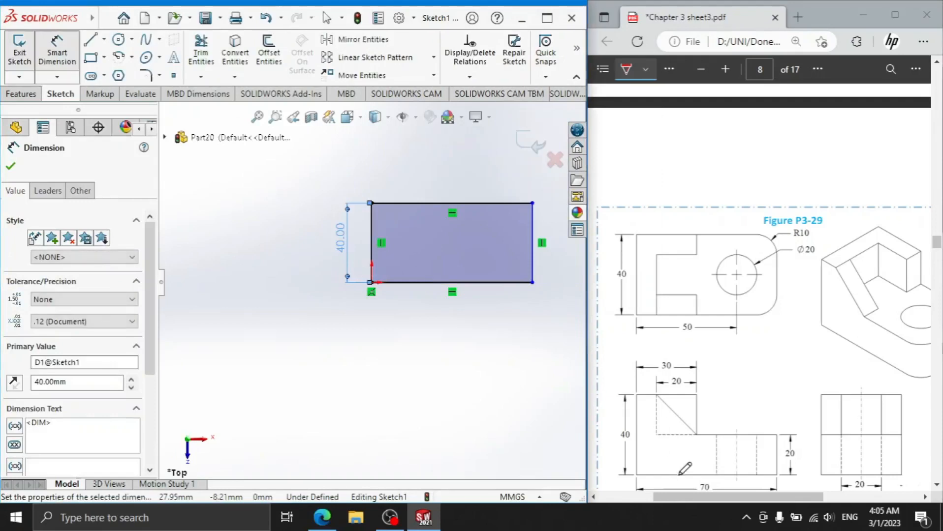
scroll(660, 434, down, 2)
drag(650, 440, 710, 434)
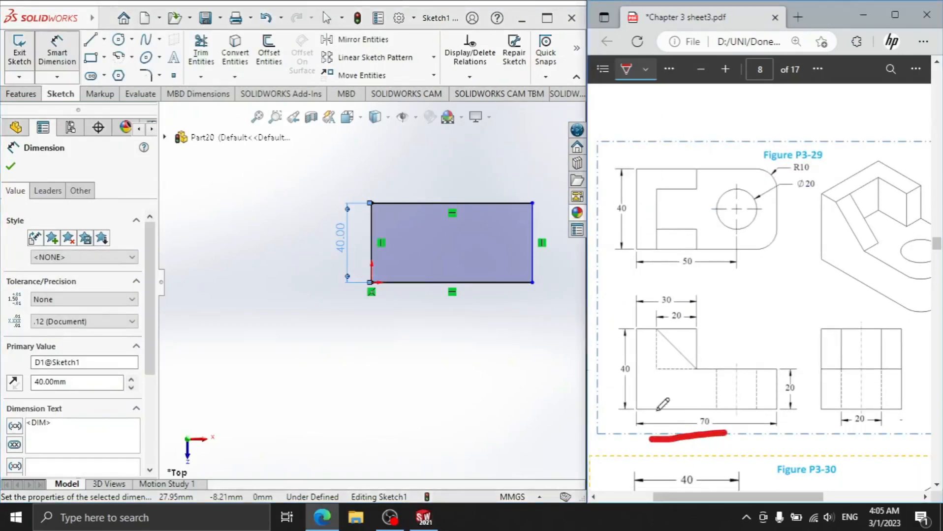
click(480, 286)
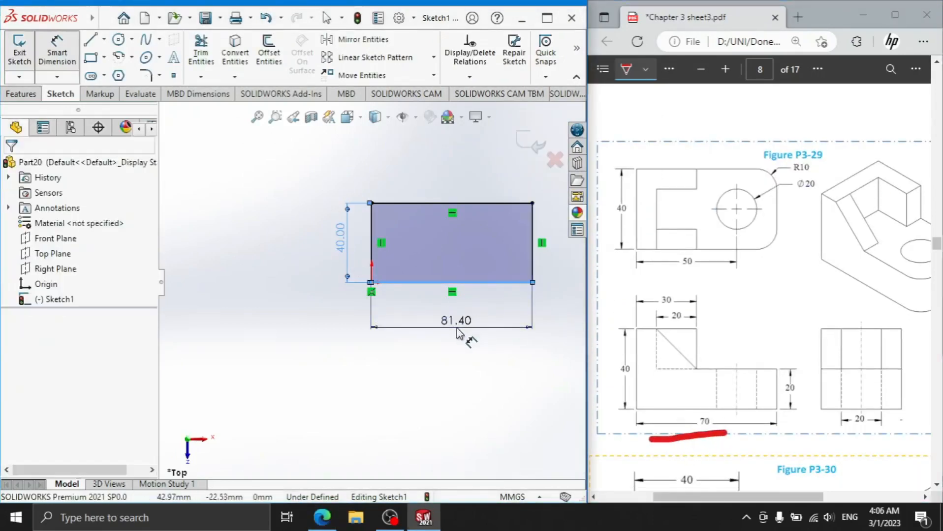
click(458, 327)
text(70)
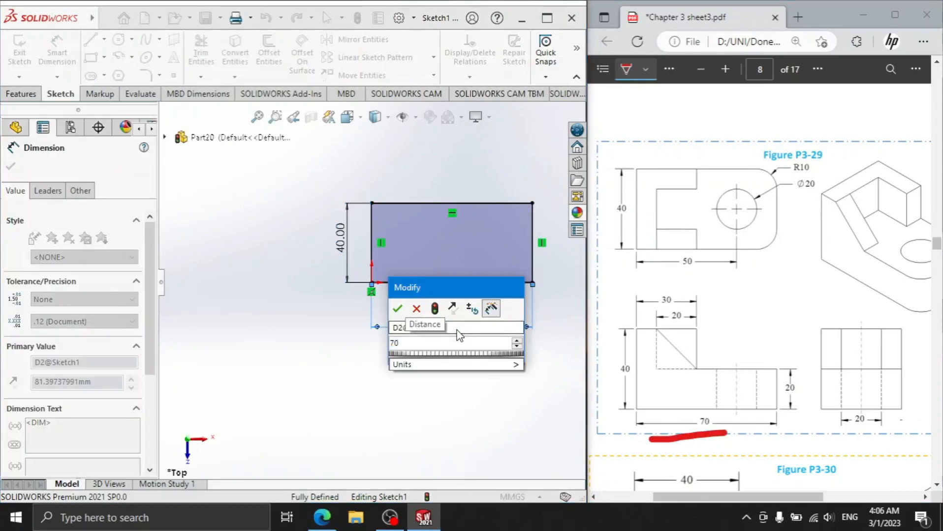
key(Return)
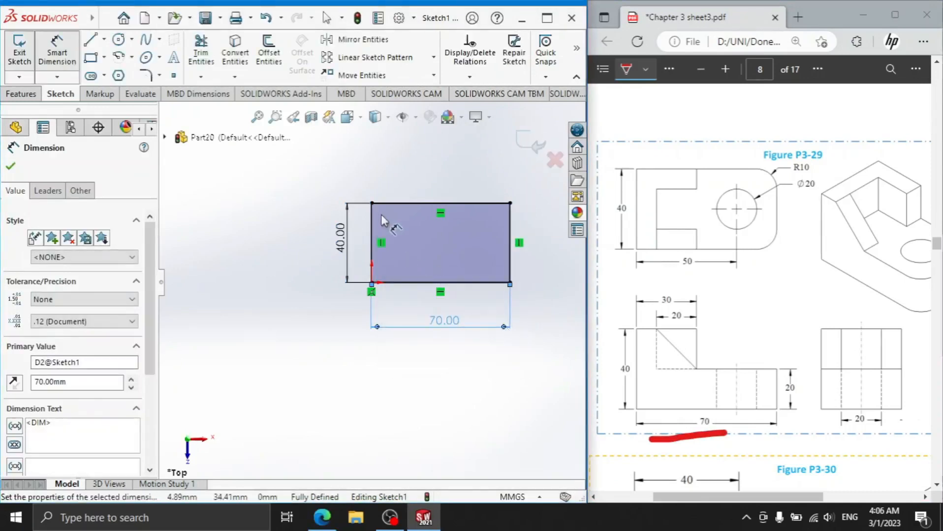
- Draw a closed chain of lines forming an L-shaped area along the rectangle's left side, from its upper edge through the origin and upper-left corner
click(91, 42)
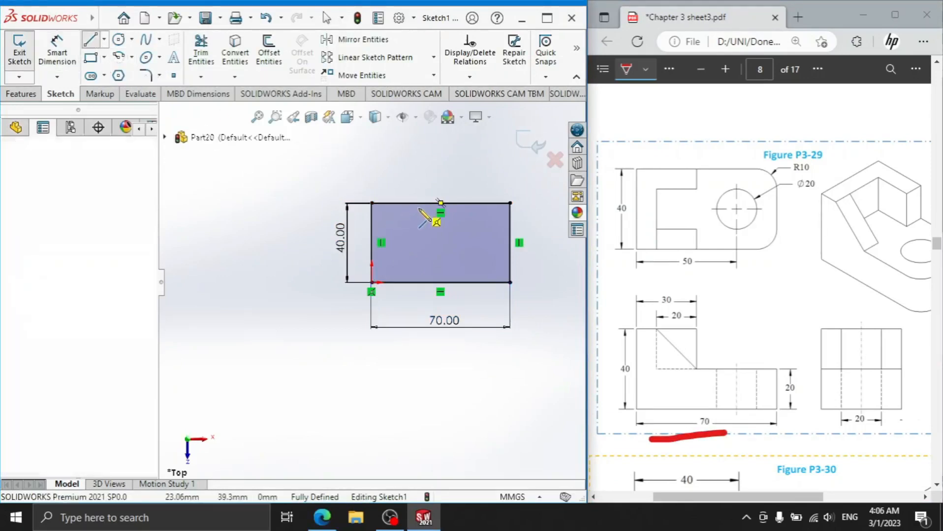
click(441, 203)
click(417, 223)
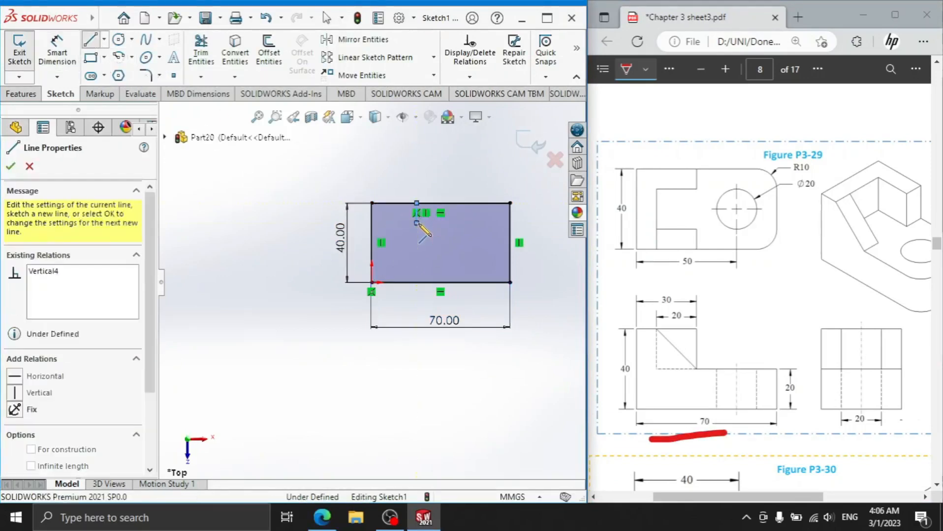
click(387, 223)
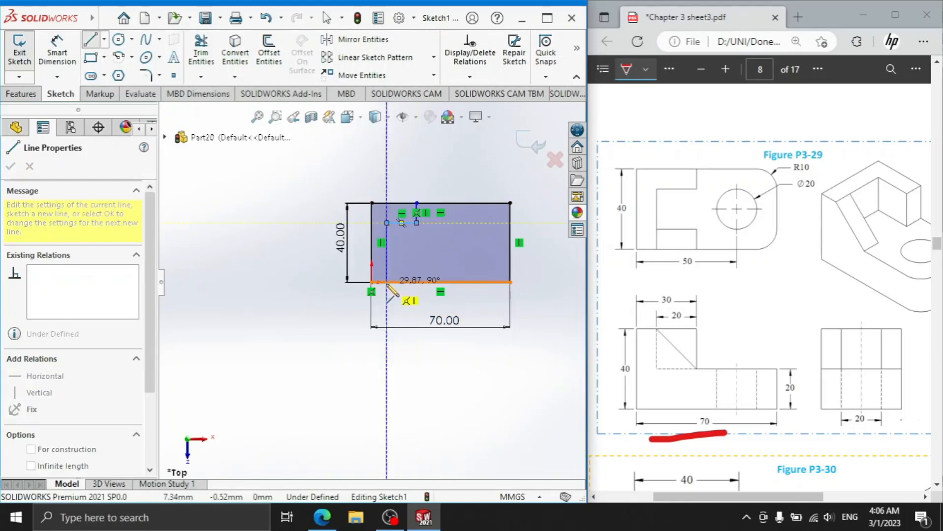
click(372, 282)
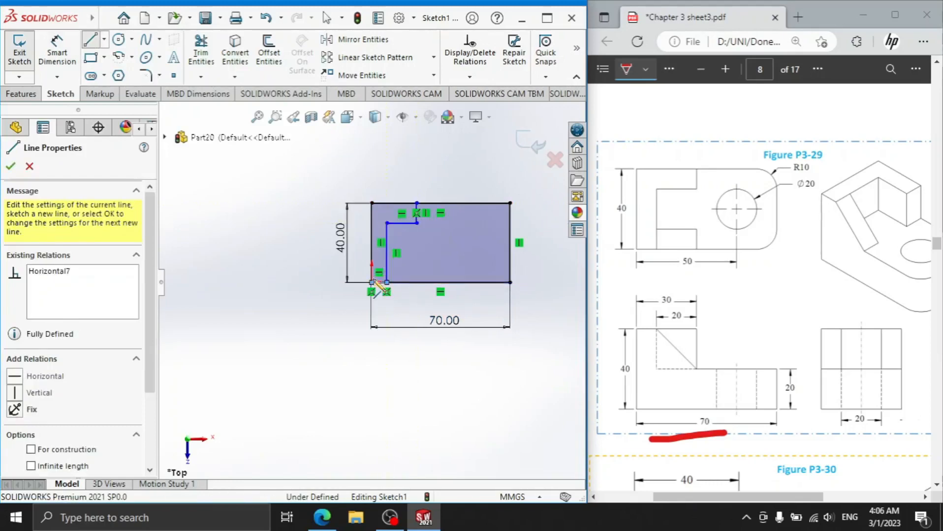
click(372, 203)
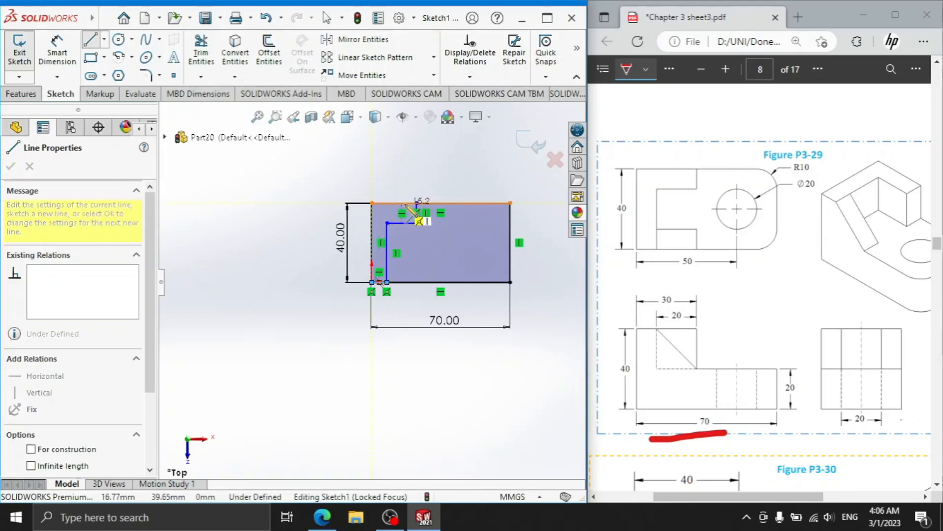
click(417, 202)
right_click(407, 178)
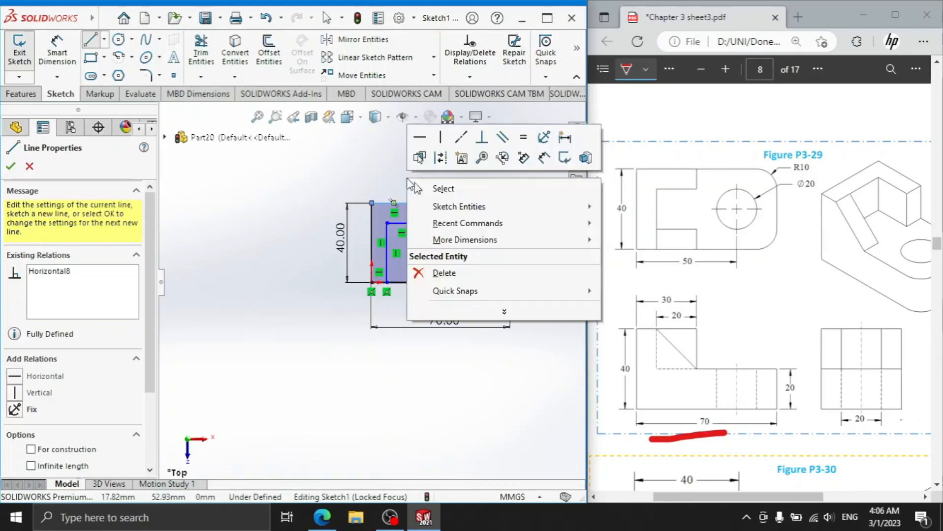
click(438, 189)
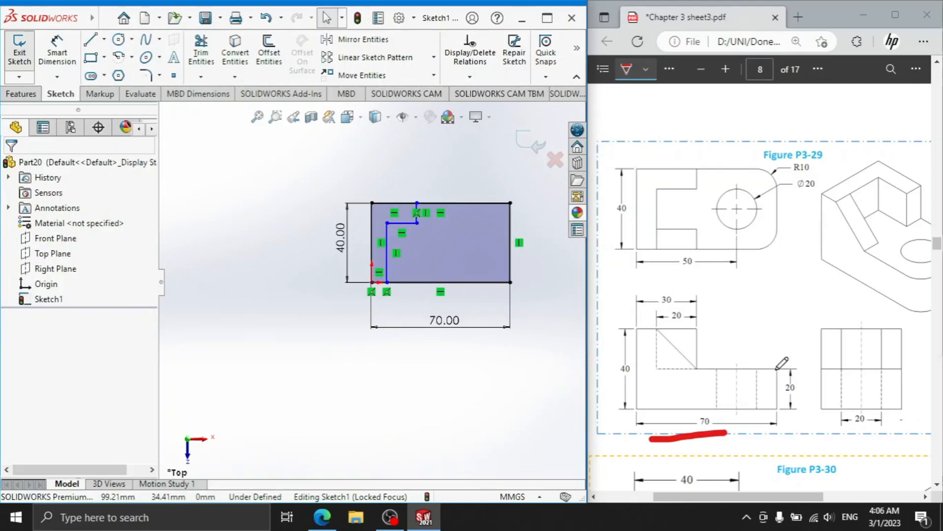
- Mark the 20 and the two side widths on the drawing's side view and dimension the L-shape's upper arm 10 mm thick
drag(713, 501, 725, 501)
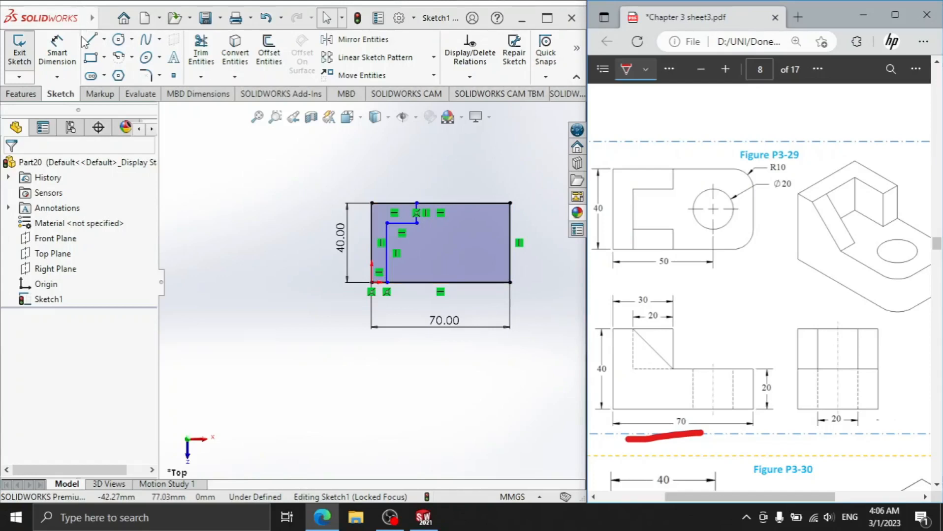
click(58, 51)
drag(815, 432, 831, 432)
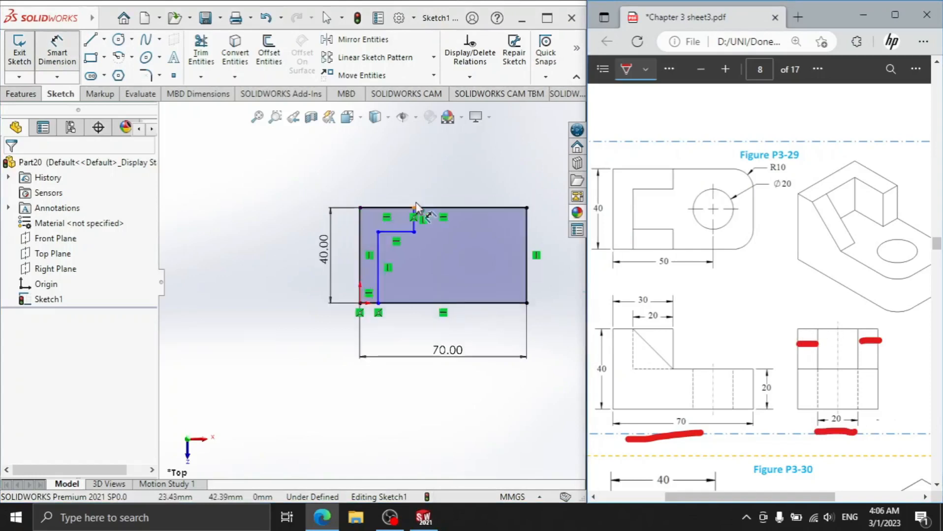
scroll(426, 192, down, 5)
click(383, 236)
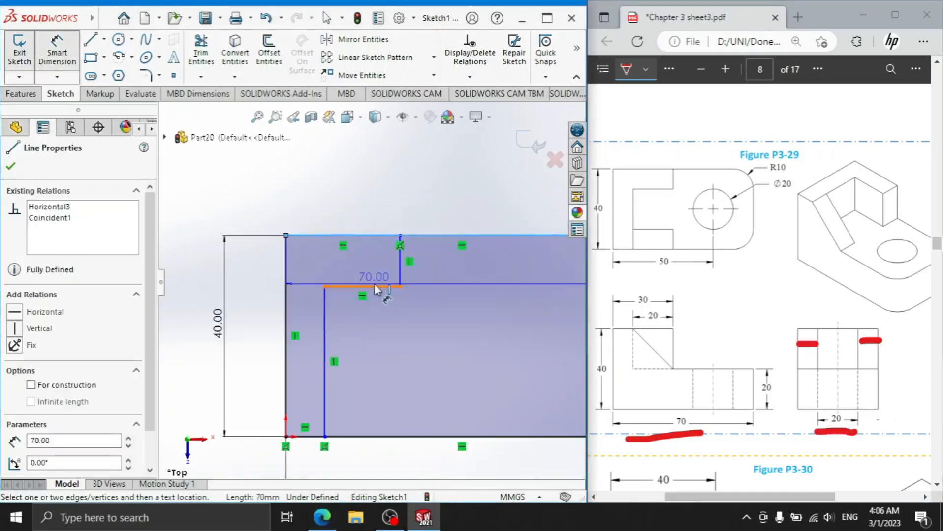
click(378, 287)
click(257, 271)
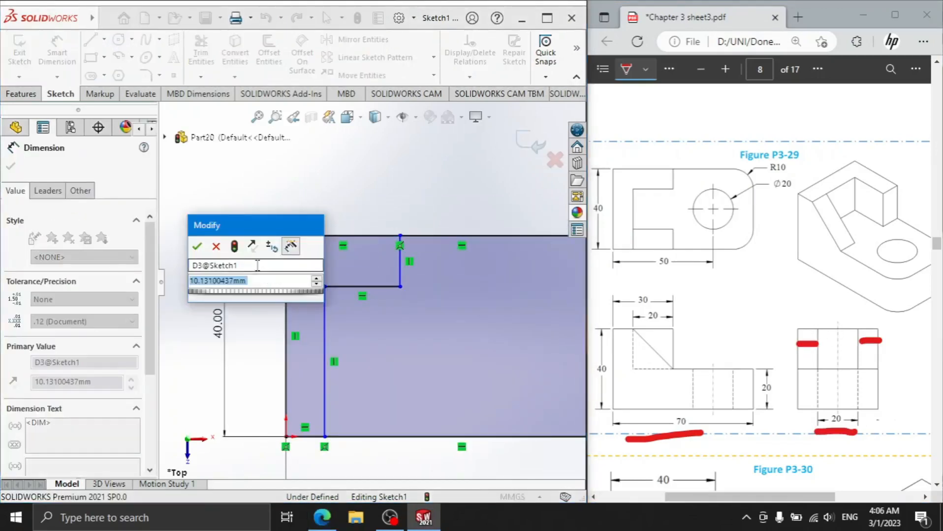
text(10)
key(Return)
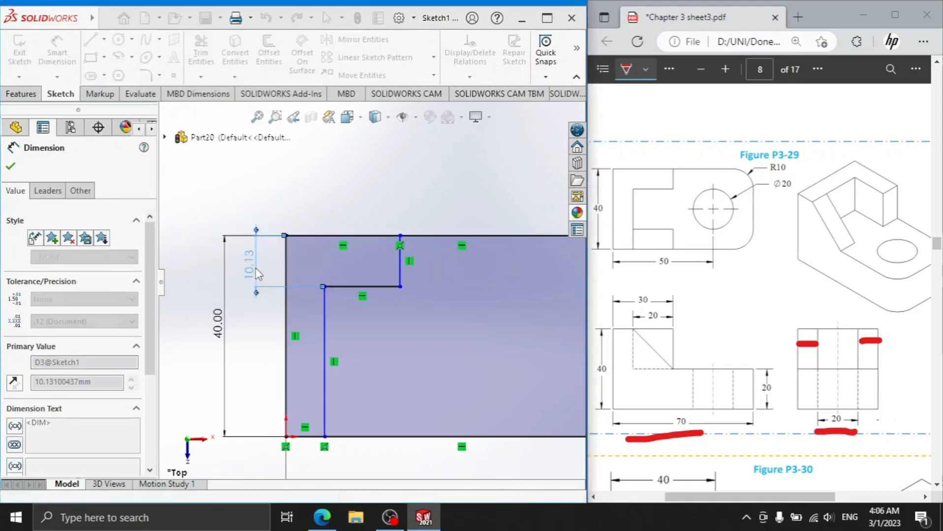
- Dimension the L-shape's left arm 10 mm wide and mark that width on the drawing's front view
click(325, 366)
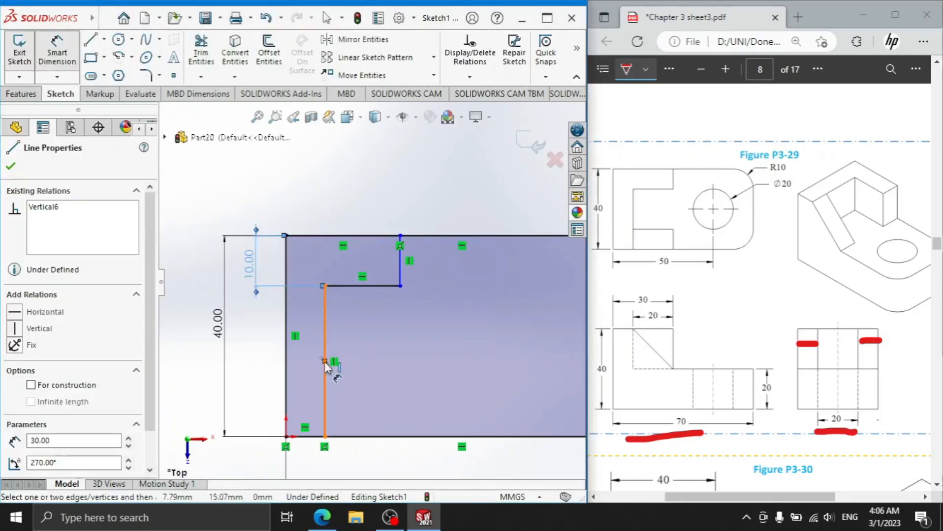
click(286, 367)
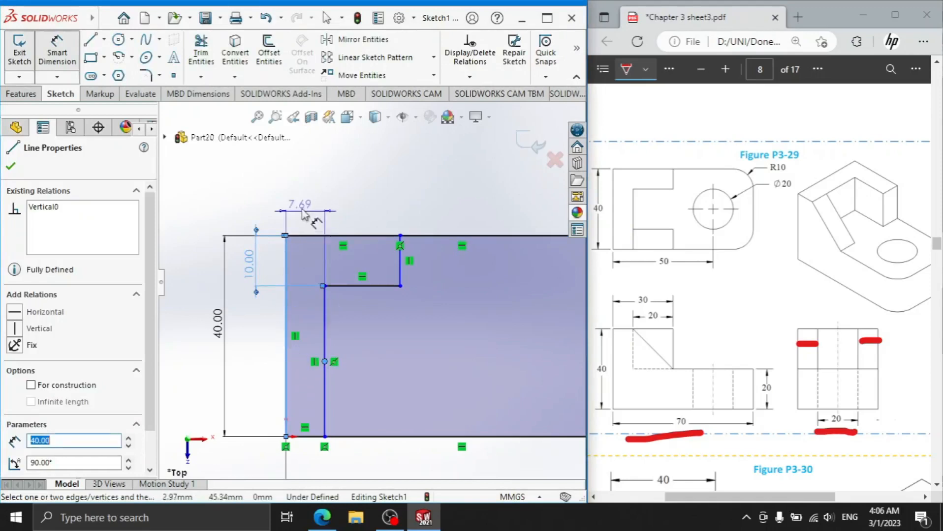
click(302, 207)
text(10)
key(Return)
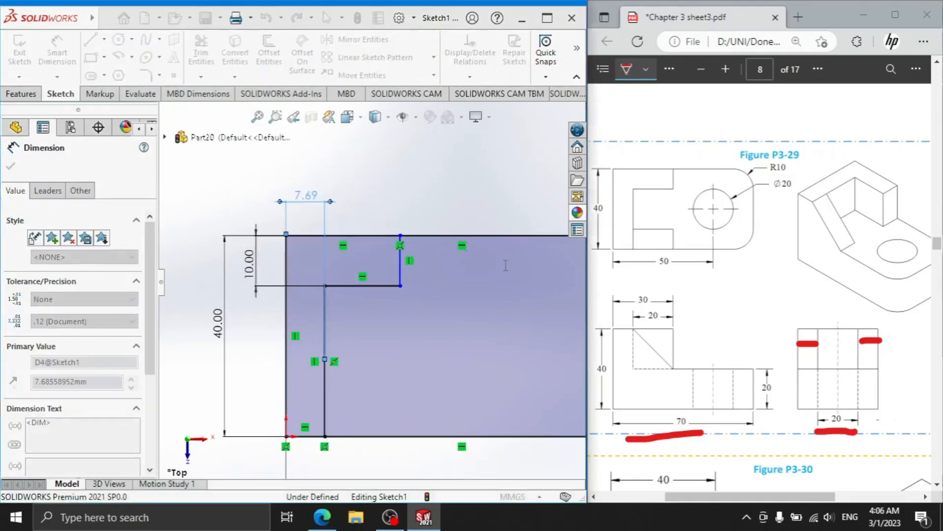
drag(609, 351, 626, 349)
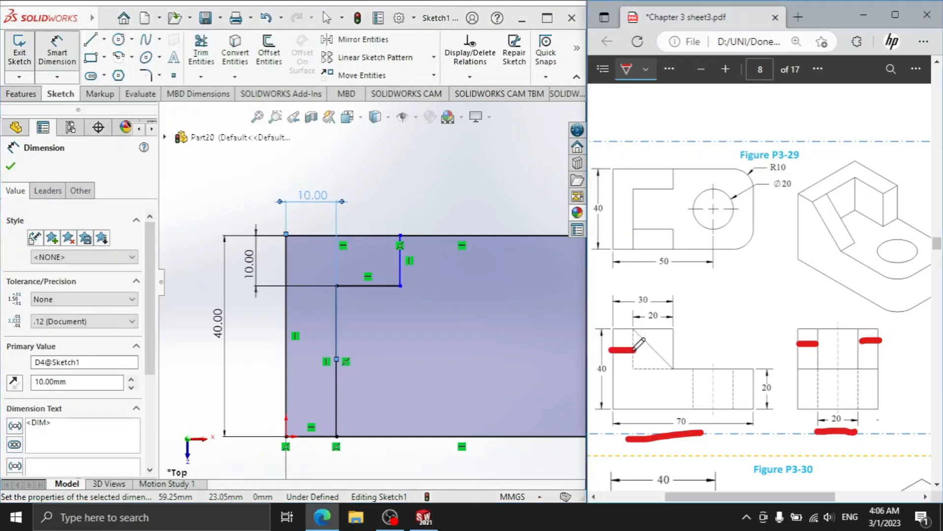
- Dimension the upper arm 20 mm long from the inner vertical line to its end and mark that length on the front view
click(399, 275)
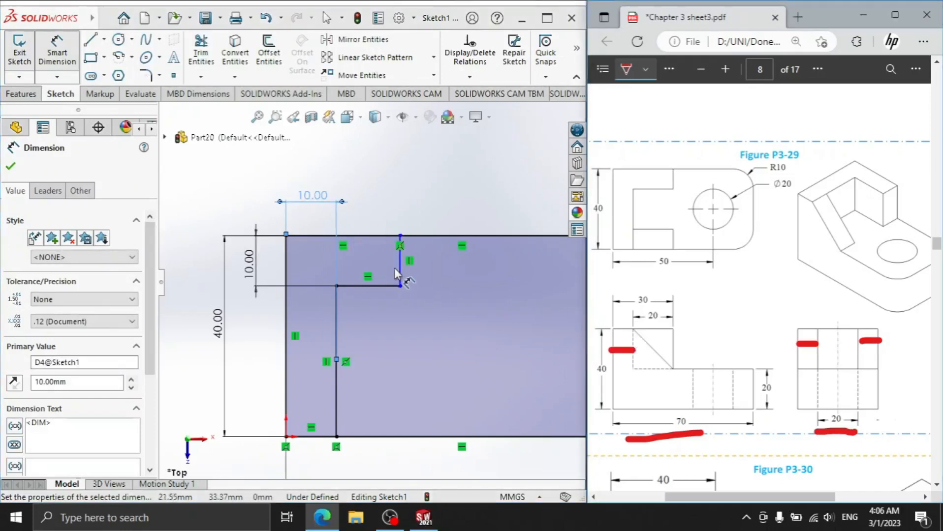
click(400, 269)
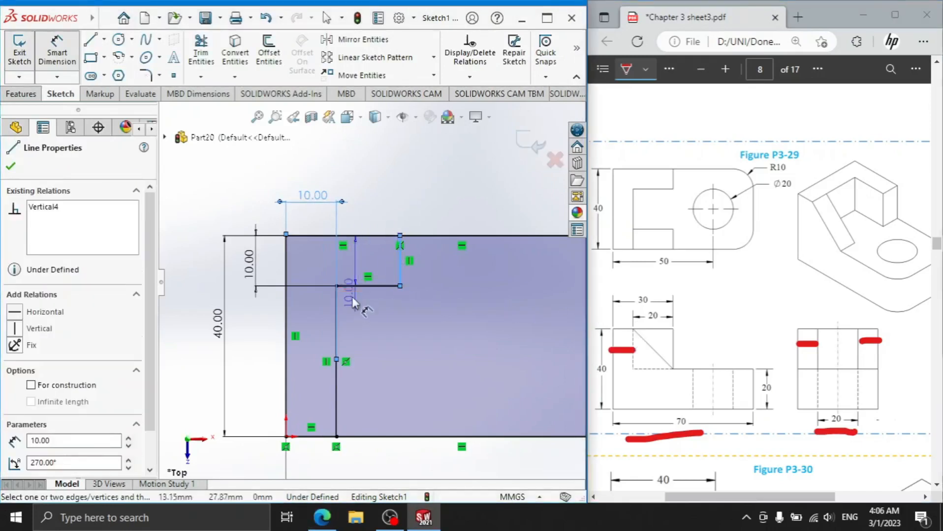
click(339, 311)
click(379, 211)
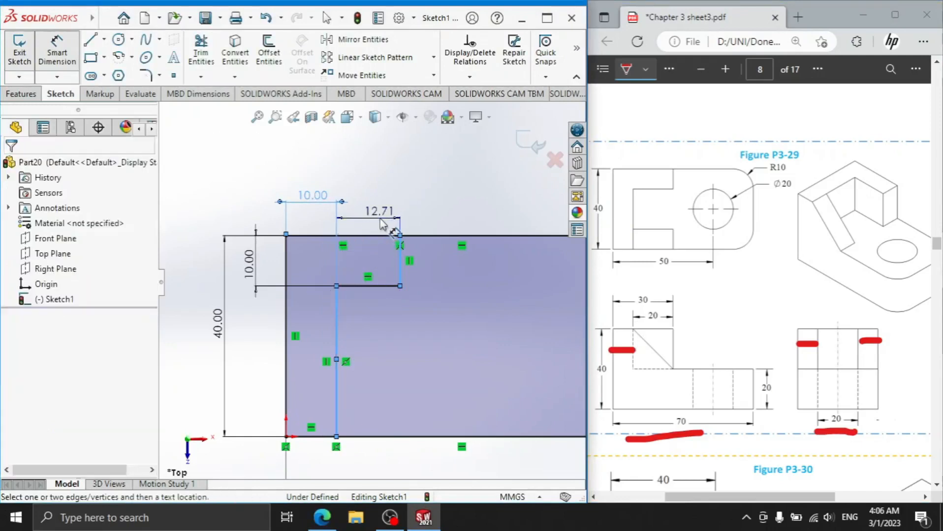
text(20)
key(Return)
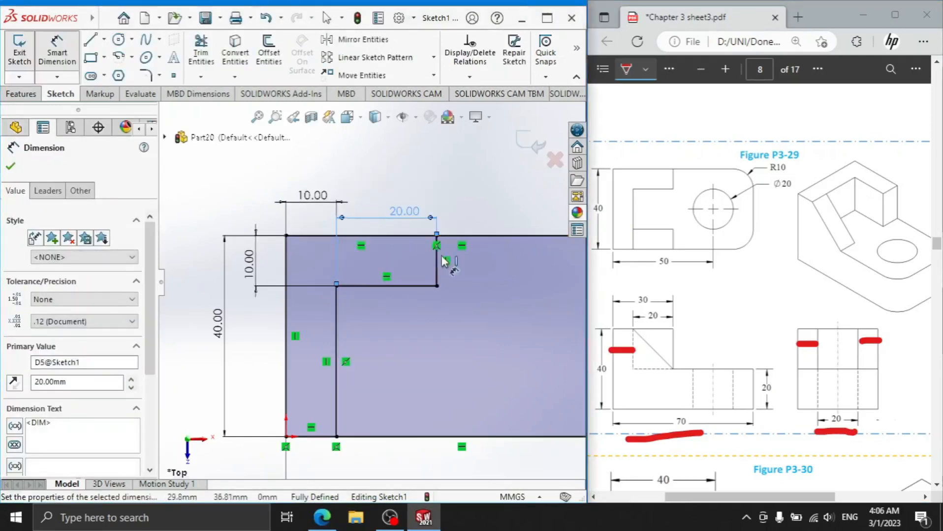
drag(633, 335, 668, 335)
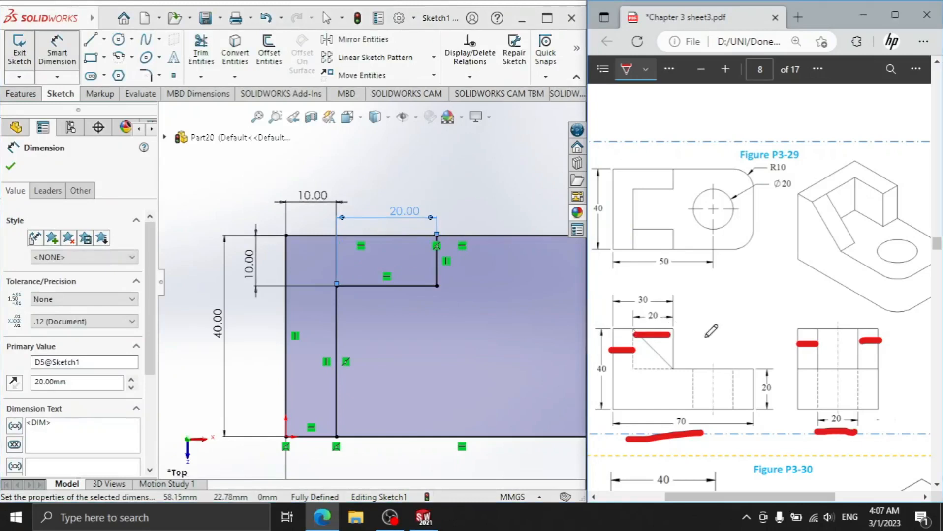
- Underline the 50 on the drawing's top view and sketch a circle about 16 mm in diameter, level with the rectangle's right-edge midpoint
scroll(798, 330, up, 1)
scroll(809, 334, down, 1)
drag(629, 278, 682, 276)
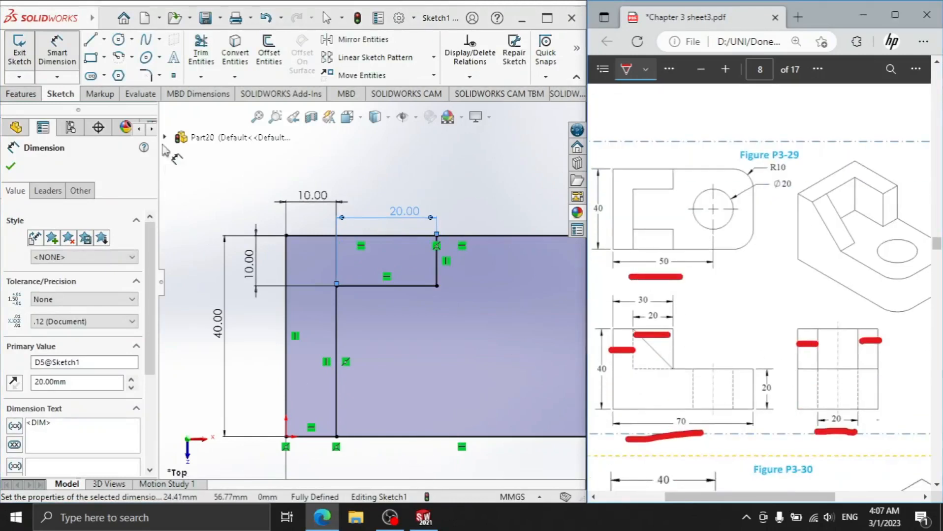
click(118, 39)
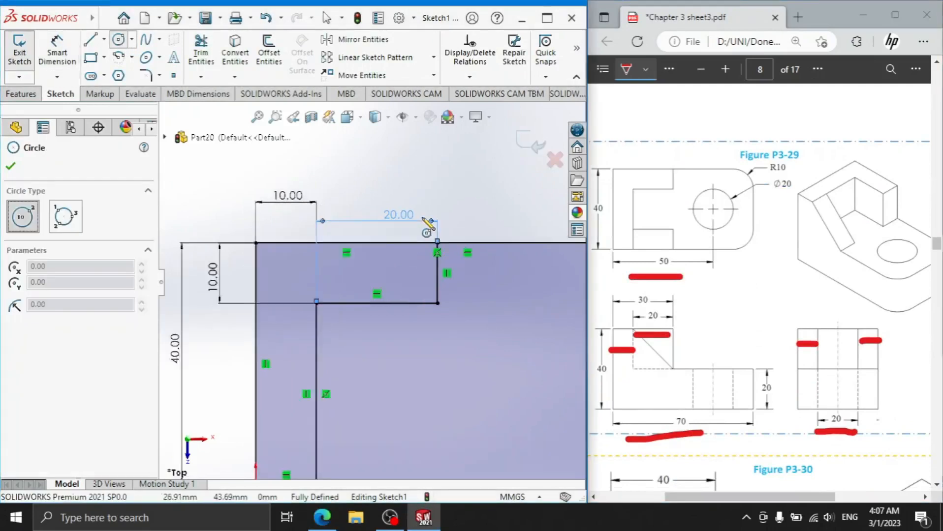
scroll(513, 232, up, 3)
scroll(457, 326, down, 2)
scroll(456, 326, down, 2)
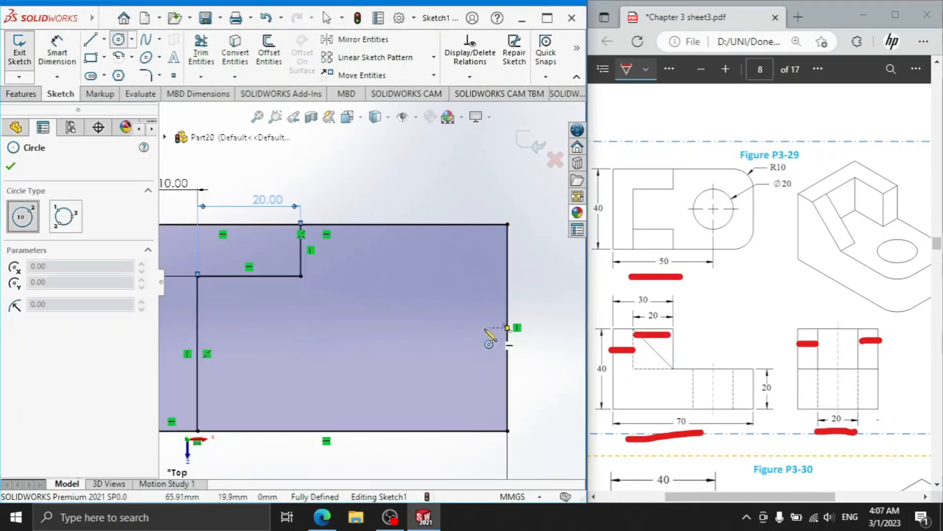
click(411, 328)
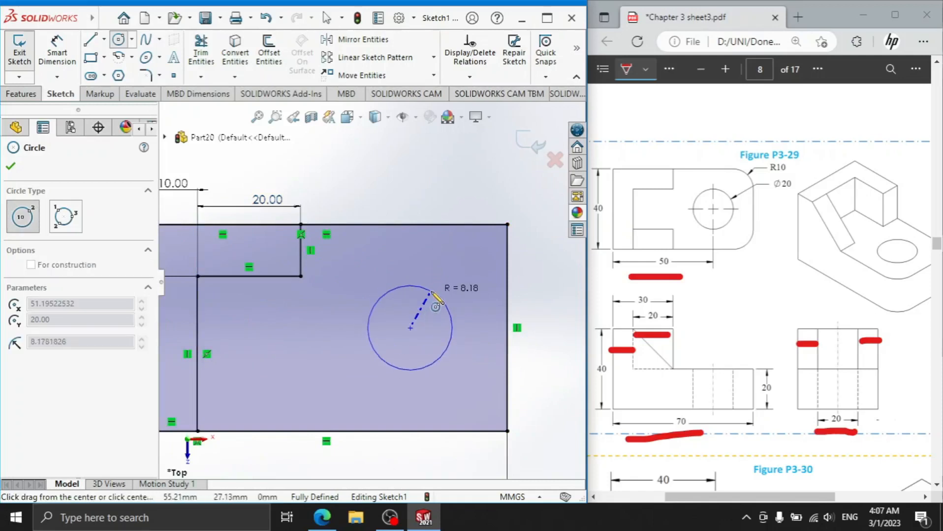
click(442, 305)
right_click(438, 197)
click(439, 198)
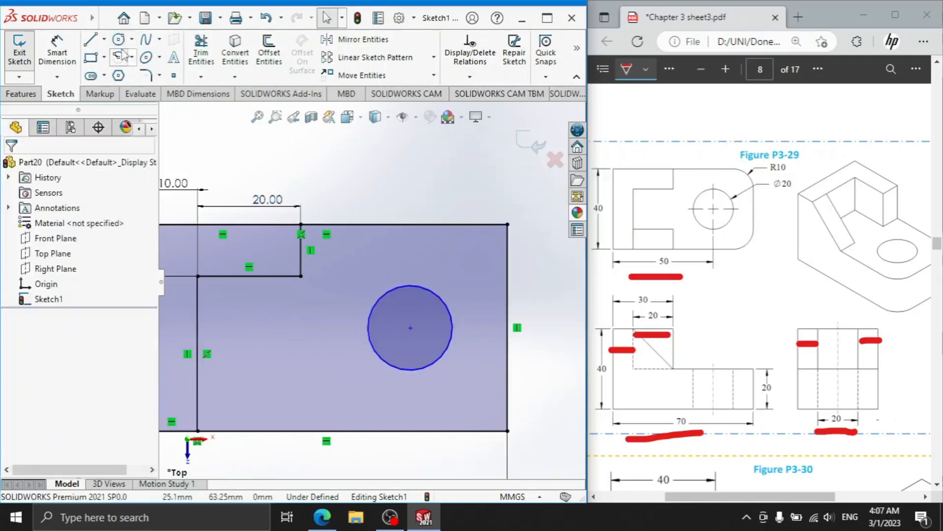
- Dimension the circle's centre 50 mm from the rectangle's left edge and its diameter 20 mm
click(58, 46)
scroll(330, 266, up, 3)
click(375, 323)
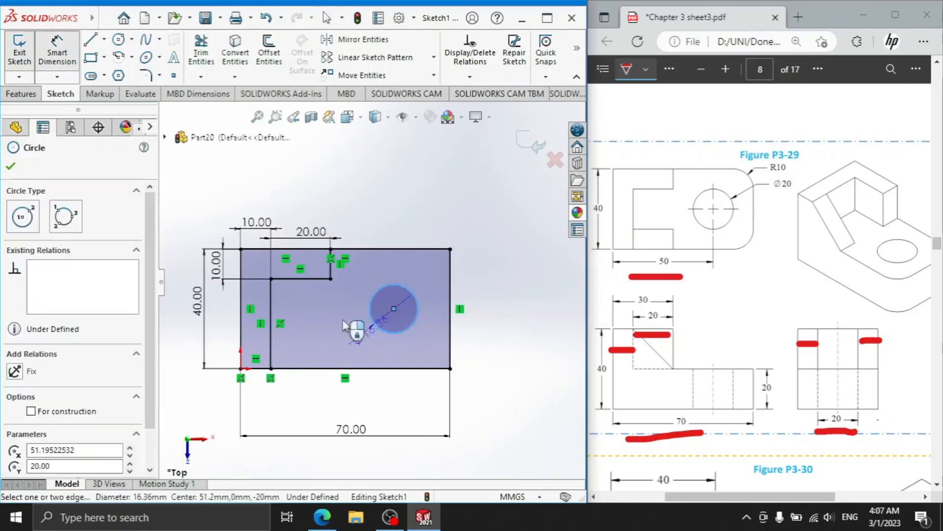
click(246, 318)
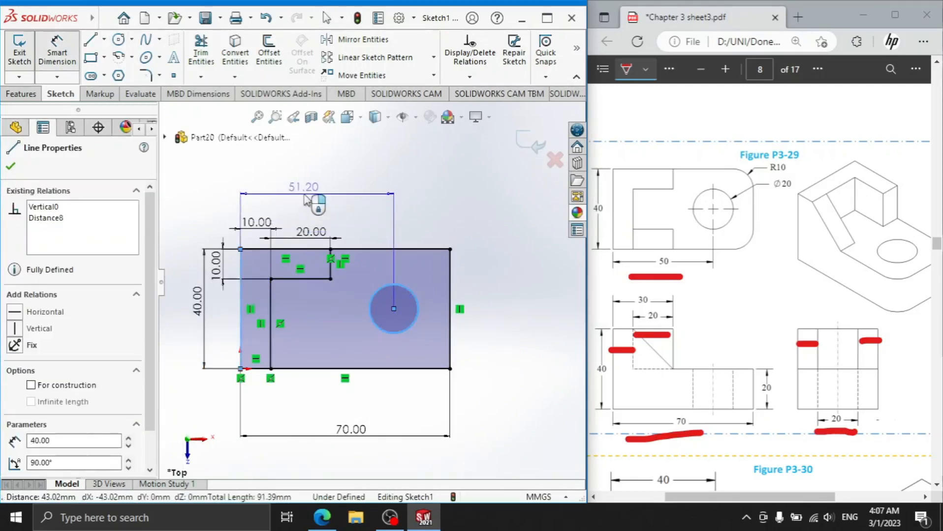
click(310, 196)
text(50)
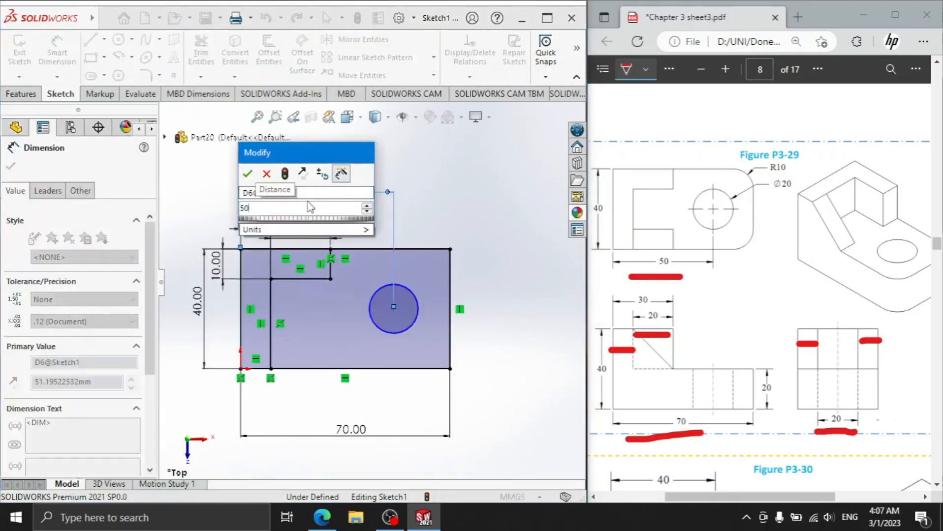
key(Return)
click(413, 303)
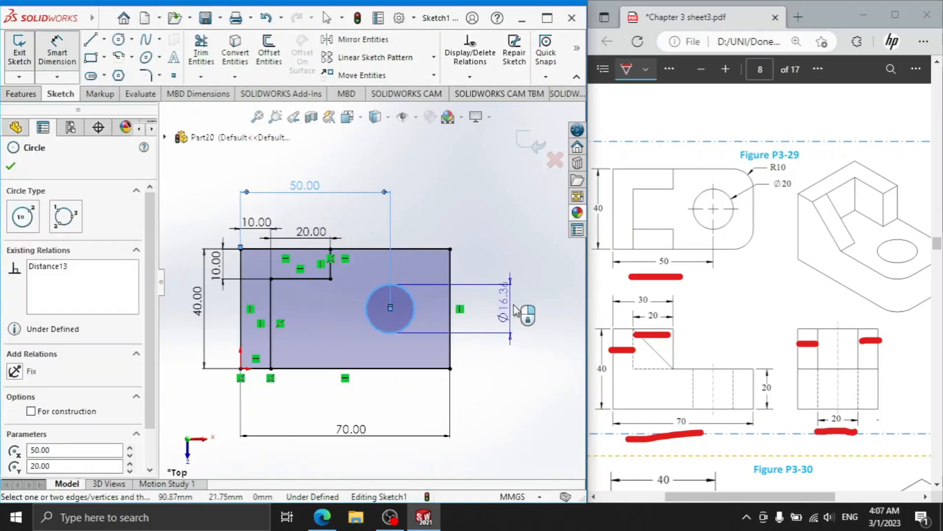
click(535, 315)
text(20)
key(Return)
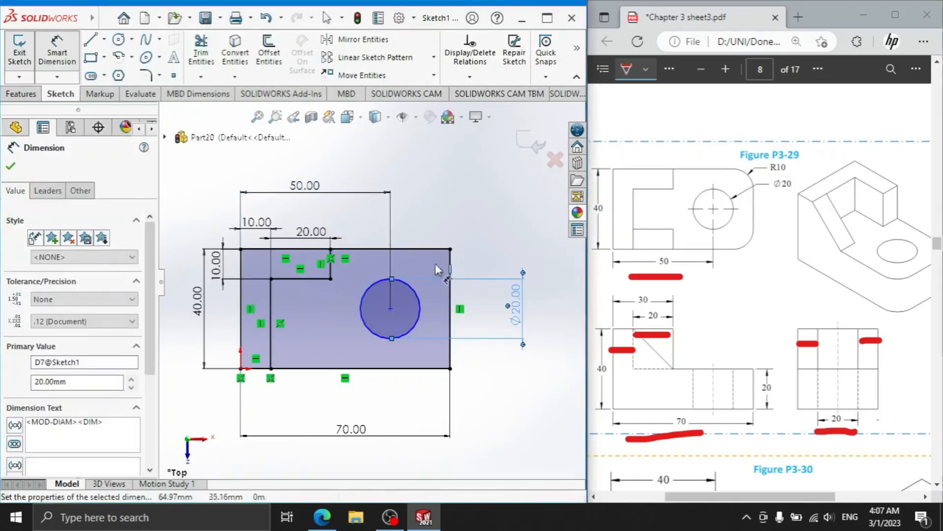
- Round the rectangle's two right corners with 10 mm sketch fillets
click(150, 76)
click(430, 249)
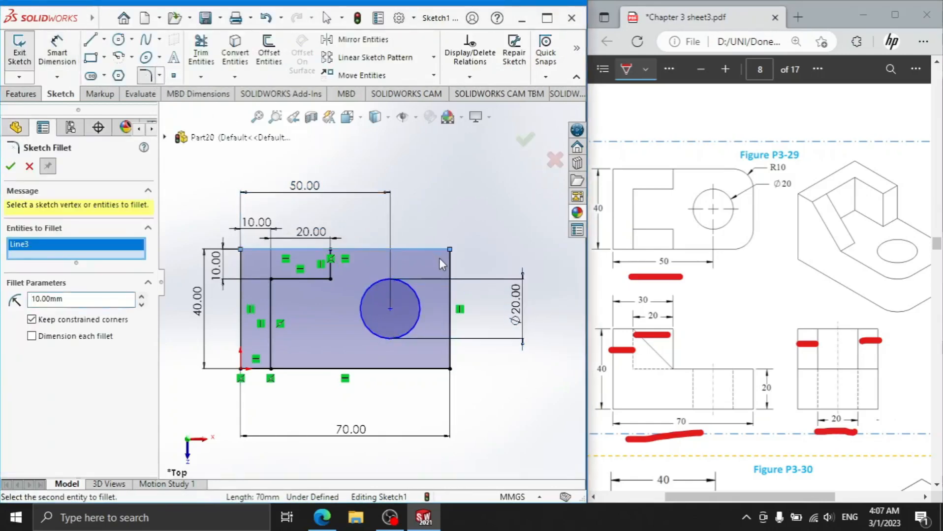
click(450, 283)
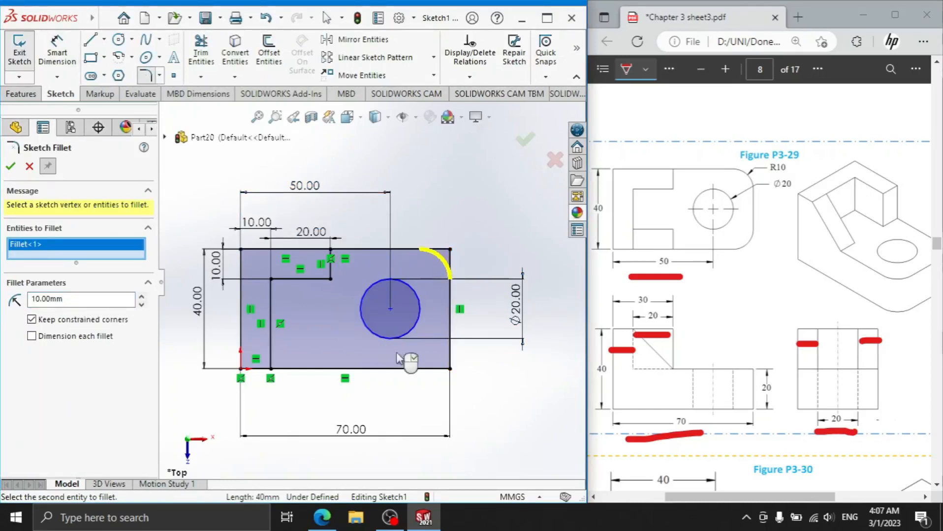
click(449, 353)
click(421, 368)
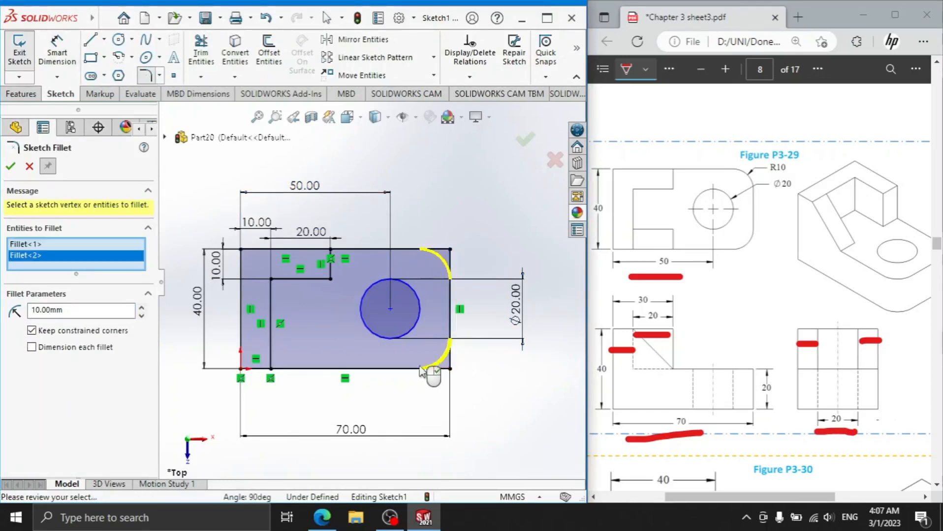
click(11, 167)
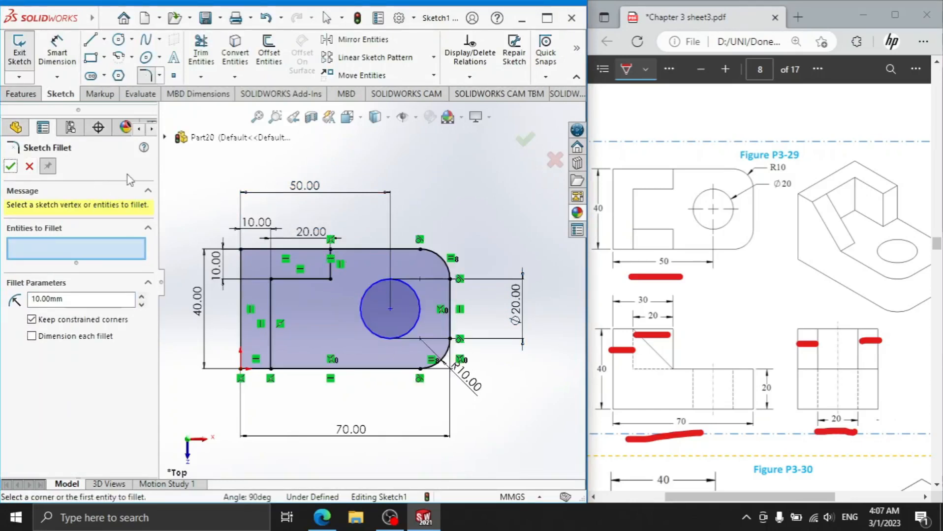
click(11, 167)
- Mark the 20 base height on the drawing and extrude the region outside the L-shape and circle 20 mm
click(22, 94)
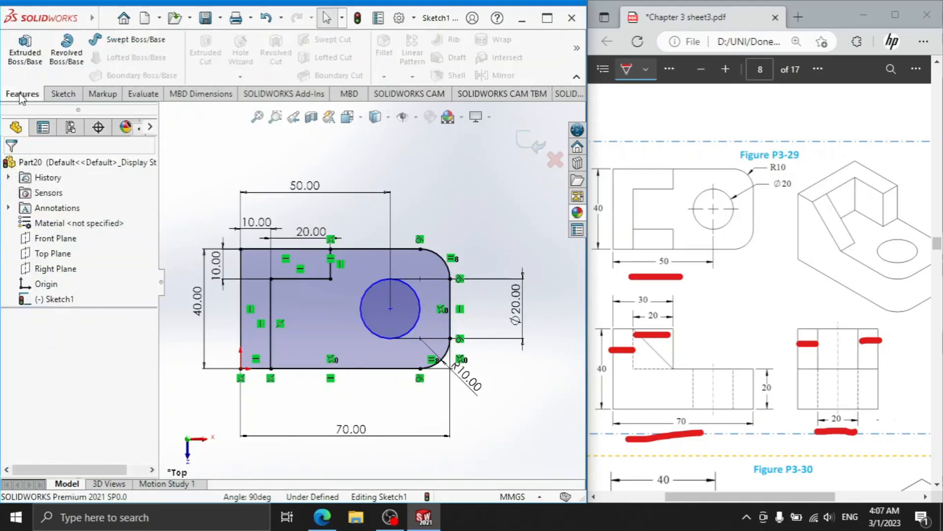
click(25, 50)
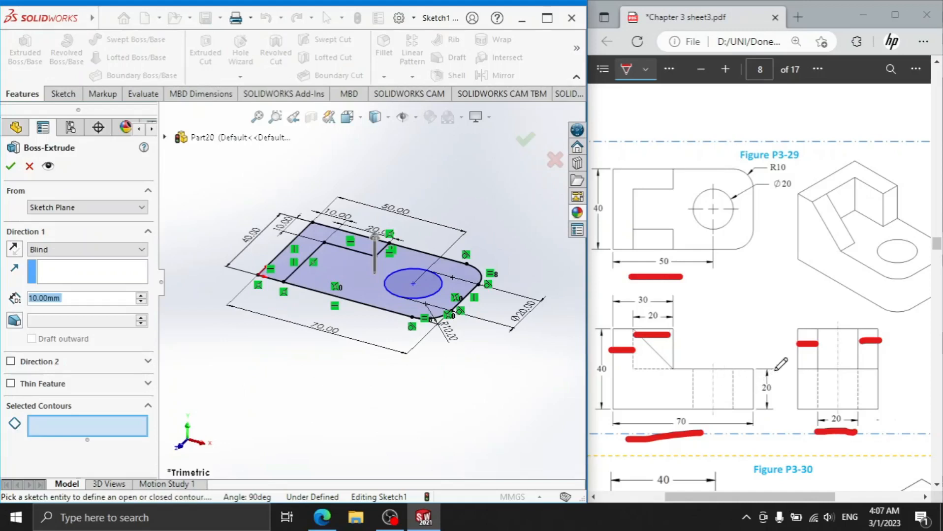
drag(775, 370, 779, 407)
click(375, 288)
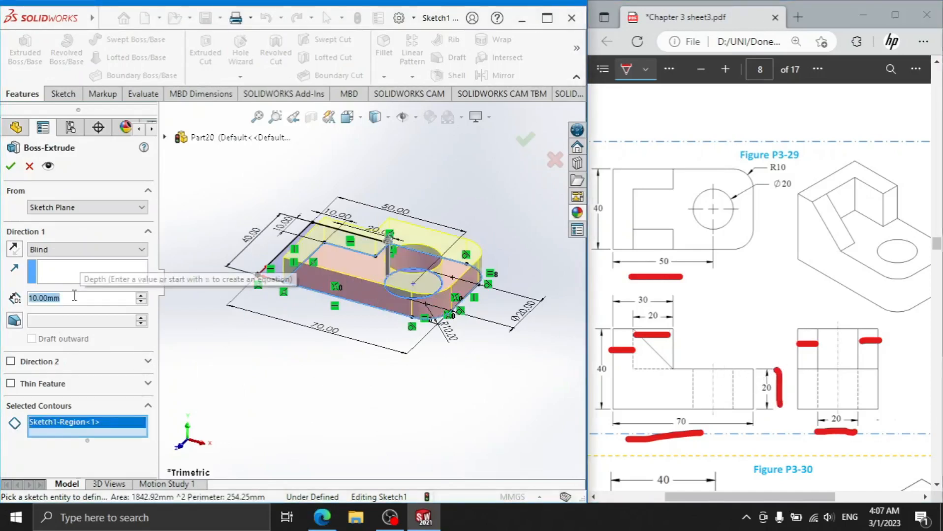
text(20)
key(Return)
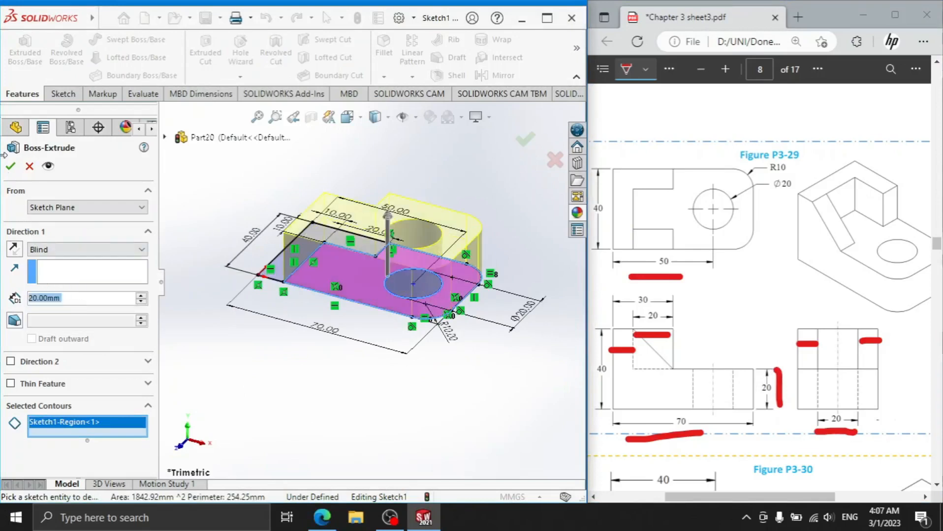
click(10, 166)
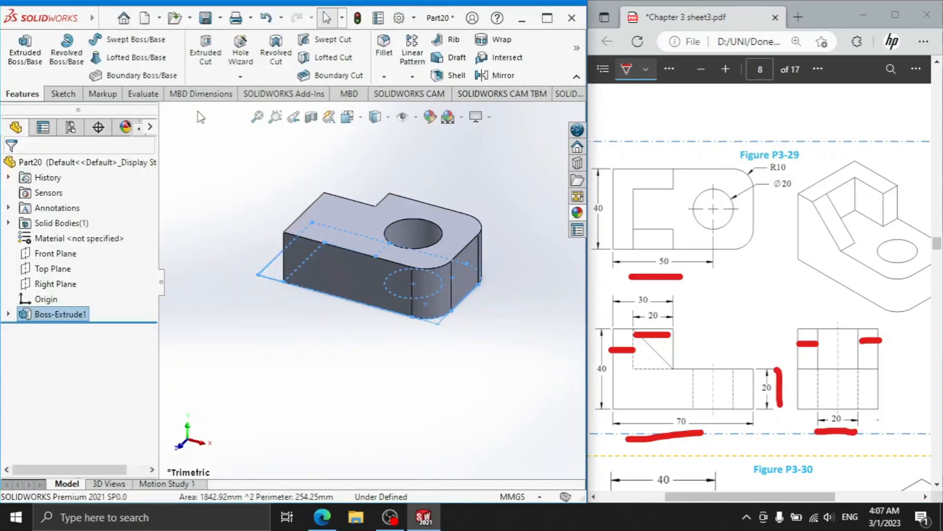
- Mark the 40 overall height on the drawing and extrude the L-shaped region of the base sketch 40 mm, merged with the base
click(24, 49)
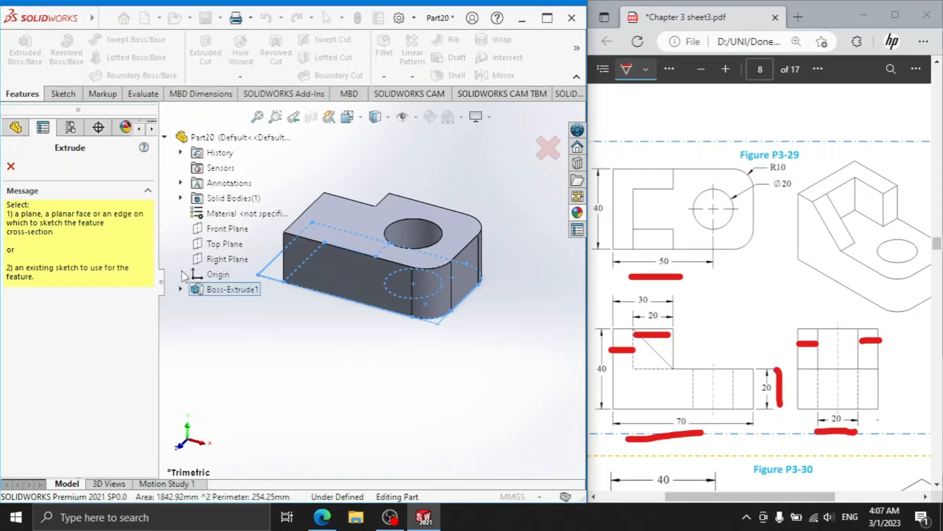
click(180, 290)
click(234, 305)
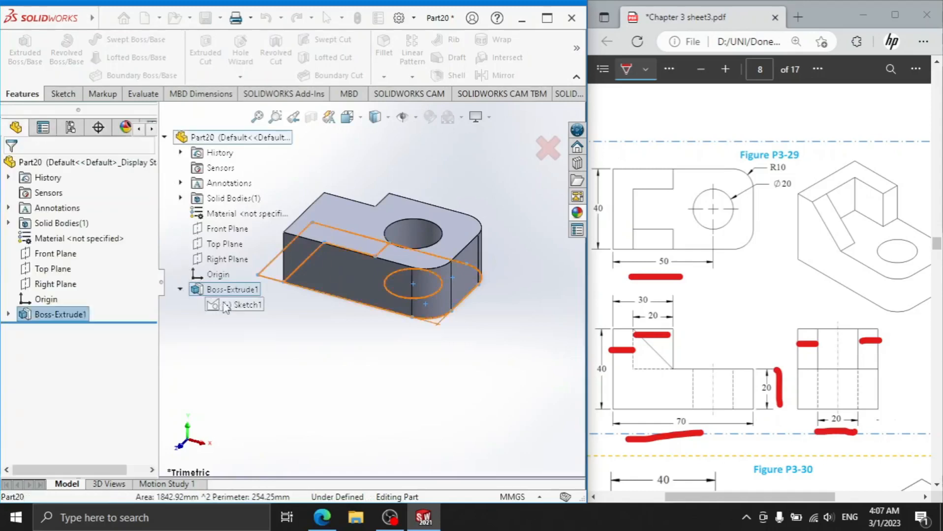
click(279, 276)
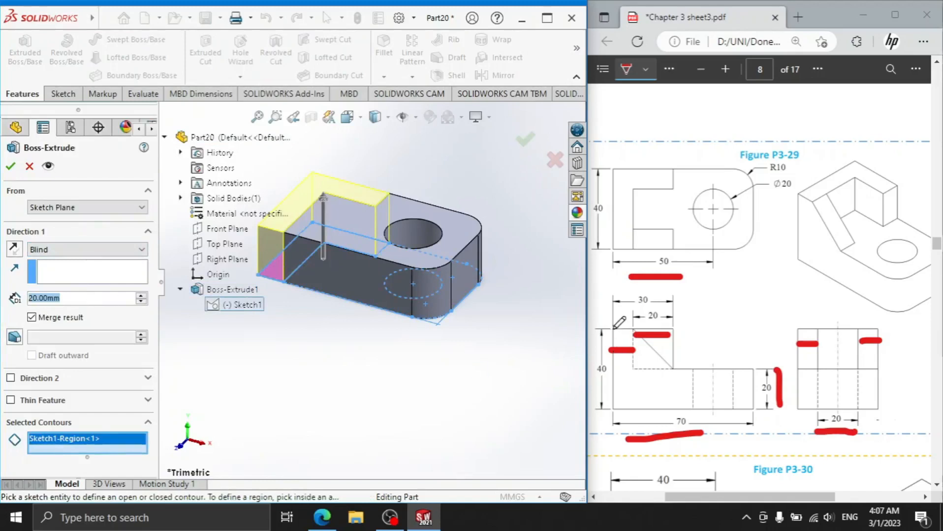
drag(614, 328, 620, 385)
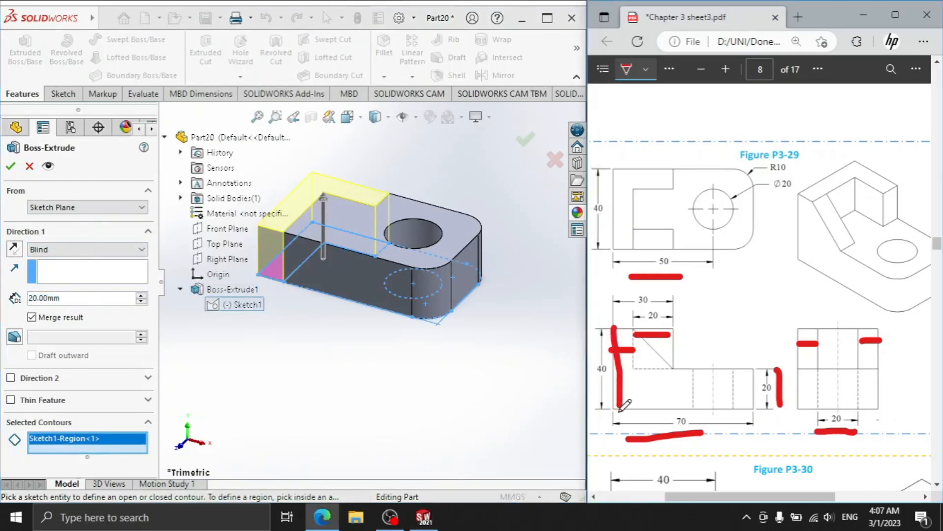
click(96, 298)
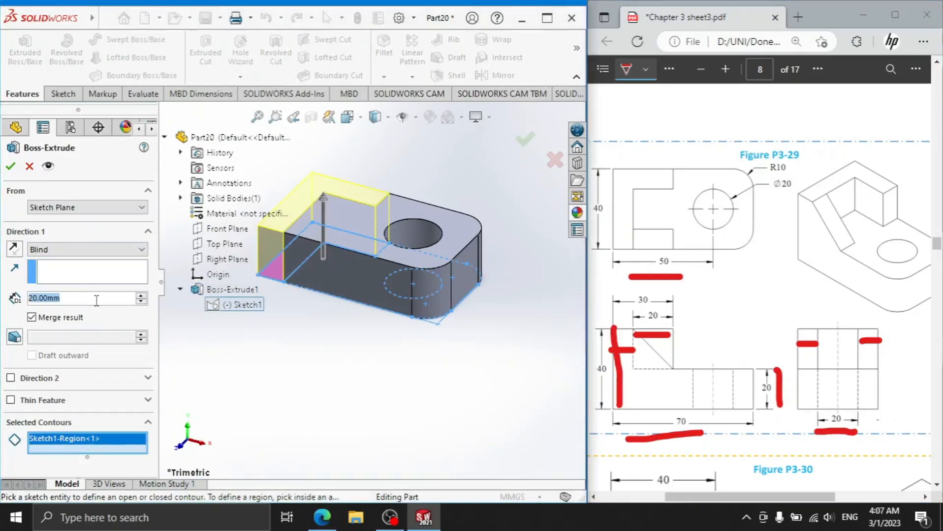
text(40)
key(Return)
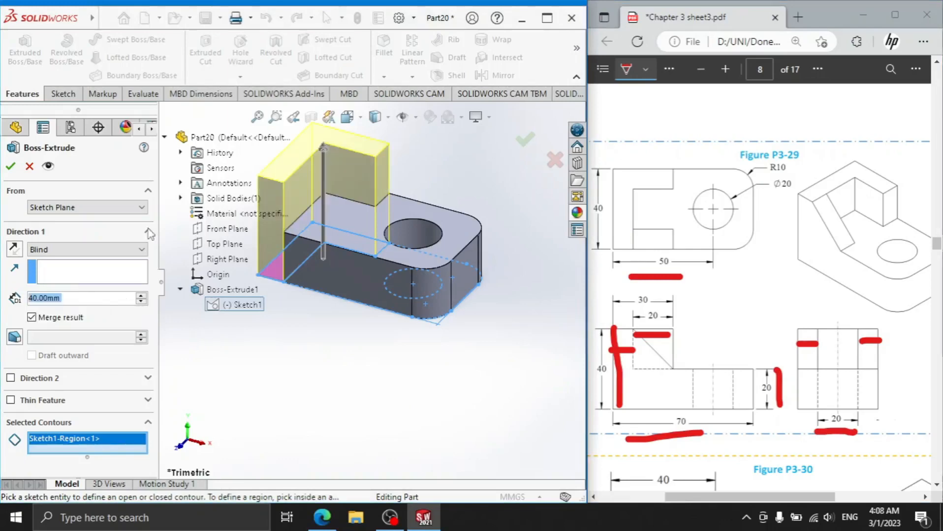
click(11, 167)
- On the part's front face, sketch a diagonal line from the upright's upper inner corner down to the end of the 20 mm arm's footprint
click(312, 255)
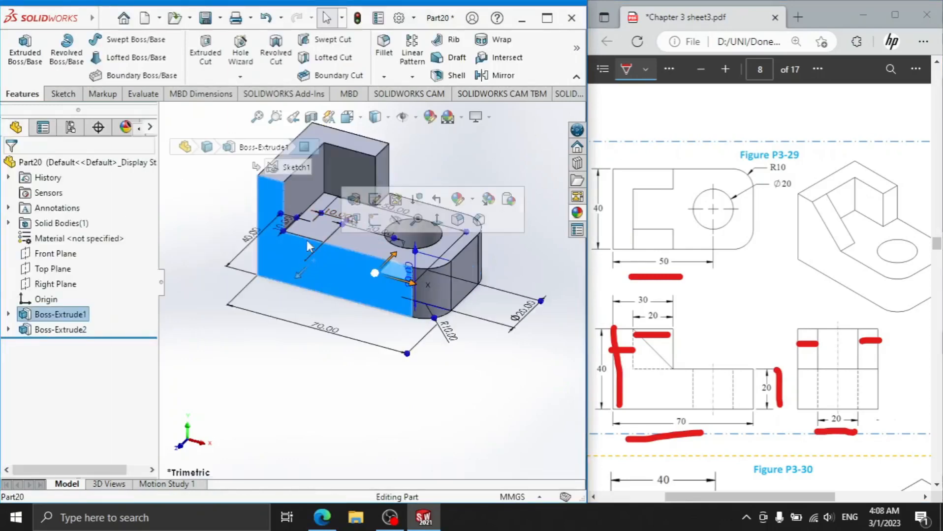
click(384, 224)
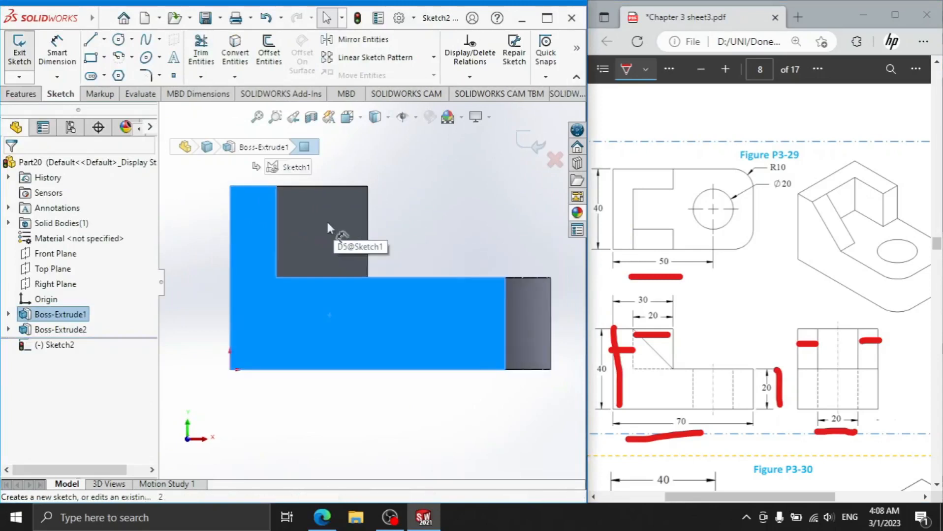
key(l)
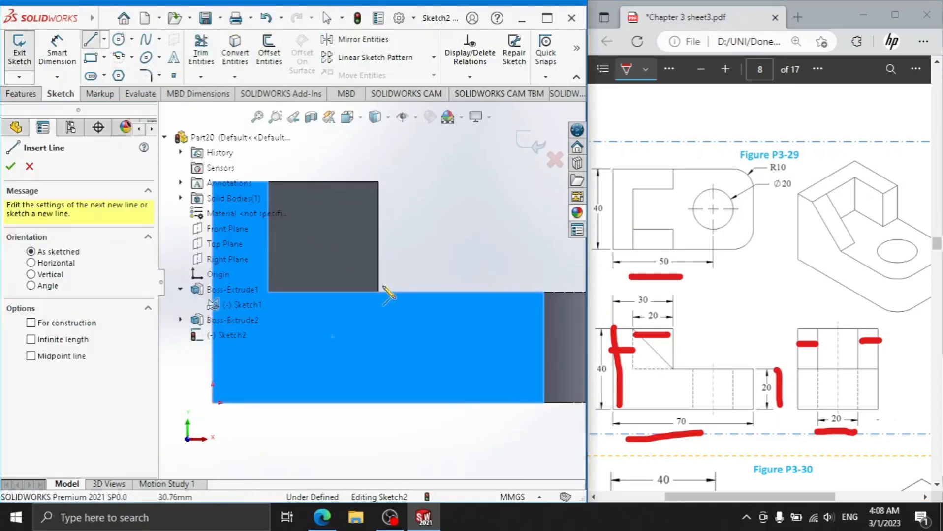
click(405, 293)
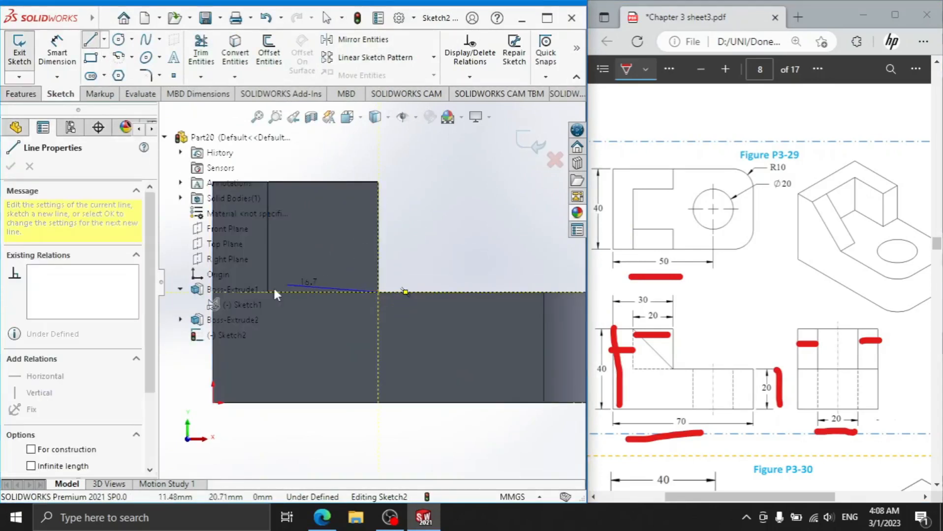
click(267, 183)
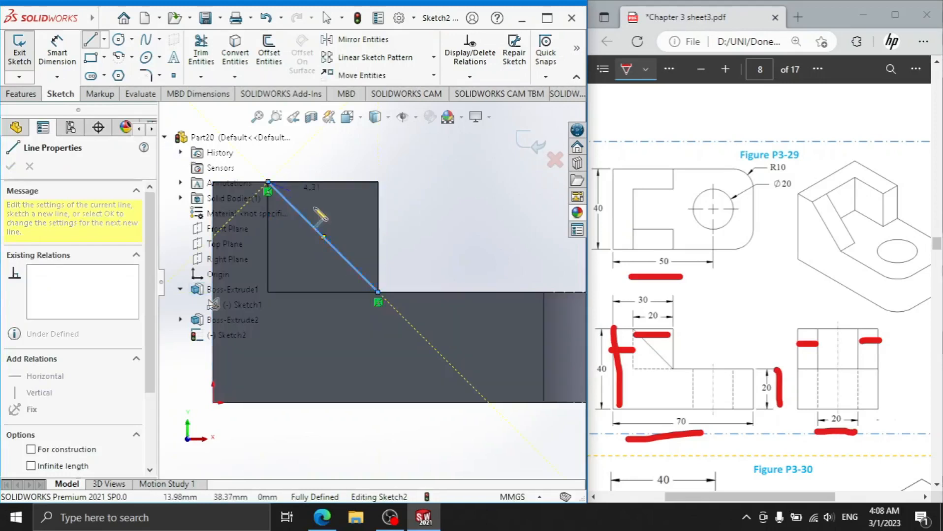
click(378, 292)
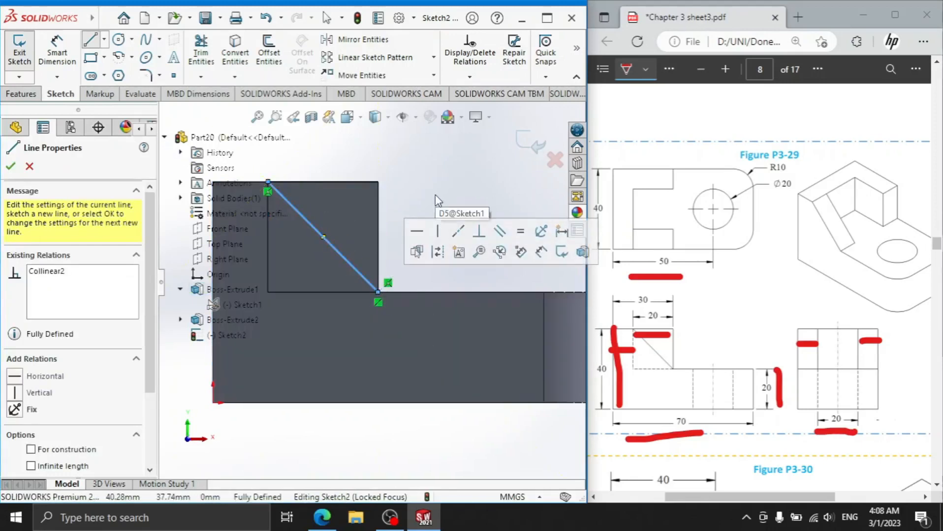
right_click(435, 195)
click(472, 206)
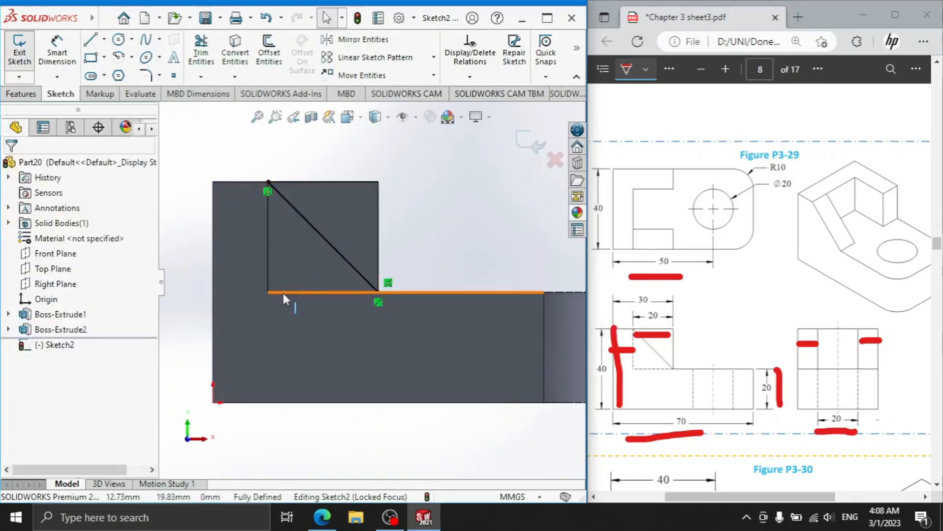
- Extrude the triangular region below the diagonal line 10 mm into the part, in the reversed direction
click(34, 93)
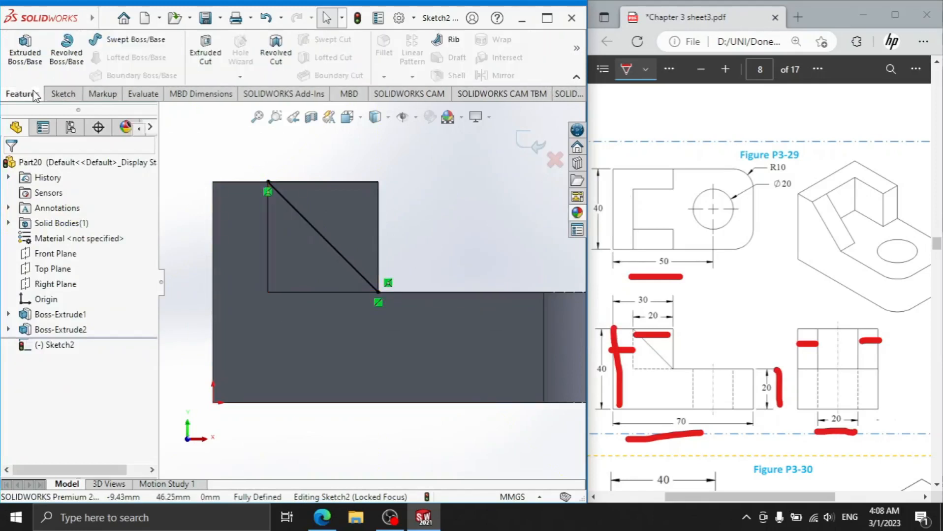
click(25, 53)
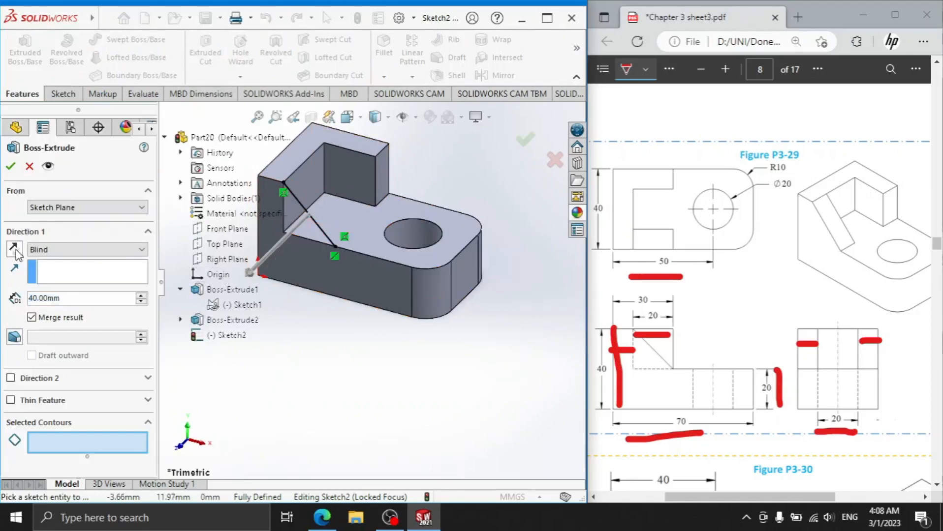
click(304, 230)
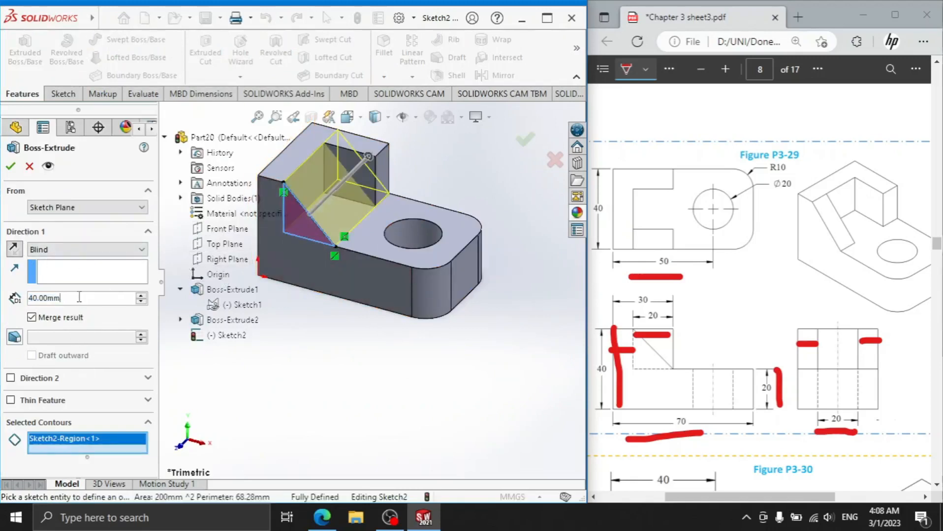
text(10)
key(Return)
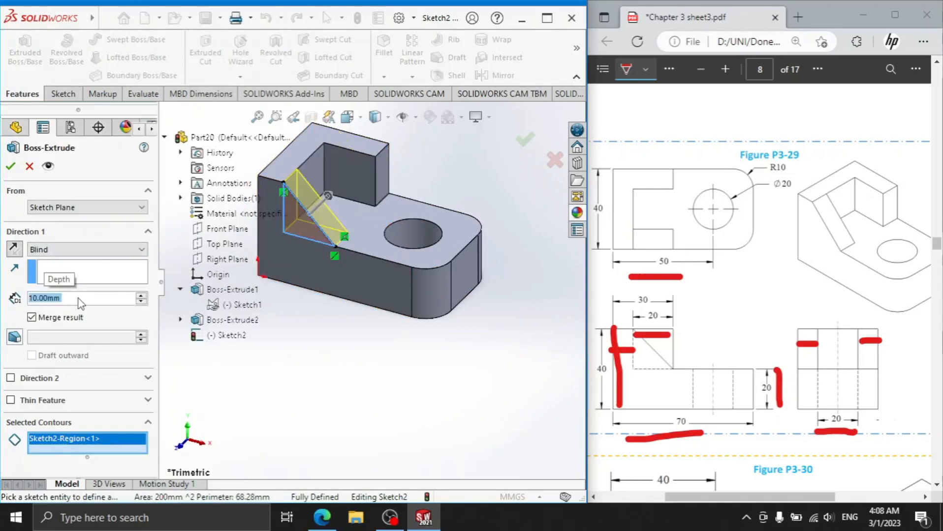
click(10, 166)
- In the new part, sketch a four-sided outline on the Top Plane from the origin, about 24 mm left, 35 mm top and 35 mm right, closed by a slanted edge
scroll(414, 235, up, 3)
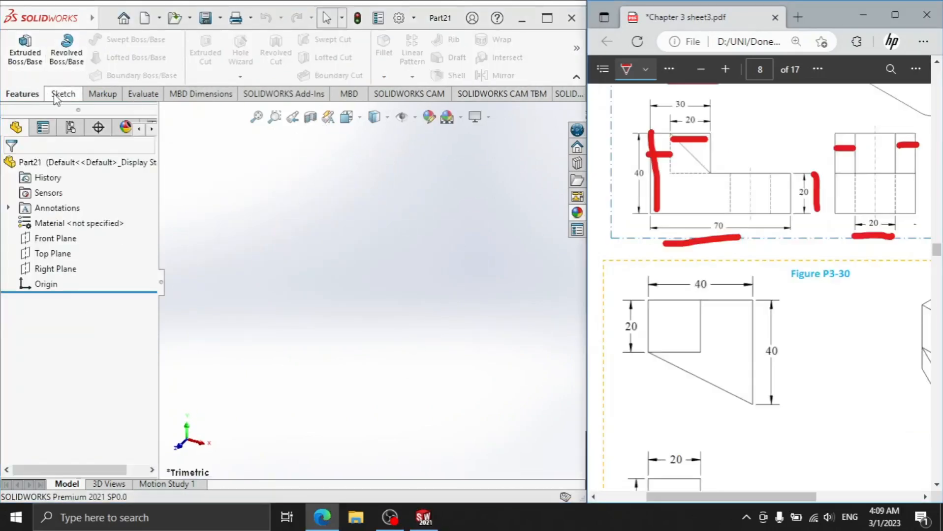
click(60, 93)
click(95, 44)
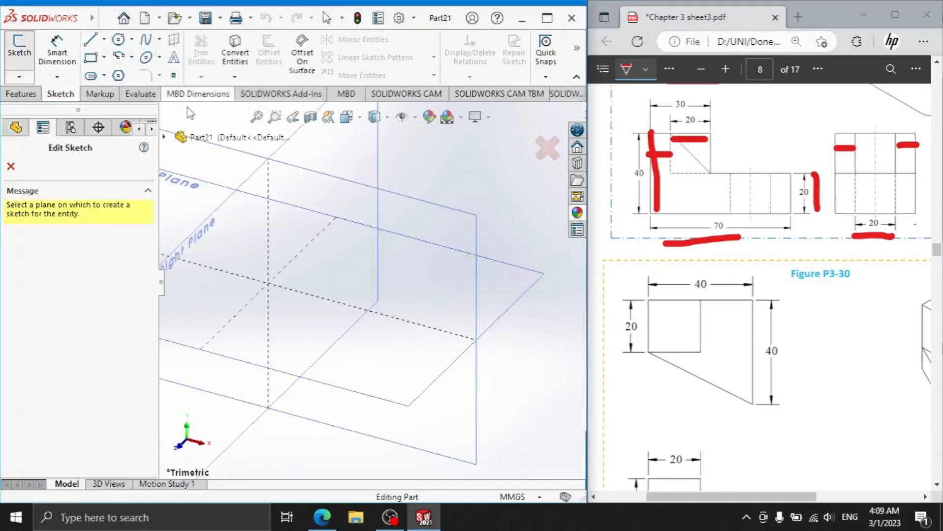
click(486, 298)
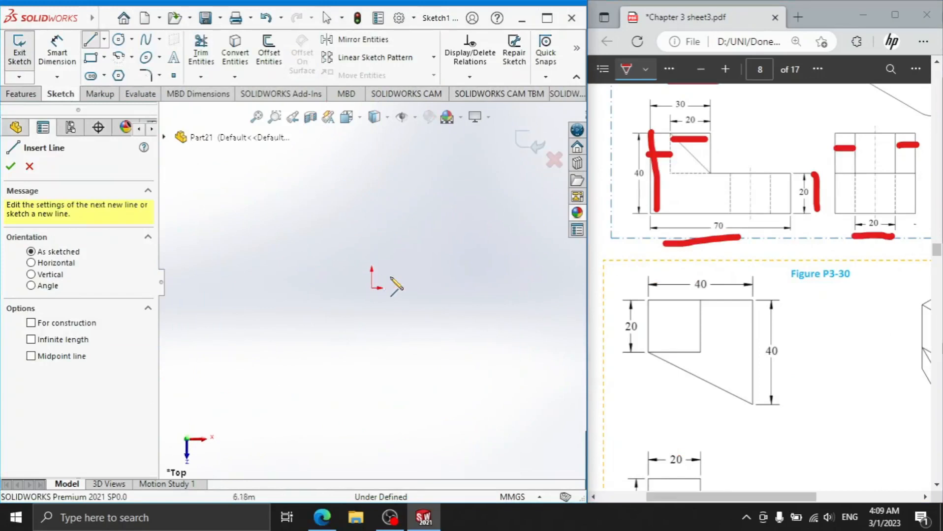
click(372, 288)
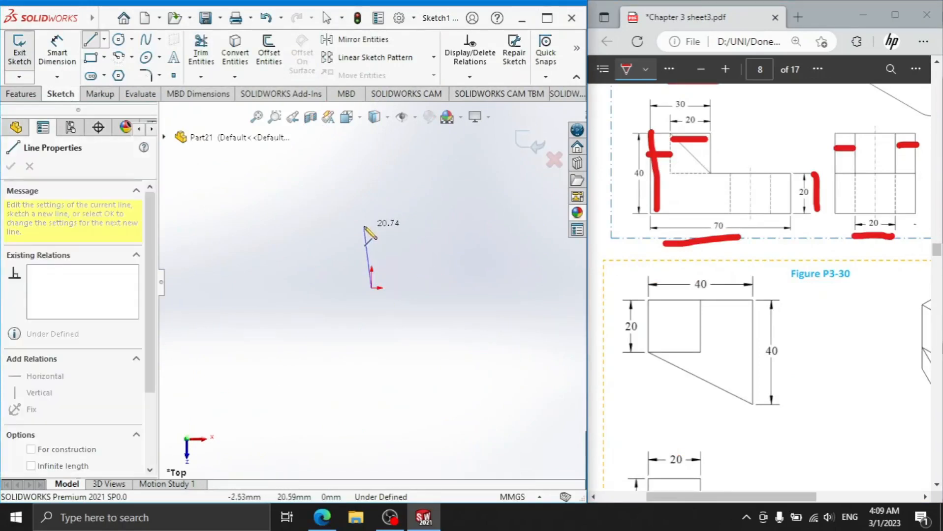
click(372, 216)
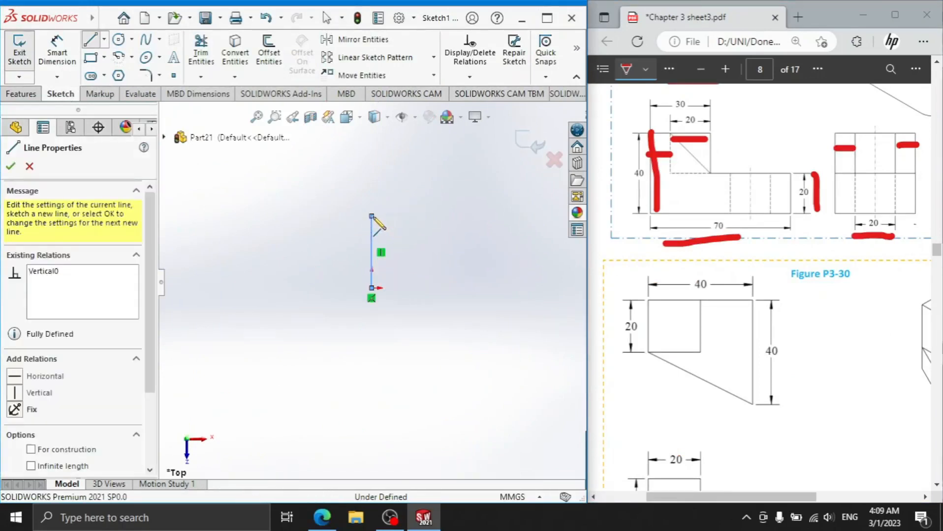
click(497, 216)
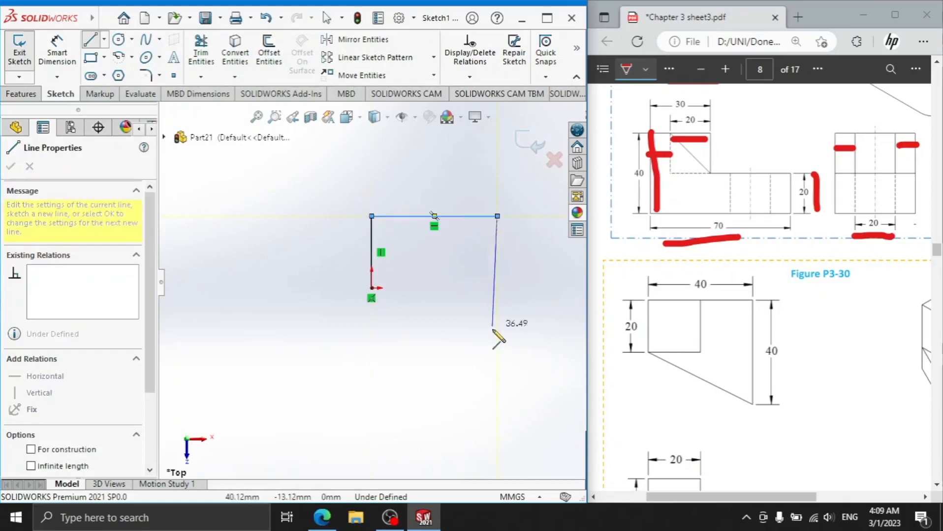
click(497, 340)
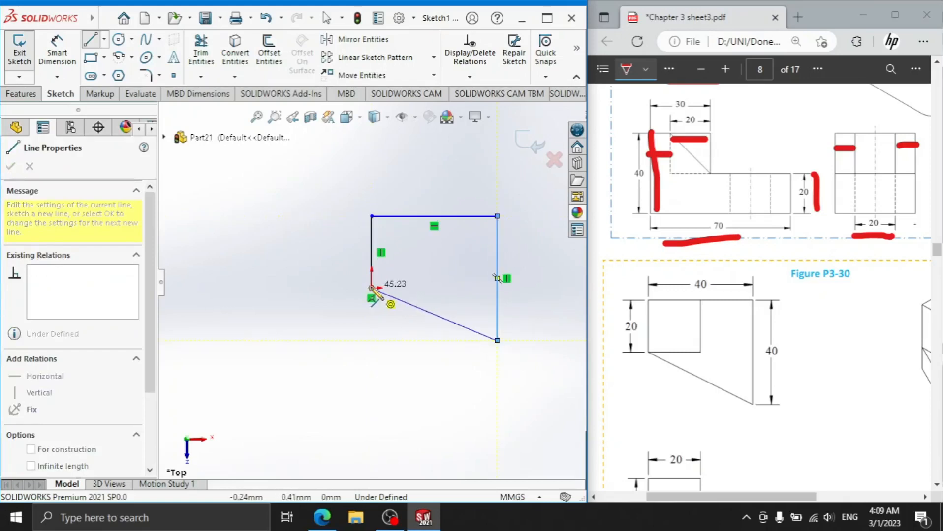
click(372, 288)
right_click(308, 237)
click(359, 249)
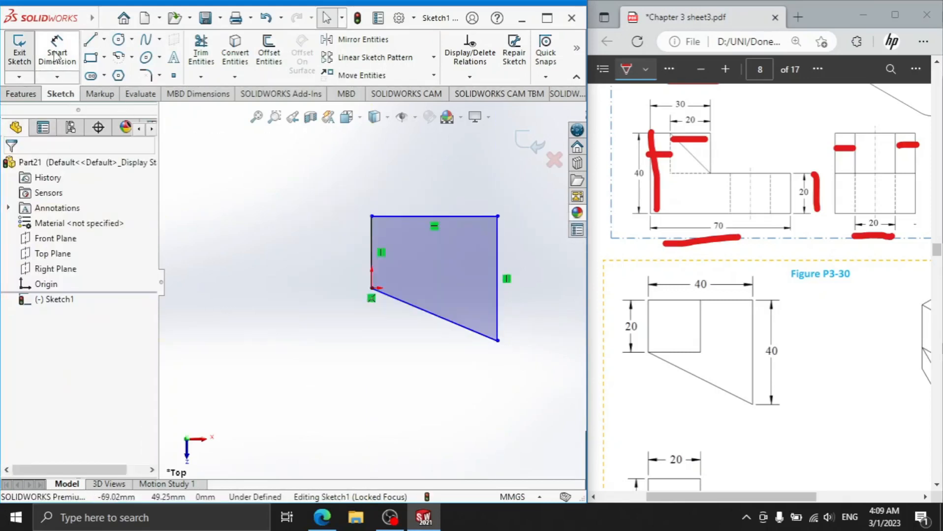
- Dimension the outline's left edge 20 mm, top edge 40 mm and right edge 40 mm
click(370, 252)
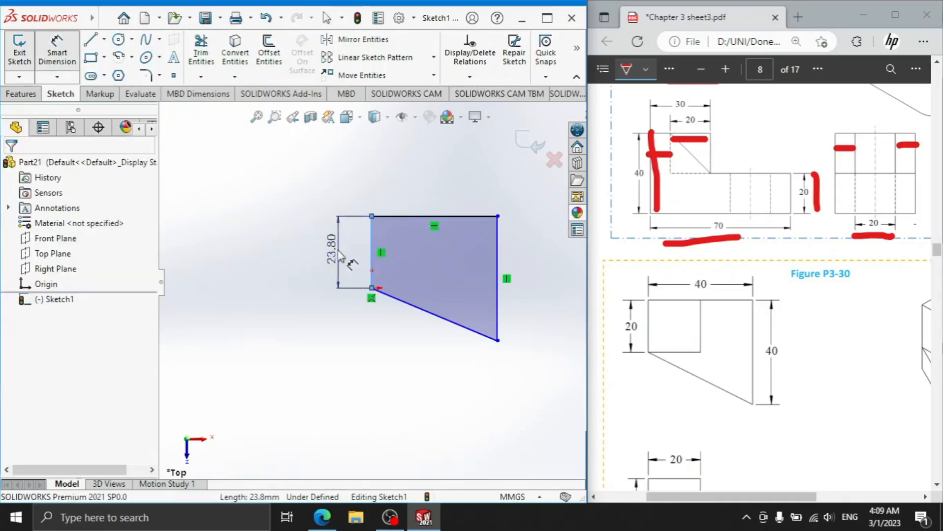
click(340, 260)
text(20)
key(Return)
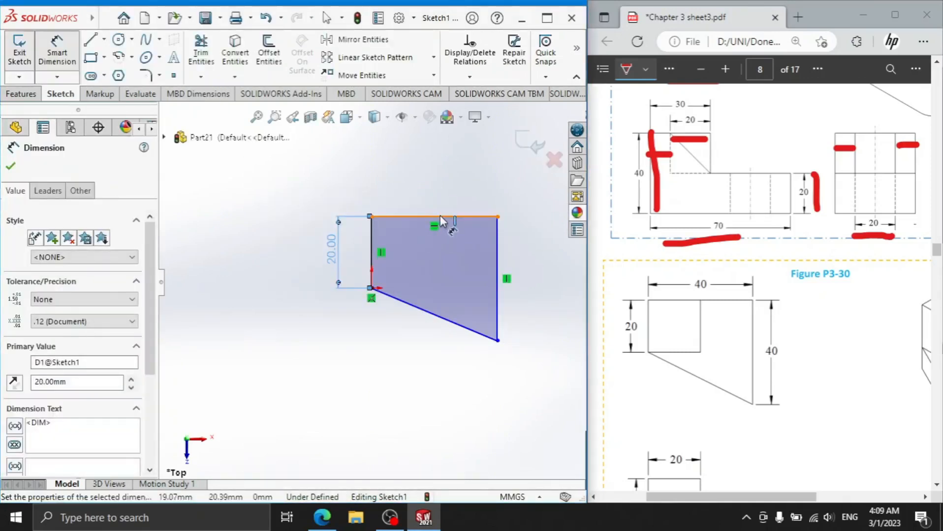
click(443, 217)
click(439, 185)
text(40)
key(Return)
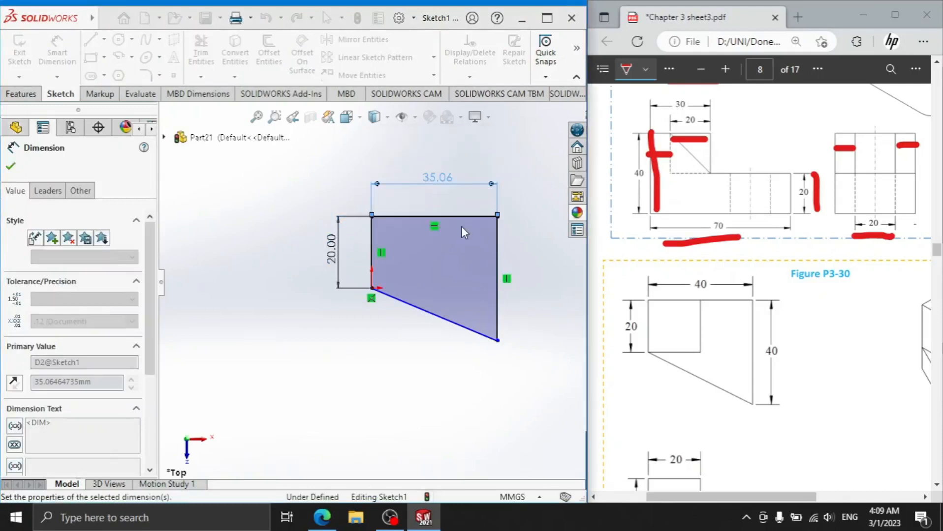
click(515, 257)
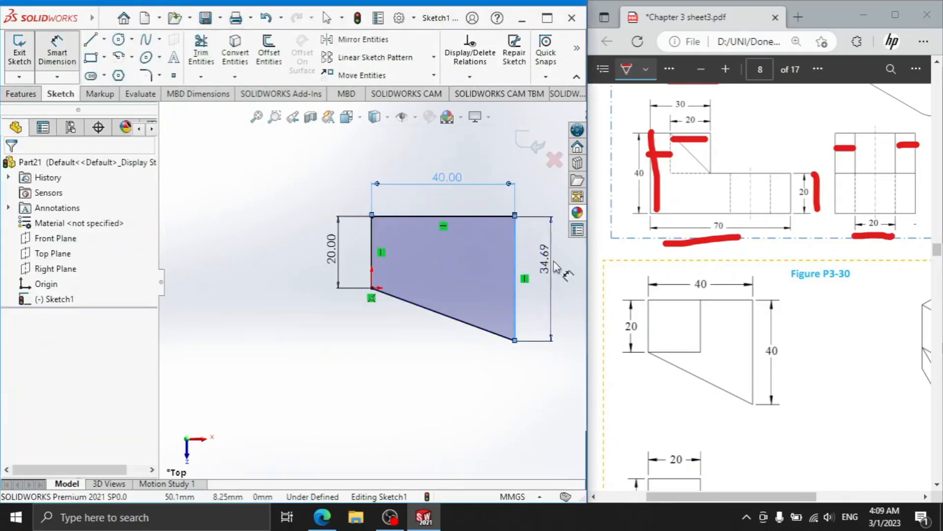
click(550, 266)
text(40)
key(Return)
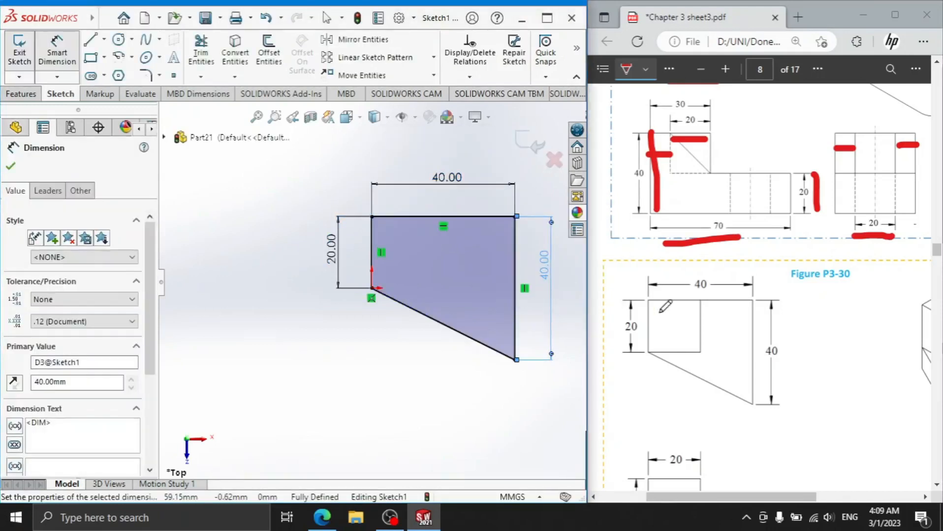
- Mark the raised block's 20 dimensions on Figure P3-30 and sketch a corner rectangle from the outline's upper-left corner down to the origin's level
scroll(689, 443, down, 3)
scroll(689, 443, left, 1)
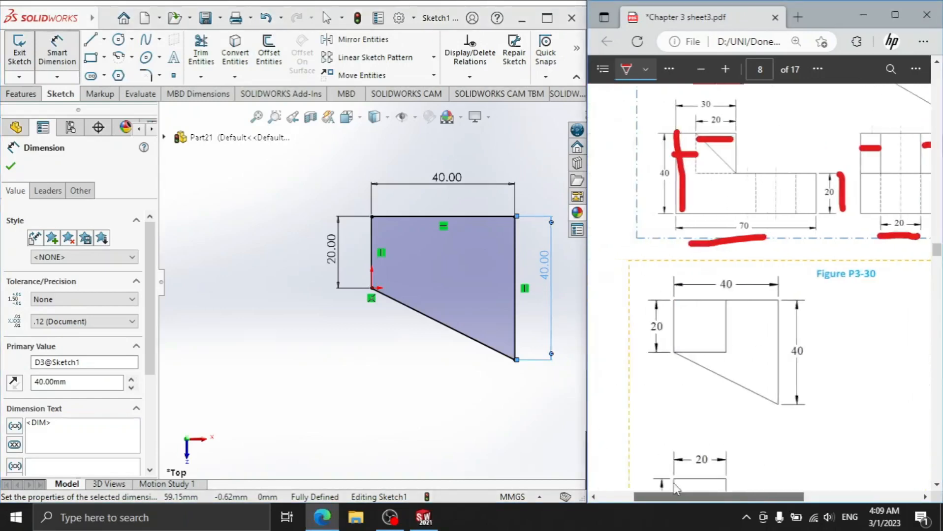
scroll(678, 402, down, 1)
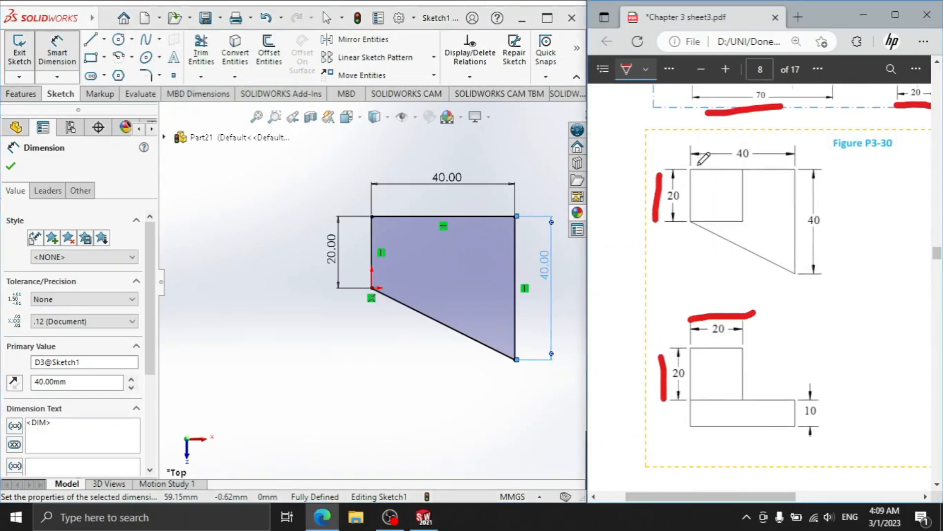
click(91, 57)
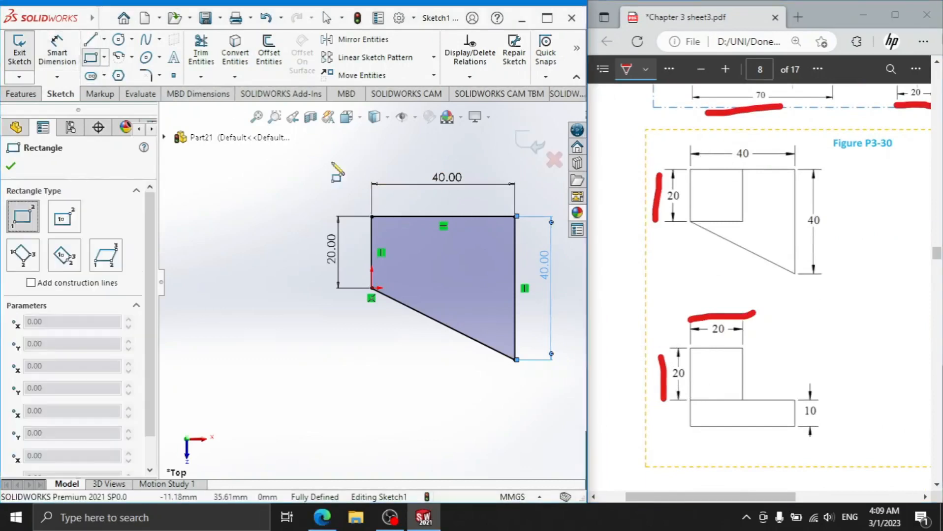
click(372, 216)
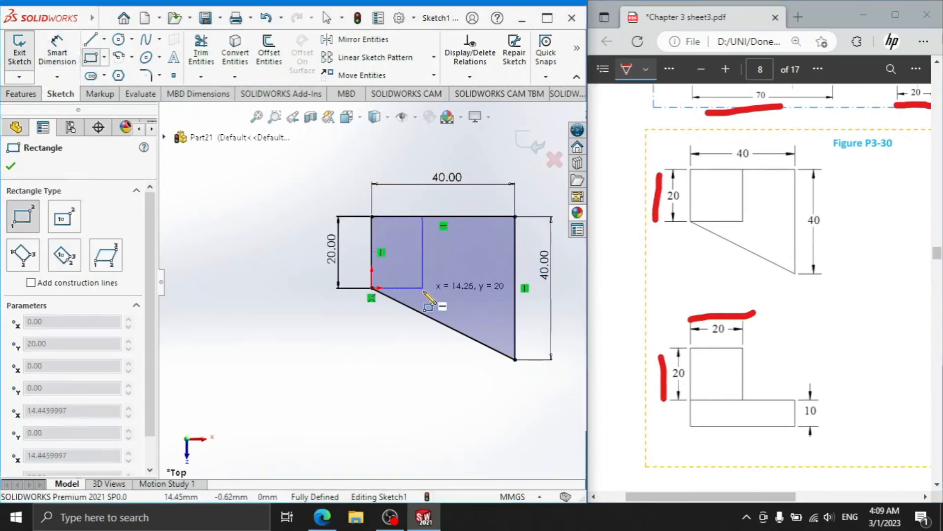
right_click(370, 330)
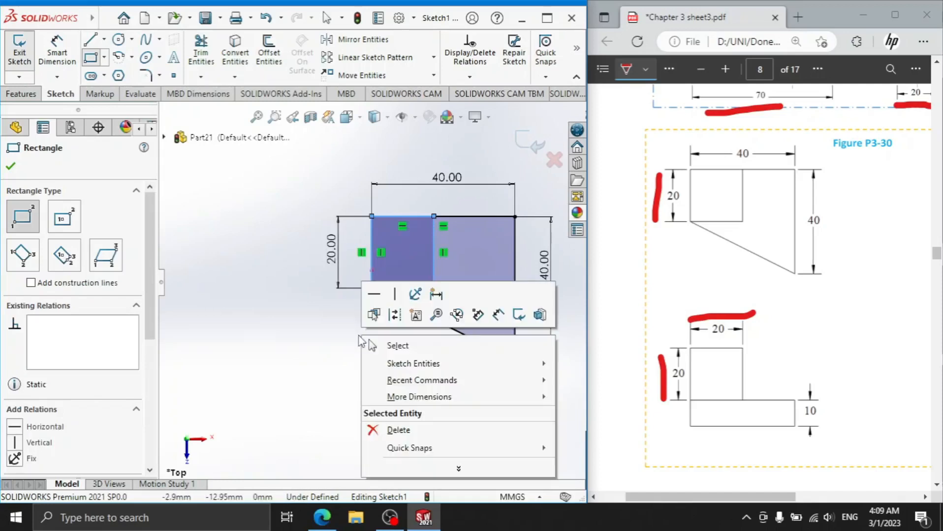
- Dimension the width of the inner rectangle in the outline's upper-left corner 20 mm
click(385, 345)
click(69, 59)
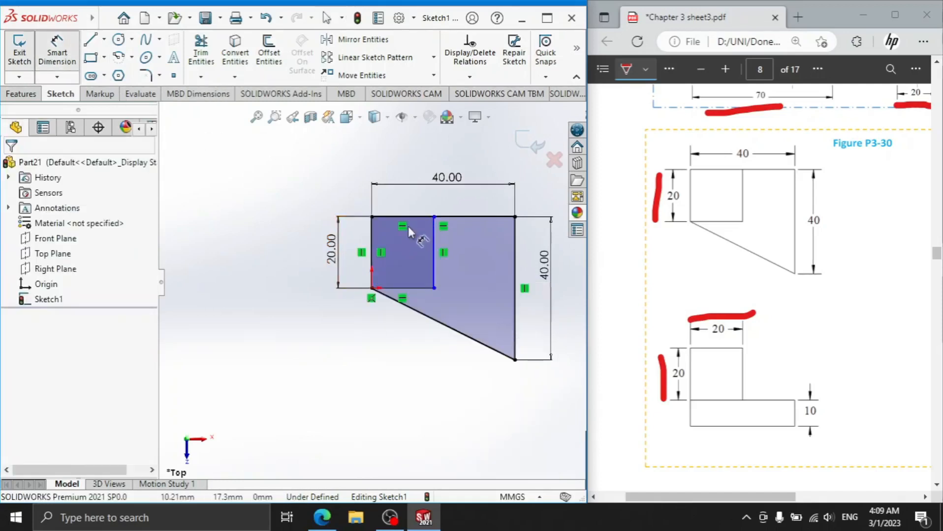
click(372, 251)
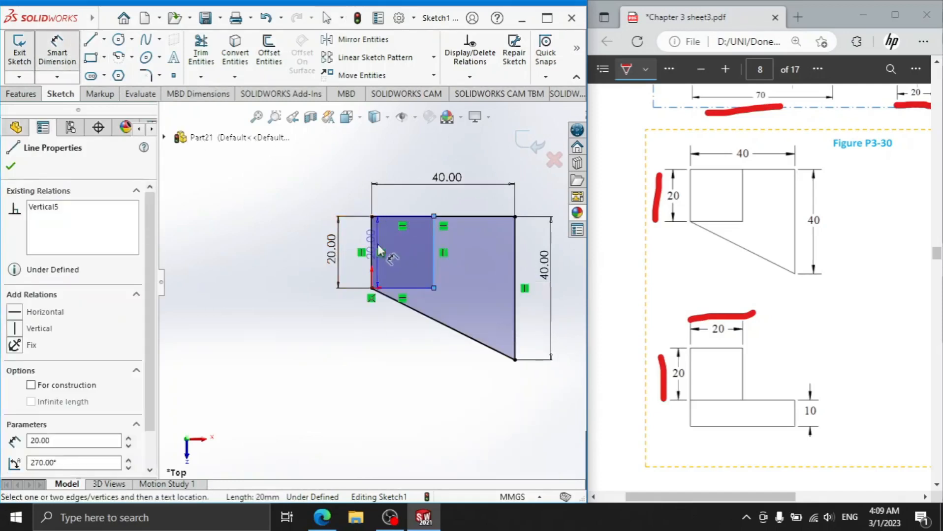
click(386, 165)
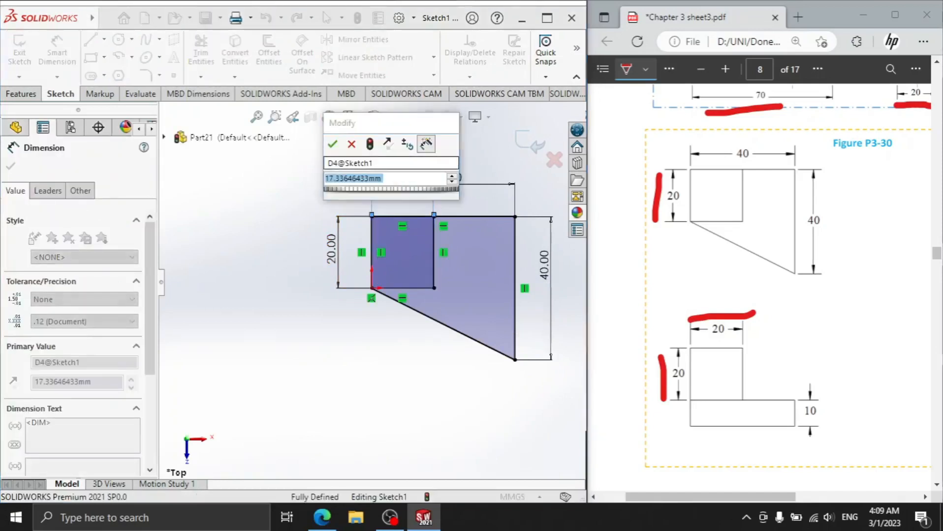
text(20)
key(Return)
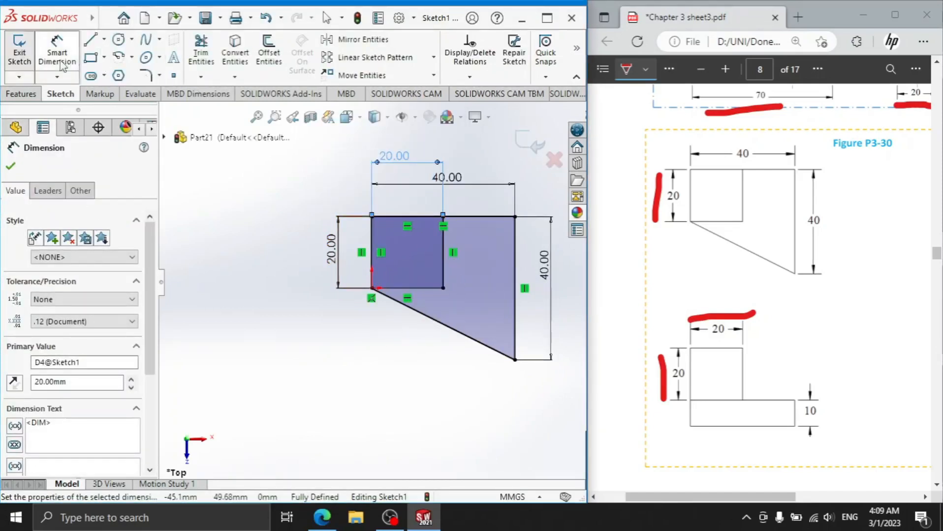
- Extrude the sketch region outside the inner square 10 mm upward as the base, marking the 10 thickness on Figure P3-30
click(32, 94)
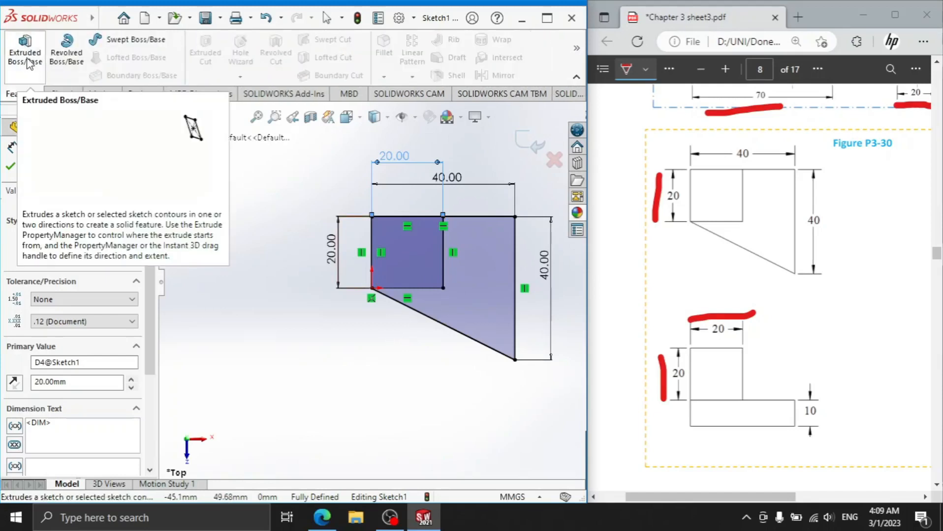
click(25, 49)
click(417, 319)
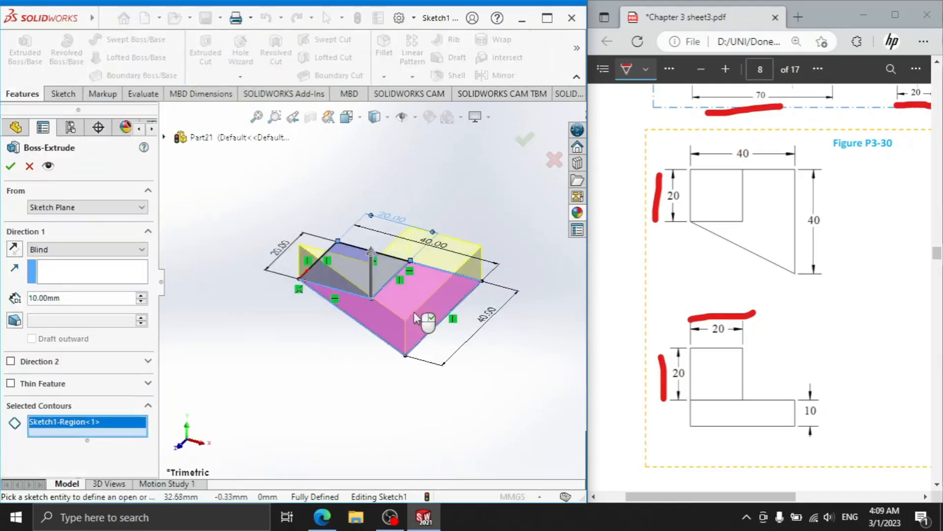
drag(828, 440, 828, 427)
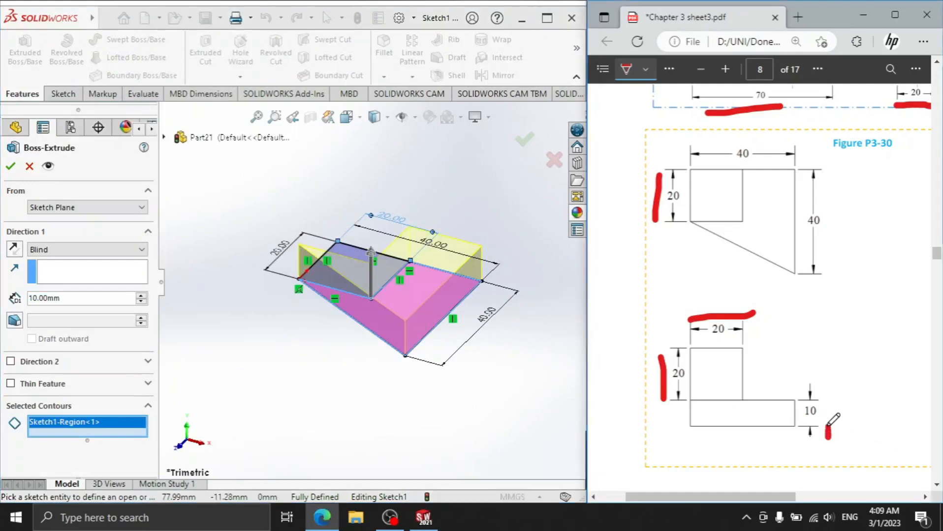
click(11, 167)
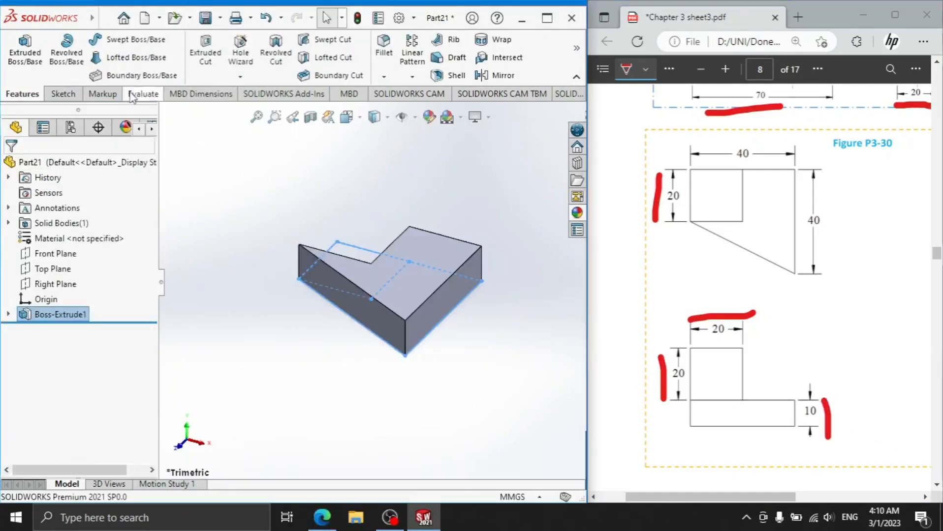
- Extrude the inner square region of the base's existing sketch to a depth of 10+20 mm, marking both heights on Figure P3-30
click(25, 52)
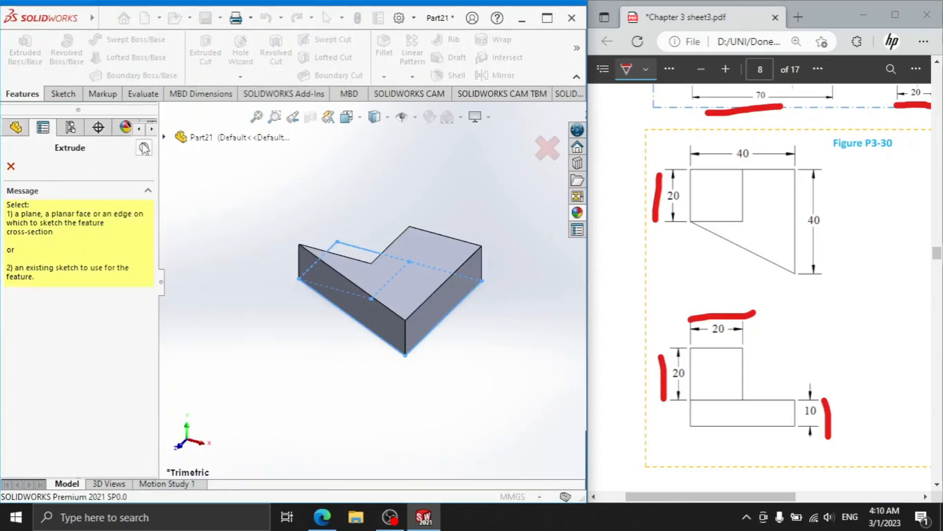
click(164, 137)
click(179, 289)
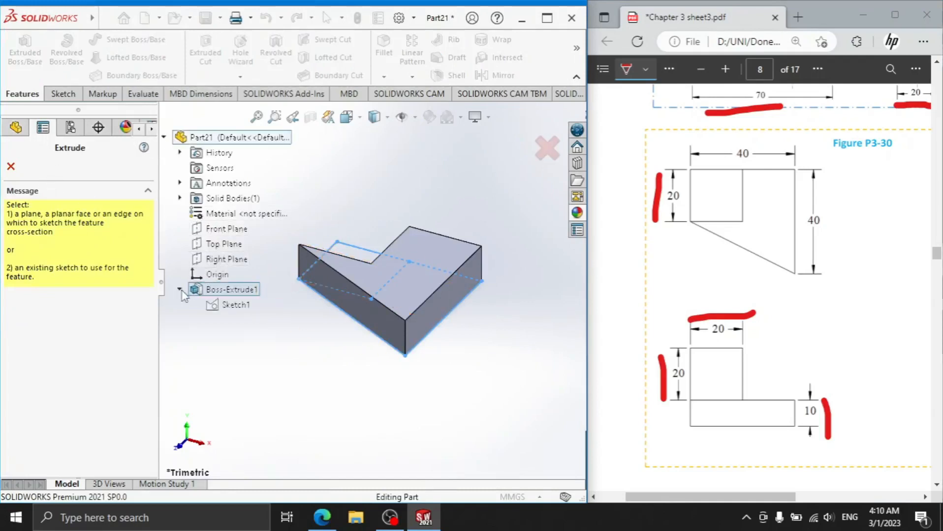
click(230, 305)
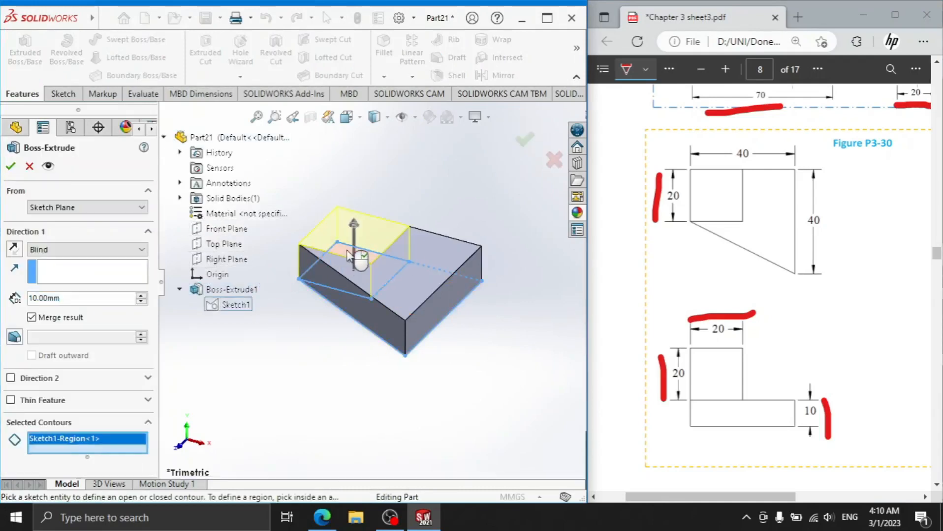
drag(679, 404, 679, 423)
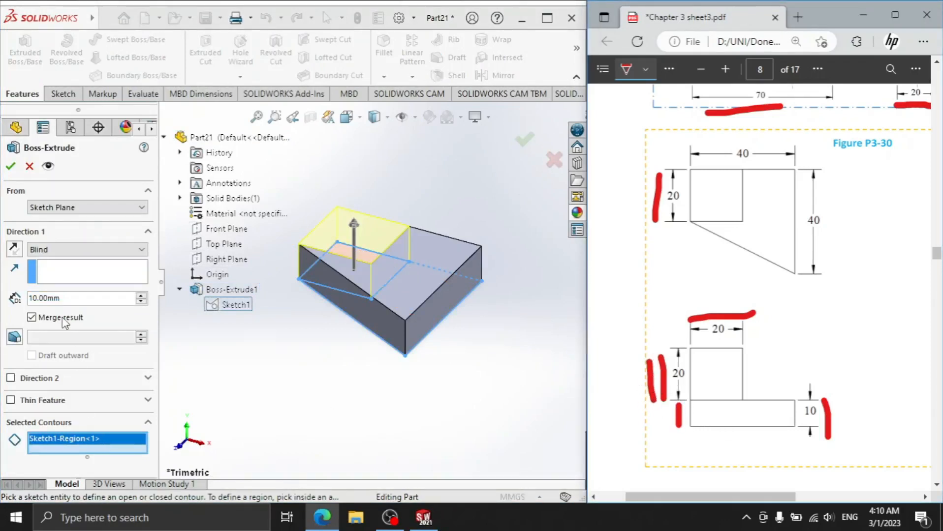
click(70, 298)
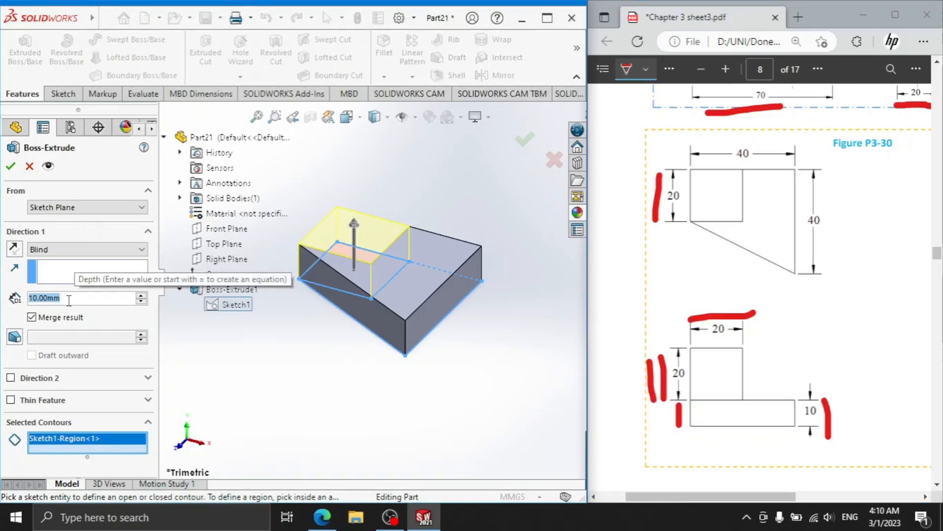
text(10+20)
key(Return)
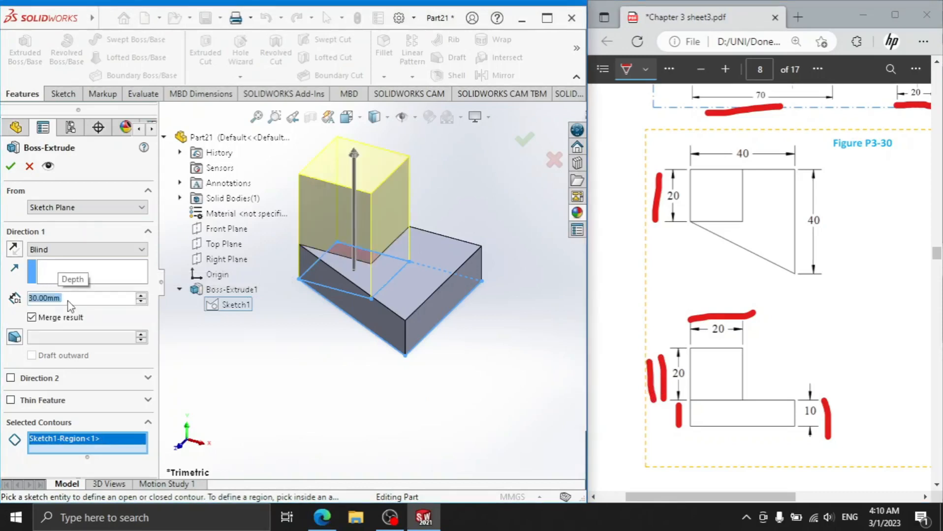
click(10, 167)
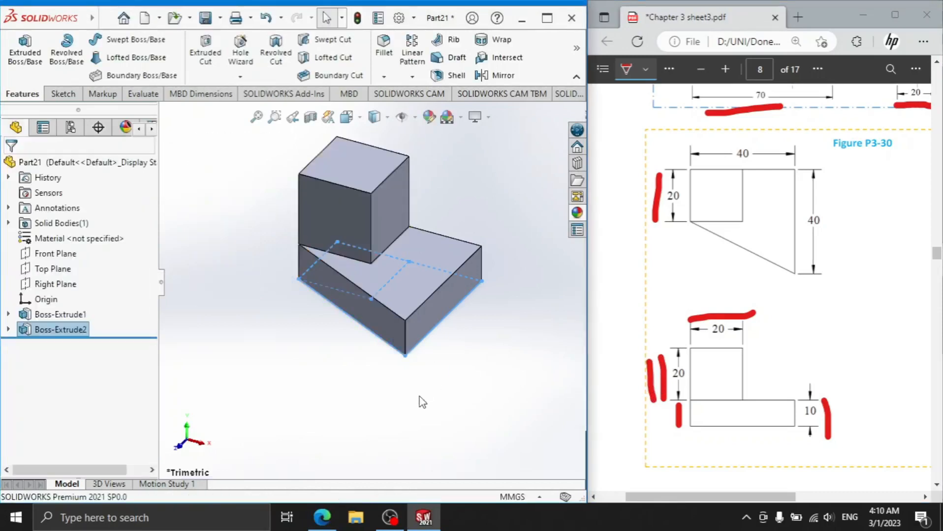
scroll(504, 343, up, 3)
scroll(403, 296, down, 2)
scroll(401, 291, down, 1)
scroll(382, 287, up, 2)
scroll(276, 237, down, 3)
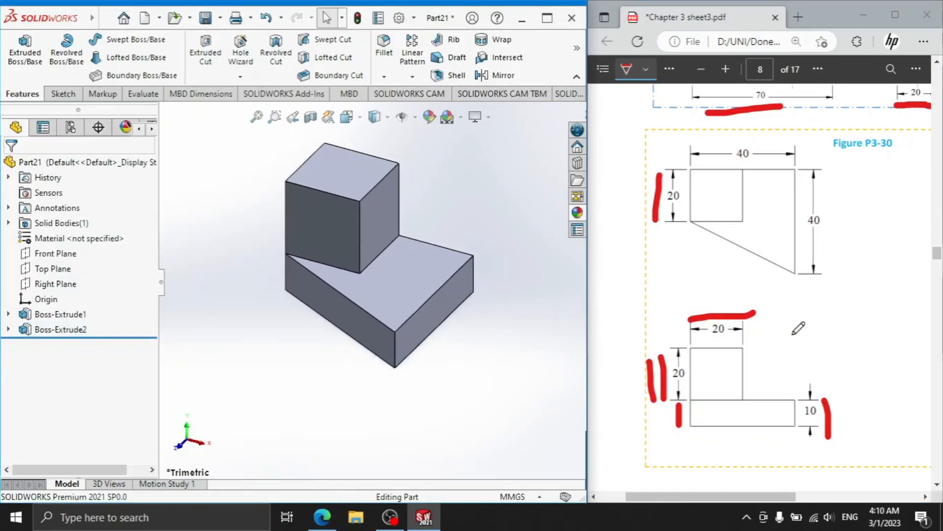
drag(770, 497, 881, 494)
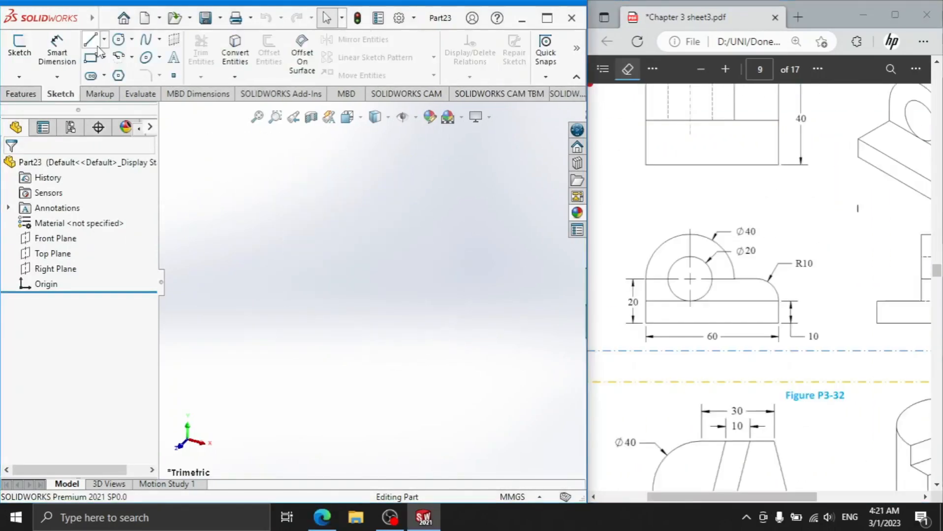
- In the new part, sketch a corner rectangle on the Front Plane from the origin, about 83 mm wide and 17 mm high
click(88, 49)
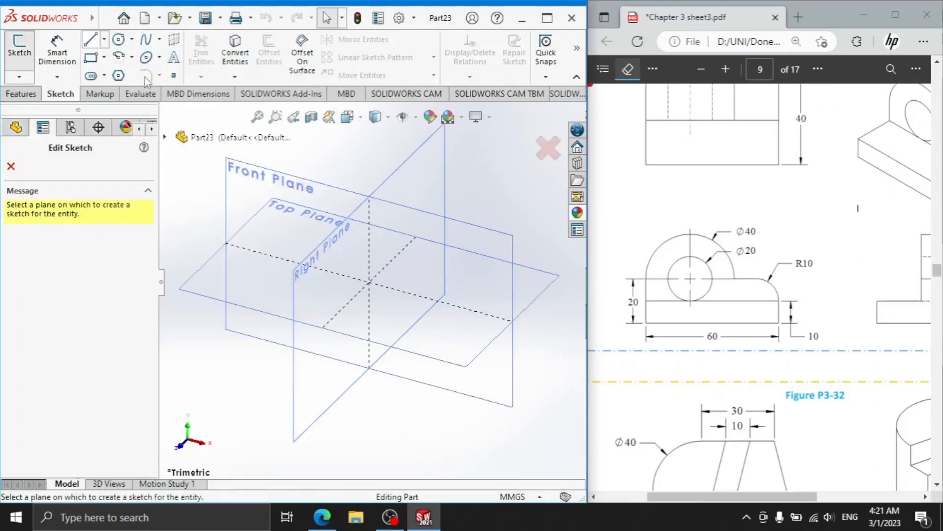
click(261, 202)
click(91, 58)
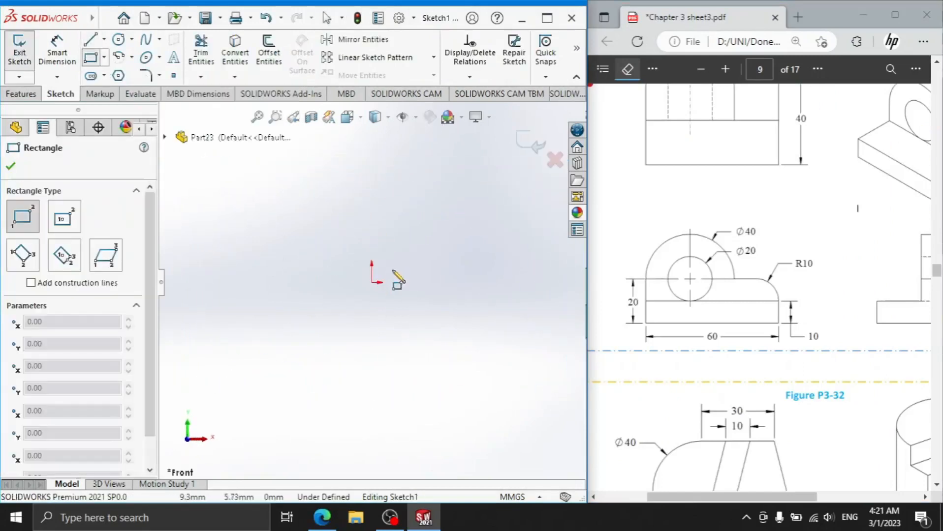
click(371, 283)
click(556, 244)
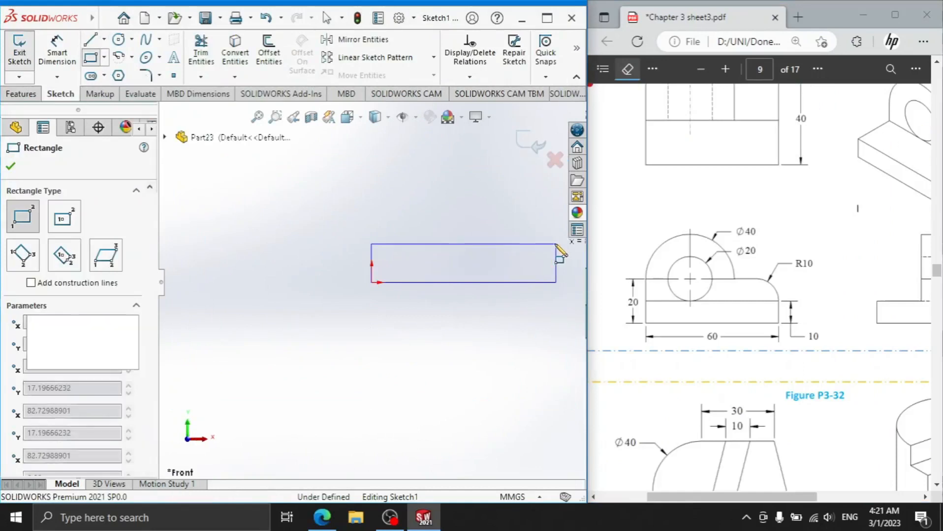
right_click(426, 177)
click(451, 189)
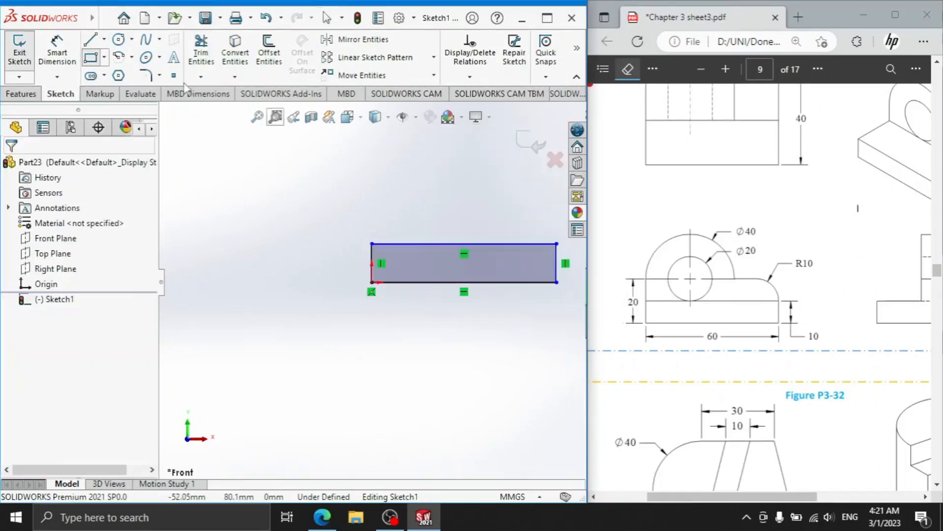
- Sketch a horizontal centerline above the rectangle, spanning its full width between the left and right edges
click(104, 40)
click(123, 73)
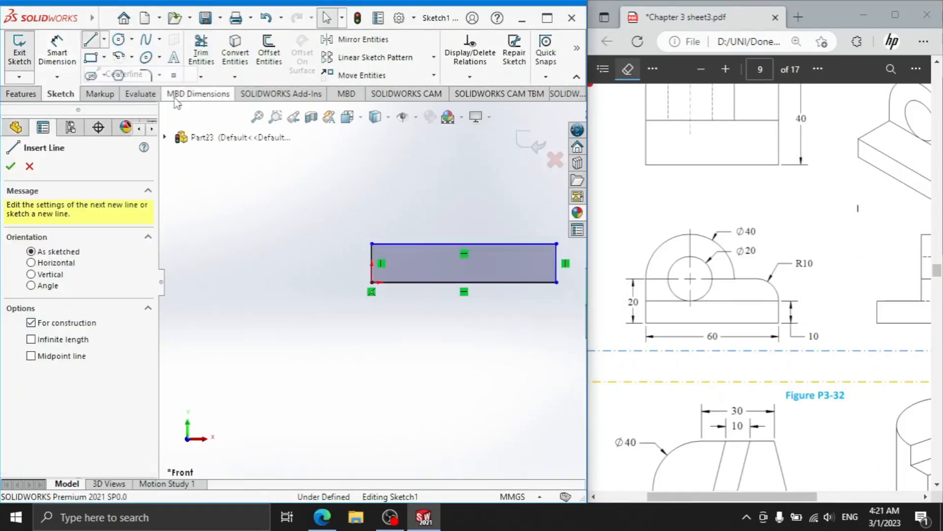
click(371, 207)
click(557, 207)
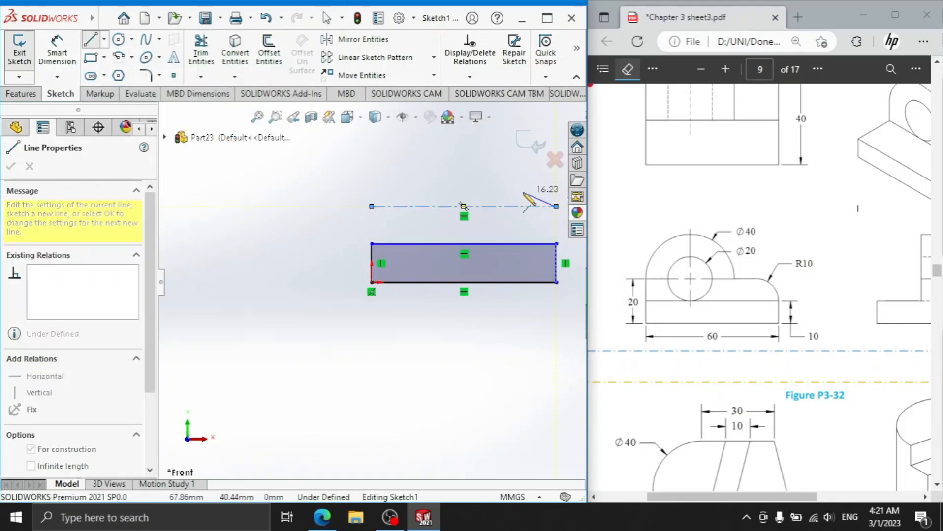
right_click(523, 138)
click(549, 203)
- Dimension the rectangle's height 10 mm and its width 60 mm
click(57, 47)
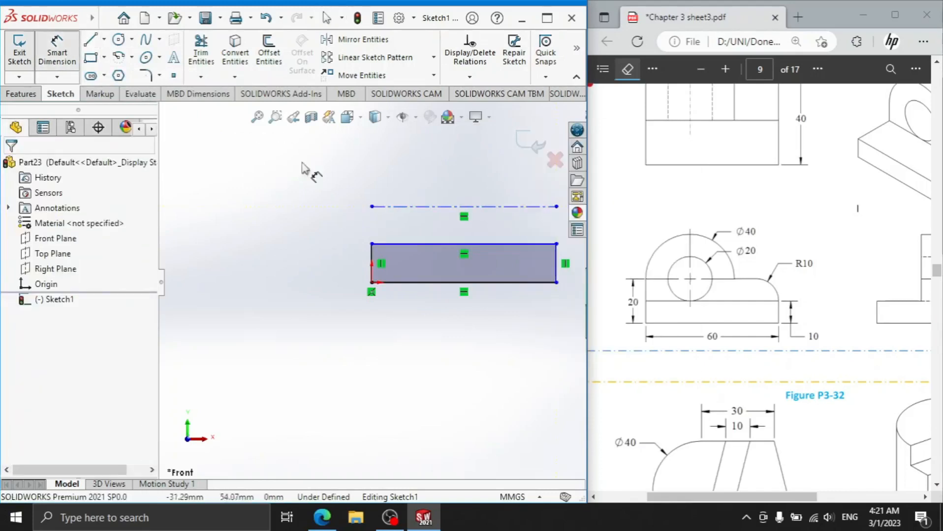
click(375, 269)
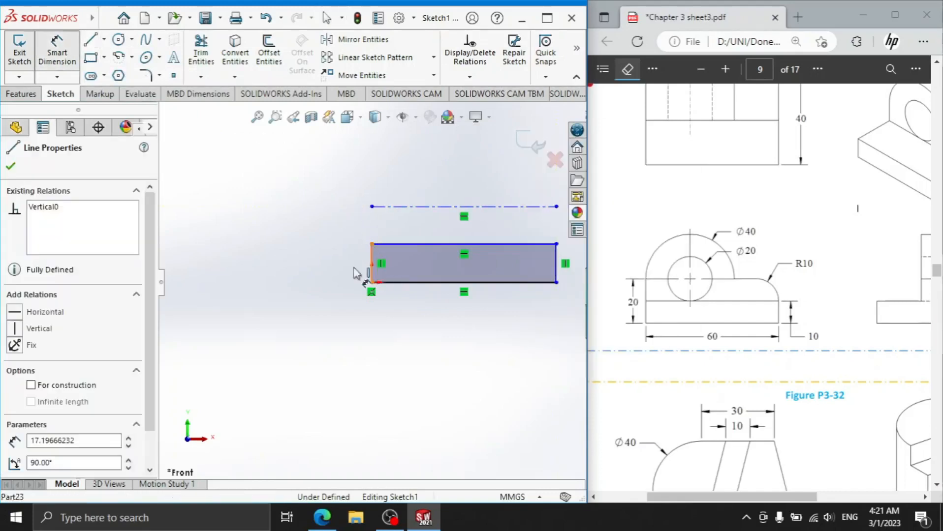
click(317, 260)
text(10)
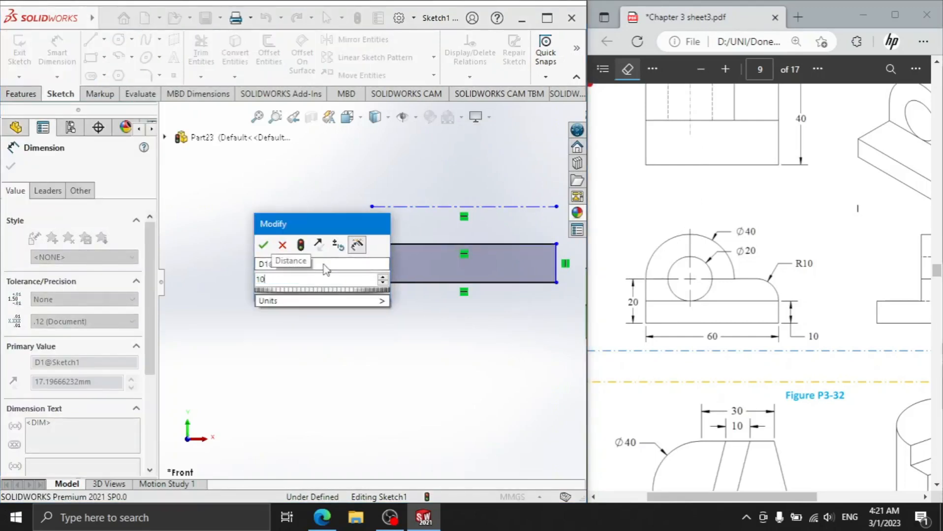
key(Return)
click(452, 284)
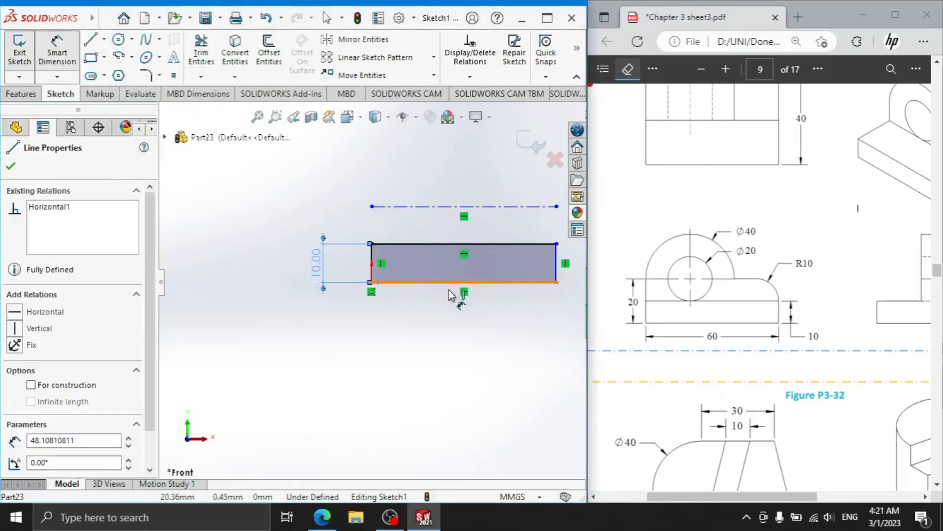
click(465, 355)
text(60)
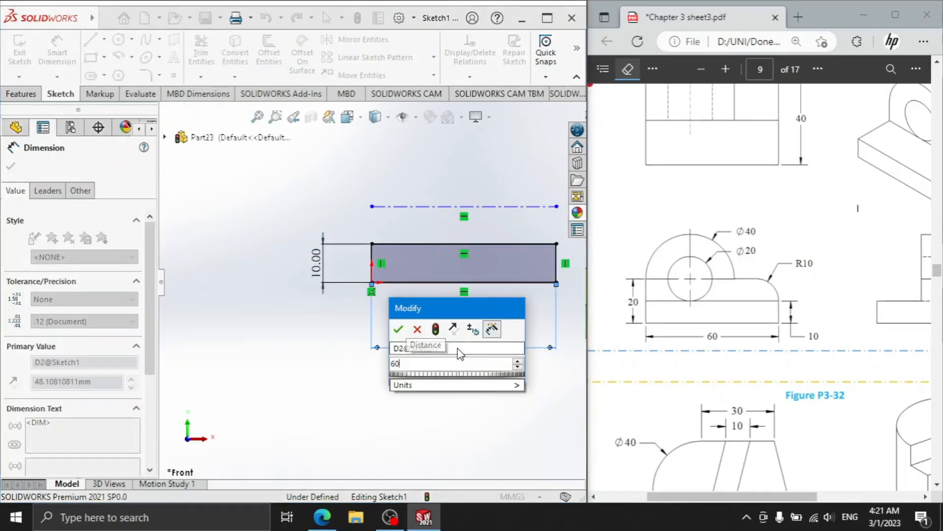
key(Return)
- Dimension the distance between the centerline and the rectangle's top edge 10 mm
scroll(393, 246, down, 4)
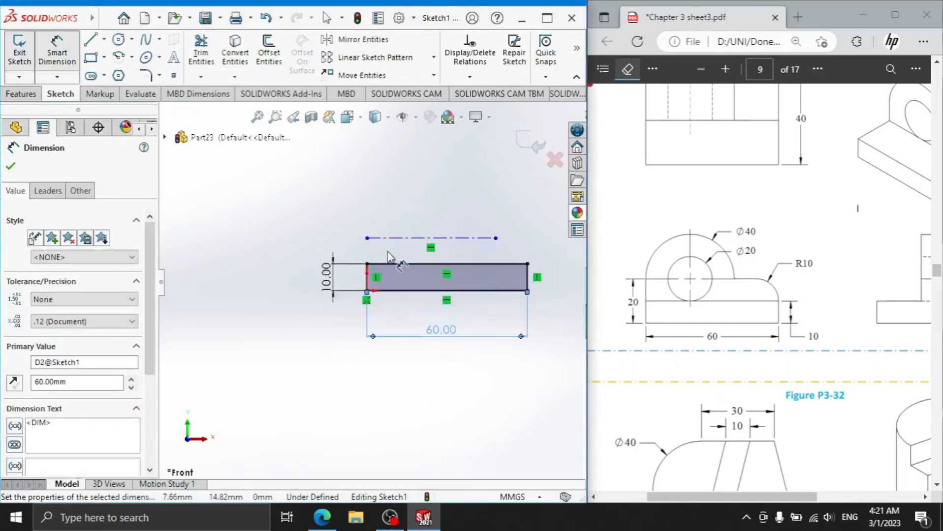
click(119, 41)
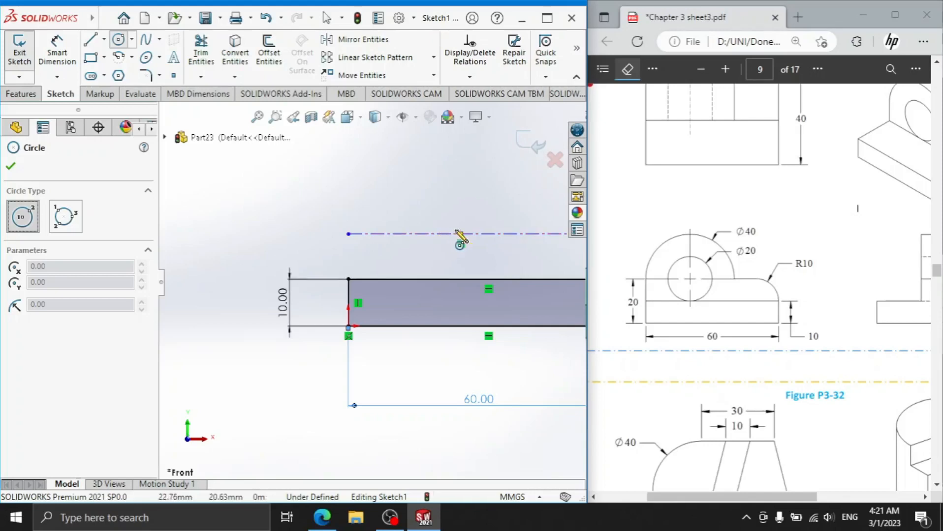
key(Escape)
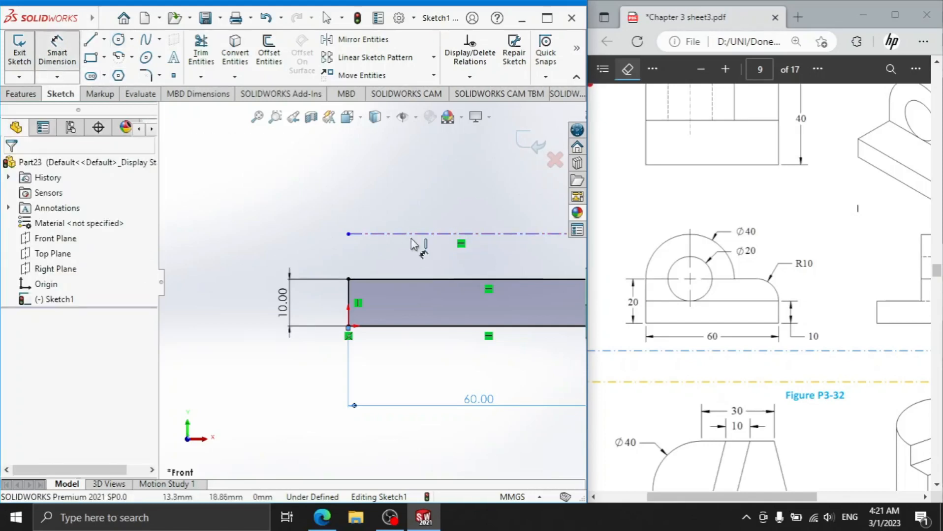
click(412, 234)
click(404, 279)
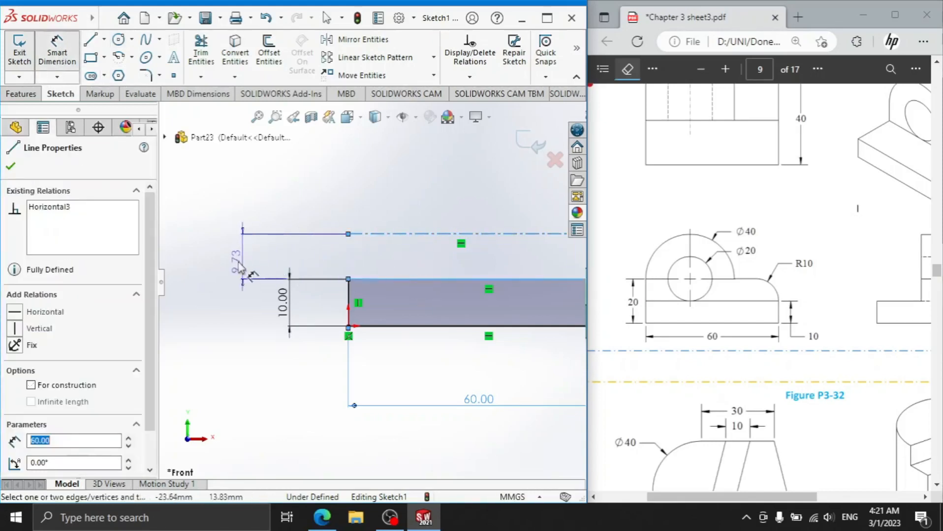
click(232, 265)
text(10)
key(Return)
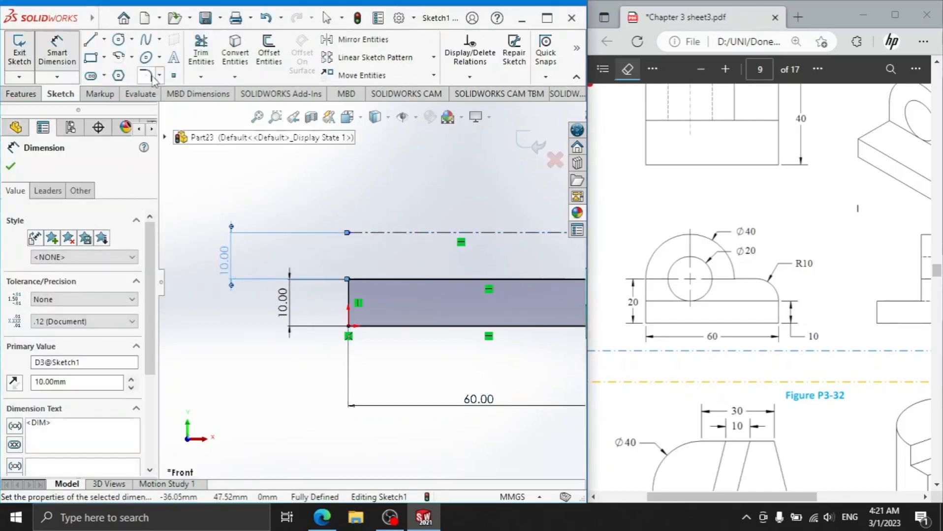
- Sketch a circle of about 24 mm radius centred on the centerline's midpoint and passing through its left end
click(118, 40)
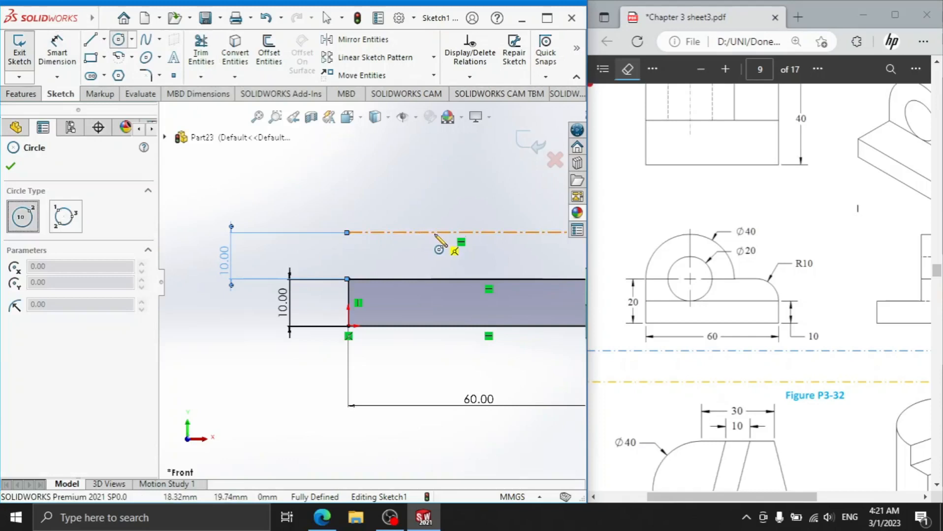
click(460, 233)
click(349, 233)
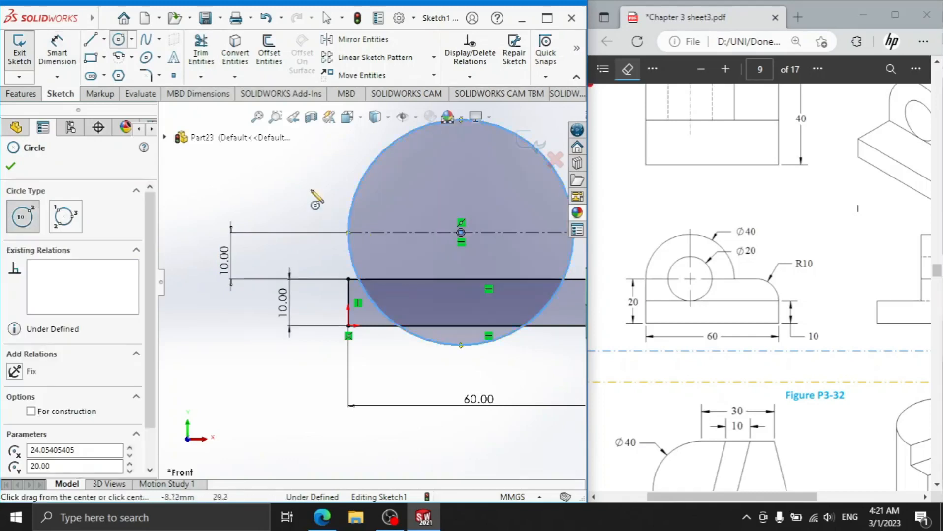
- Dimension the distance from the circle's centre to the centerline's left end as 20 mm, marking Ø40 in red on the PDF drawing
right_click(306, 183)
click(334, 196)
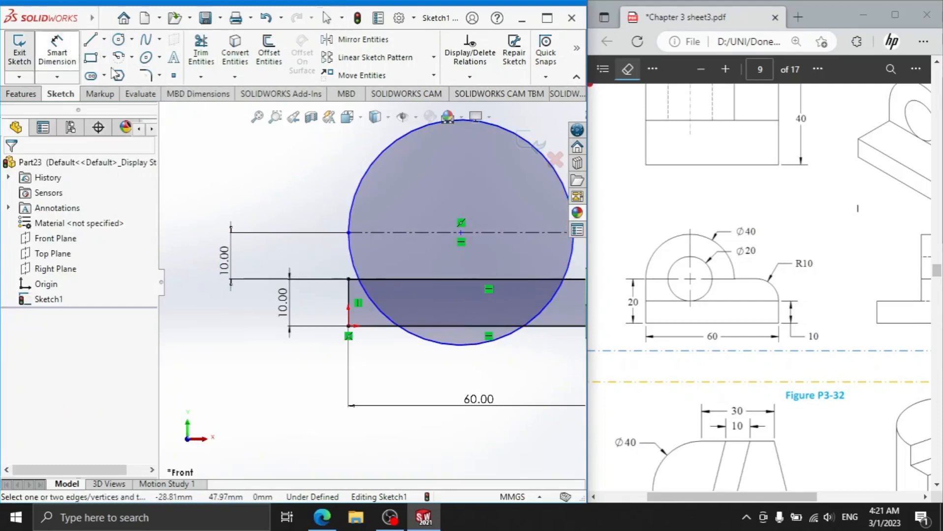
click(461, 232)
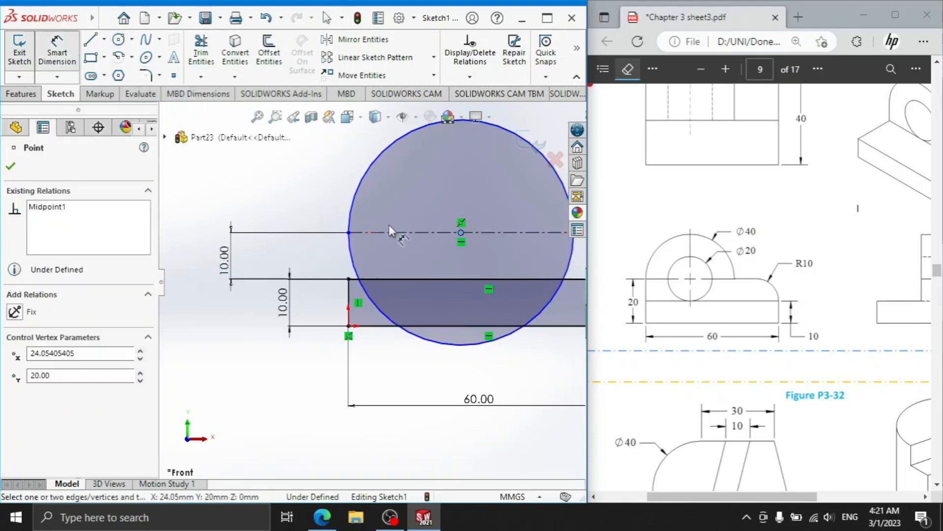
click(348, 233)
click(402, 198)
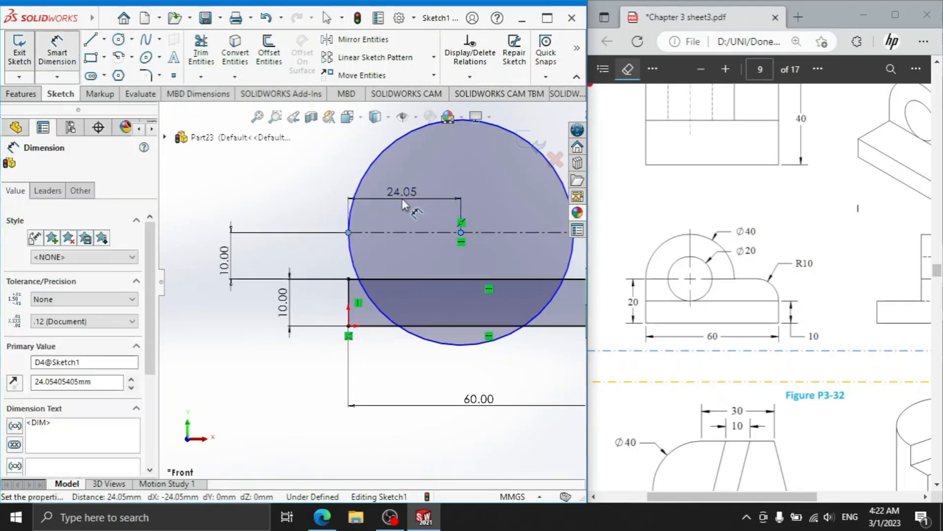
click(628, 69)
click(682, 121)
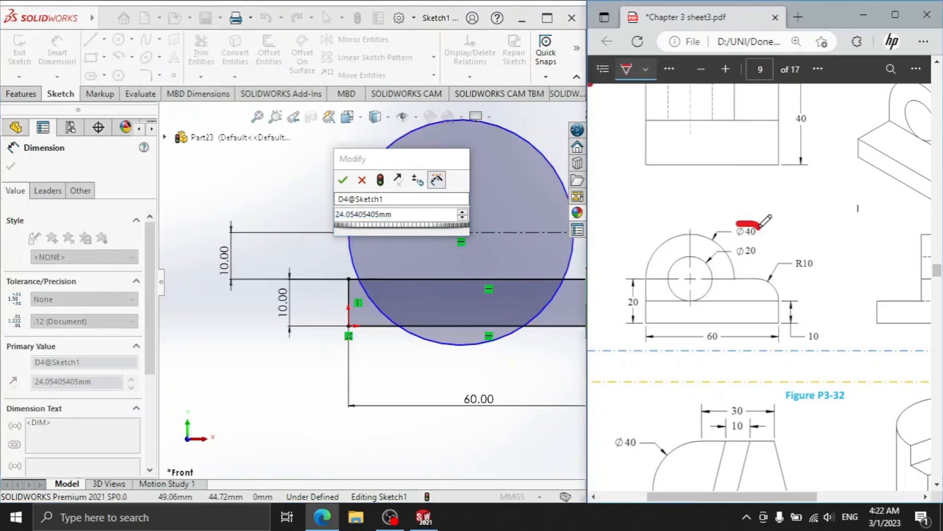
click(421, 215)
text(40)
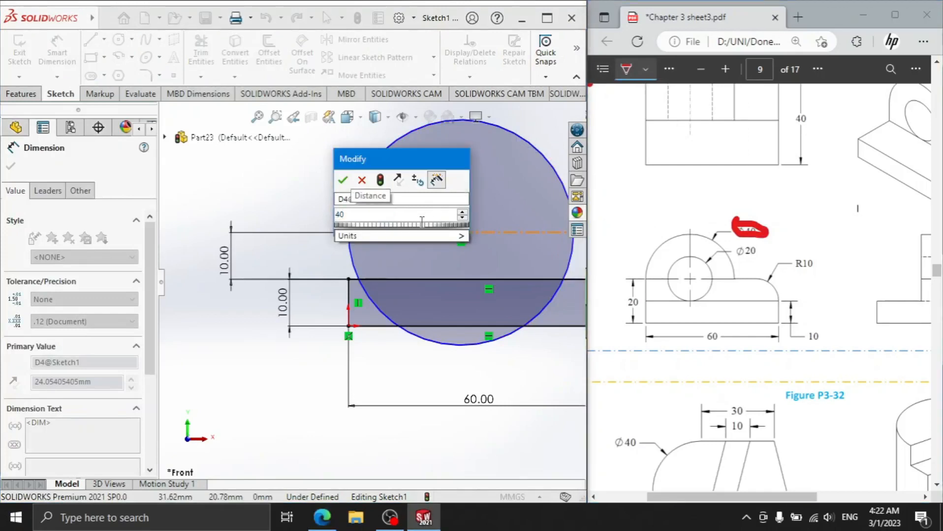
key(BackSpace)
key(BackSpace)
text(20)
key(Return)
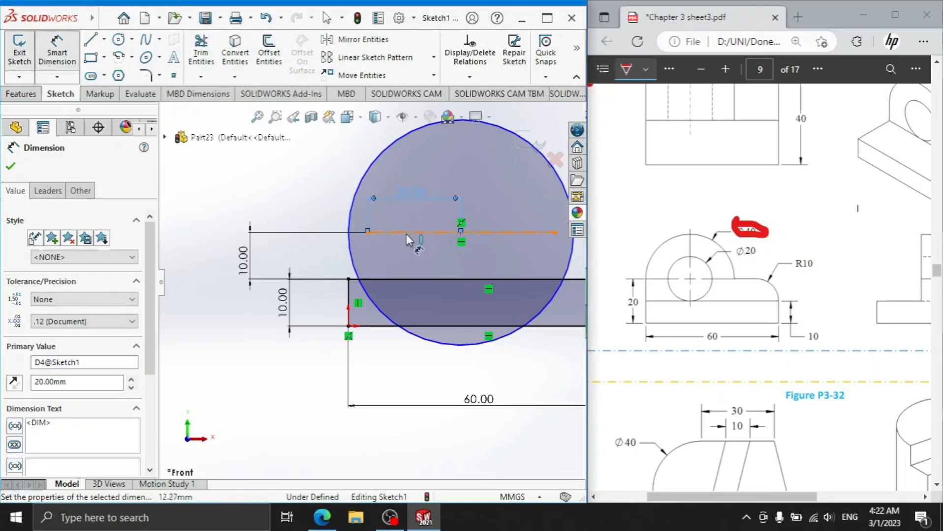
- Undo the 20 mm dimension, the circle and the 10 mm spacing between centerline and rectangle
key(ctrl+z)
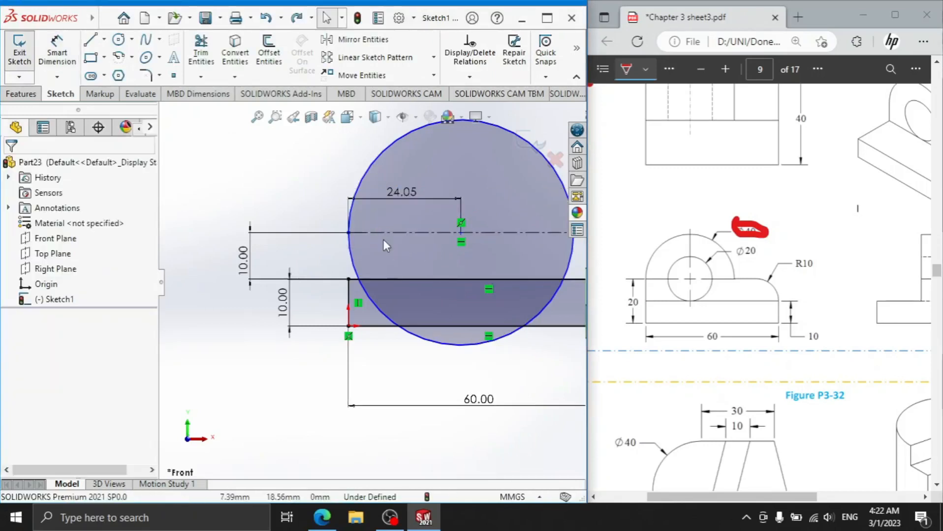
key(ctrl+z)
key(ctrl+z)
key(ctrl+z)
key(ctrl+z)
key(ctrl+z)
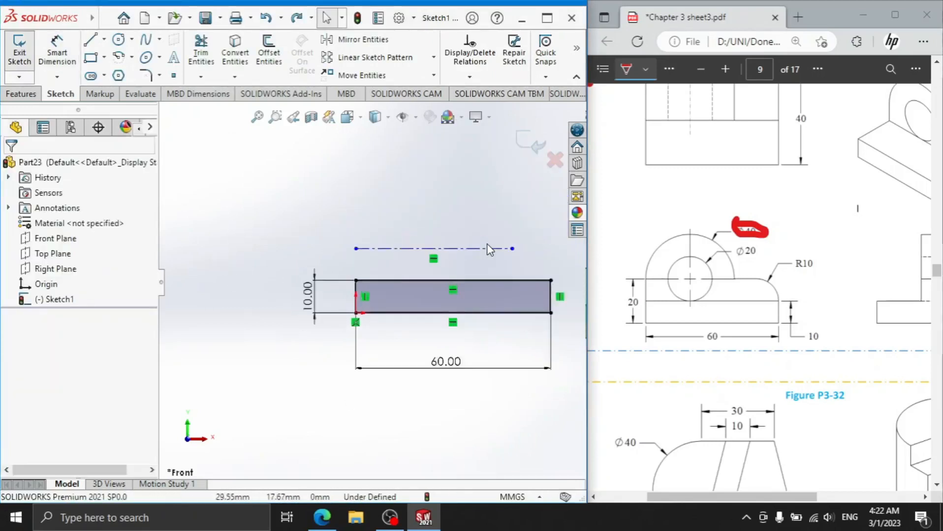
scroll(487, 243, up, 2)
- Erase the red mark over the Ø40 dimension in the PDF drawing and reactivate the Draw tool
click(633, 73)
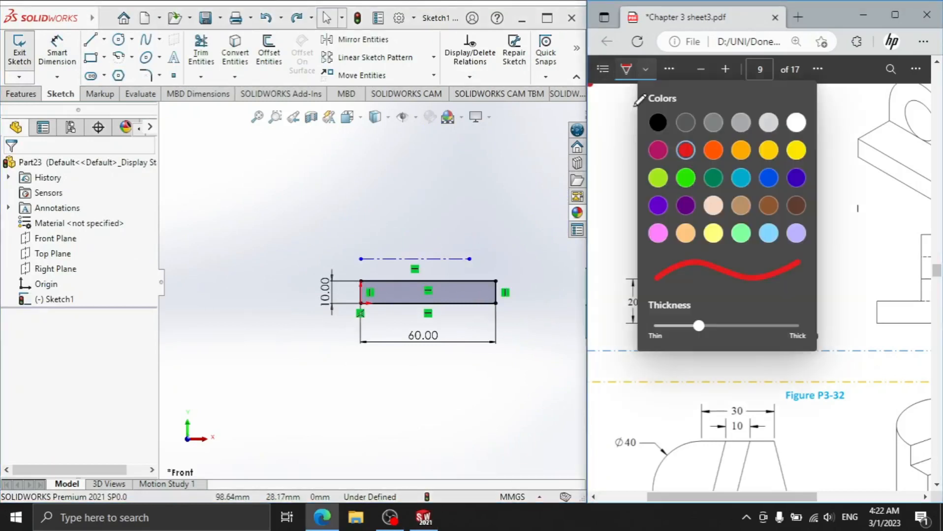
click(668, 69)
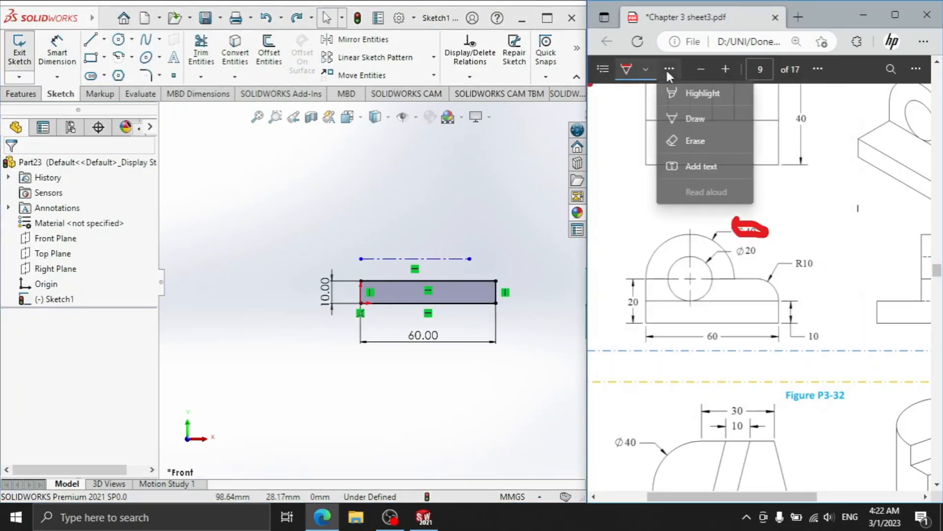
click(672, 116)
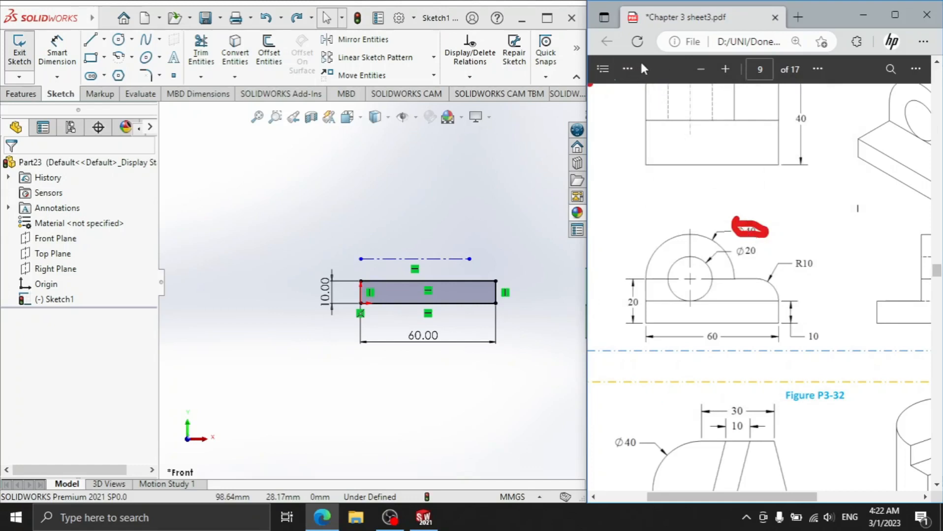
click(627, 69)
click(649, 139)
click(749, 229)
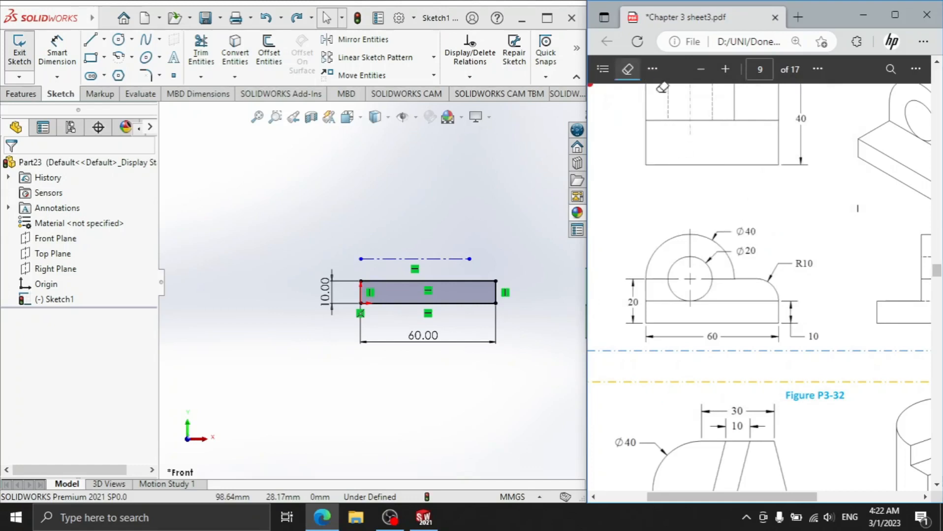
click(653, 68)
click(673, 116)
- Sketch a vertical centerline about 17.5 mm long, crossing the horizontal centerline near its left end
scroll(444, 249, down, 3)
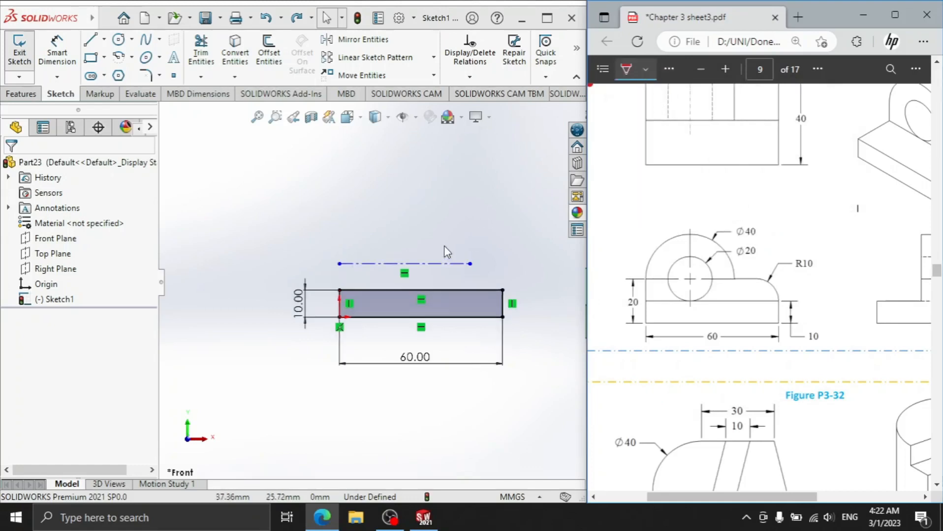
click(104, 39)
click(114, 74)
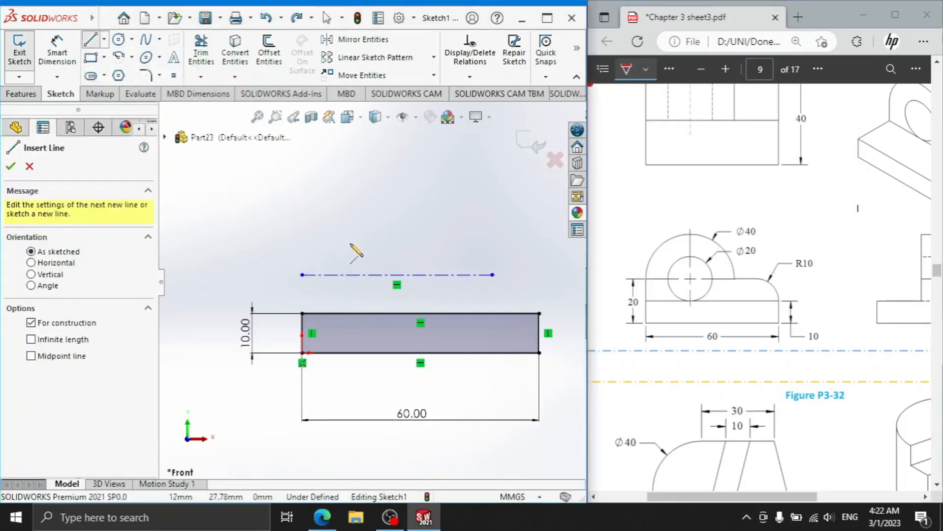
click(350, 233)
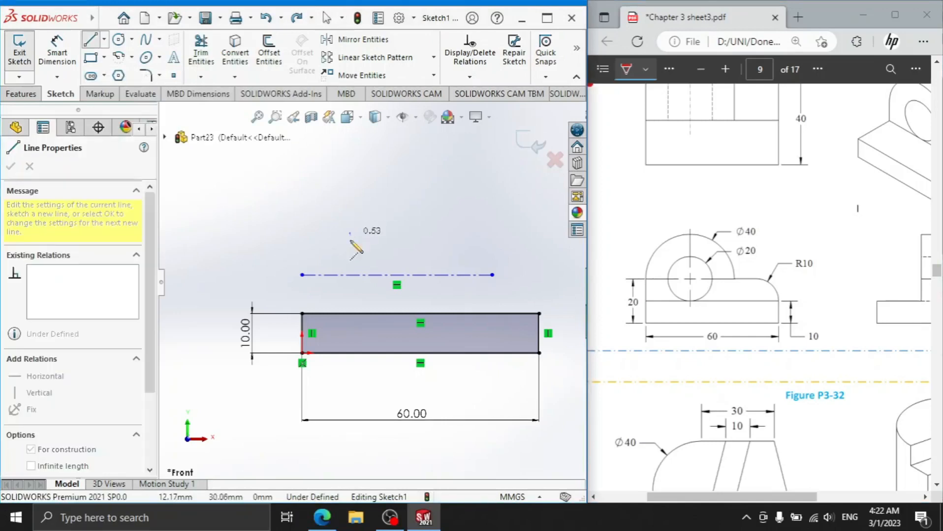
click(350, 301)
right_click(381, 237)
click(391, 248)
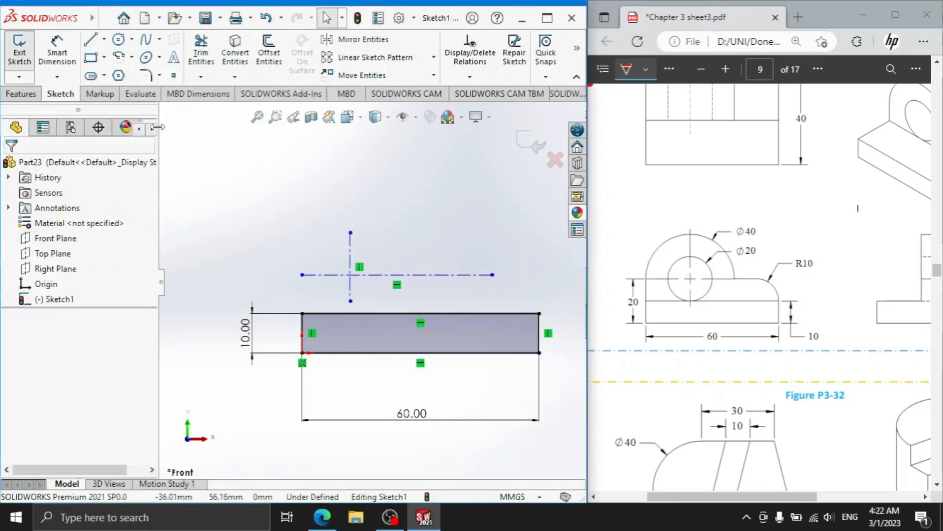
- Dimension the vertical centerline 20 mm from the rectangle's left edge, underlining Ø40 in red on the PDF drawing
click(59, 48)
click(350, 249)
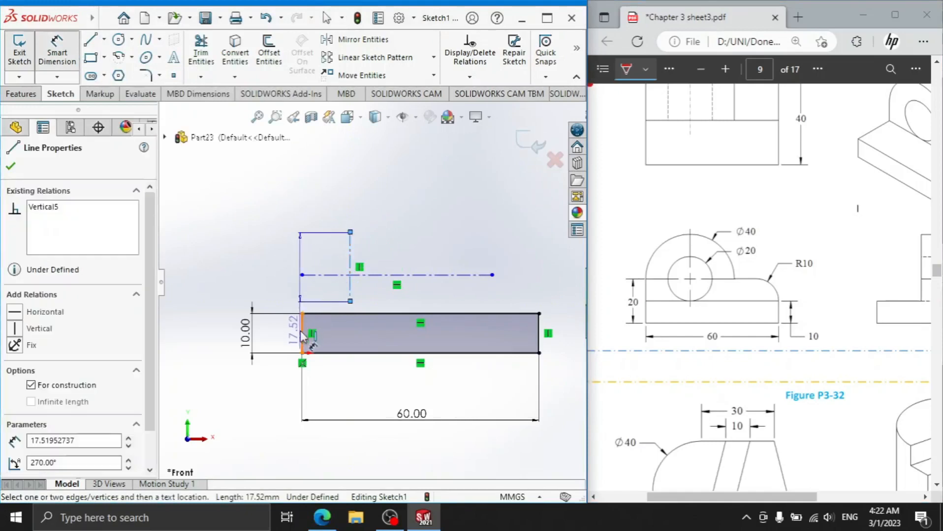
click(302, 339)
click(331, 214)
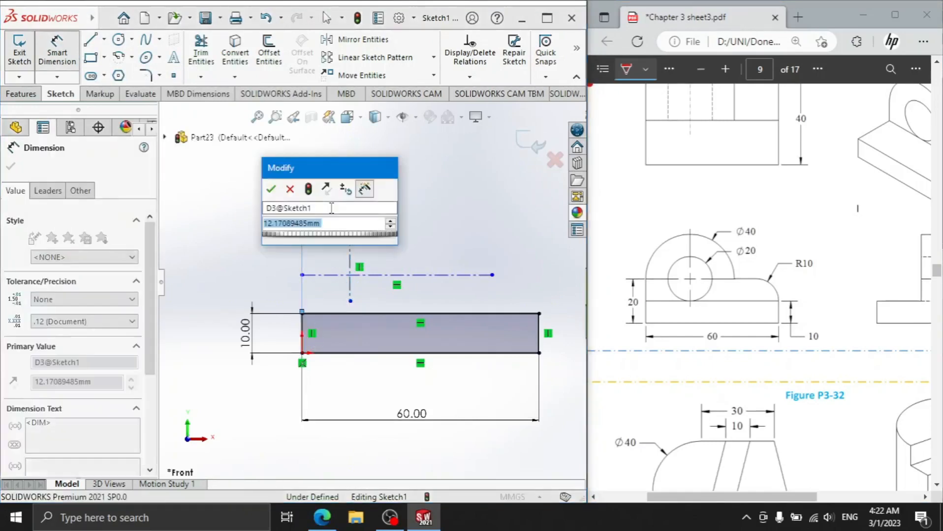
text(20A)
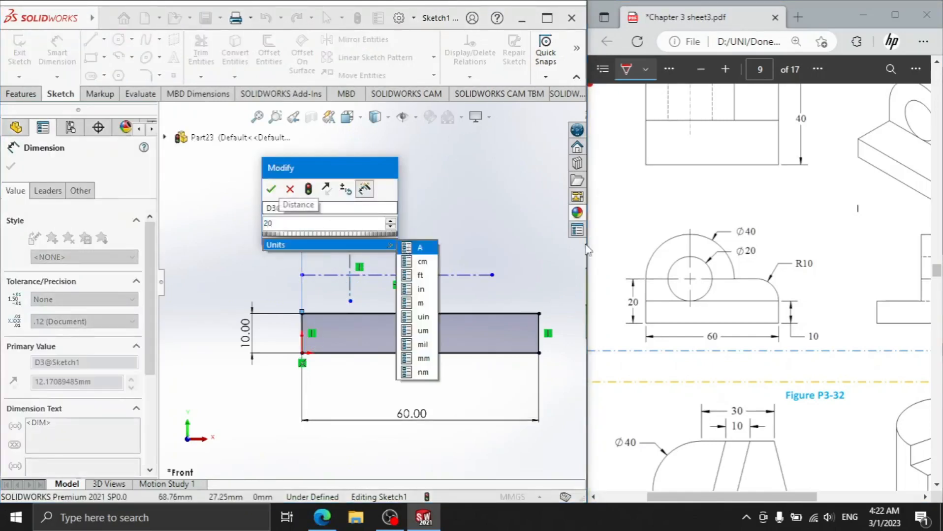
drag(734, 241, 774, 240)
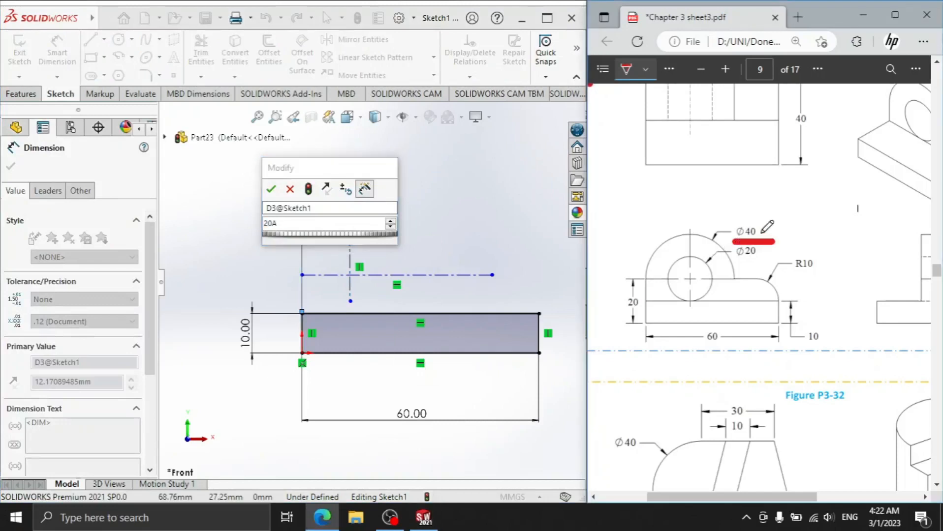
click(293, 223)
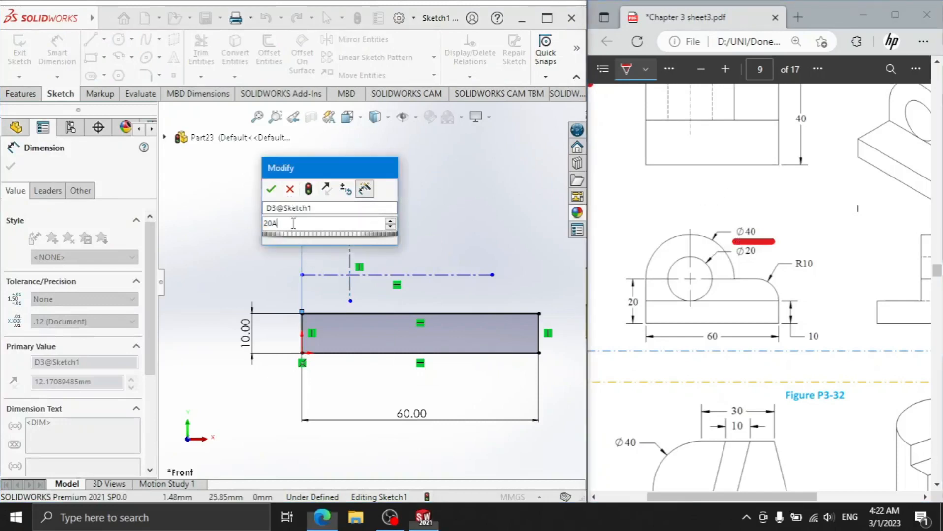
key(BackSpace)
key(Return)
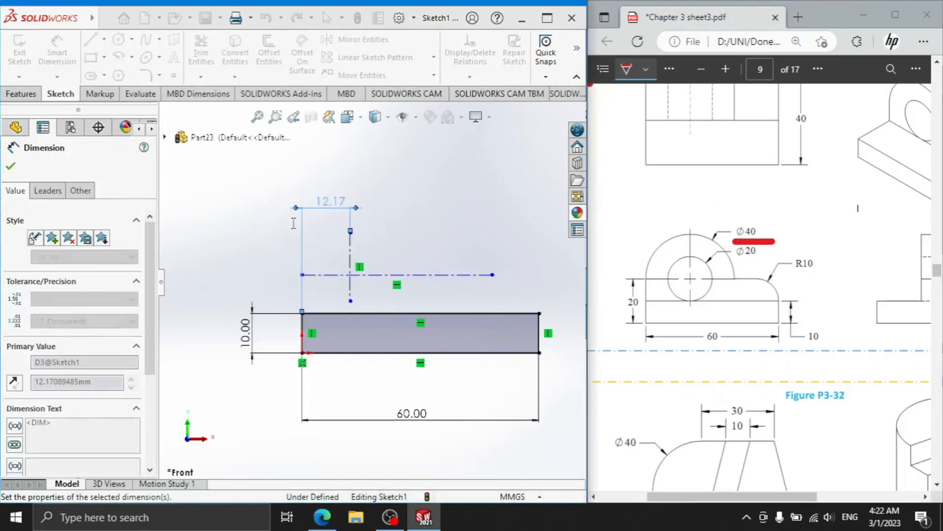
- Sketch a circle of about 20 mm radius centred on the centerlines' intersection and passing through the horizontal centerline's left end
click(119, 42)
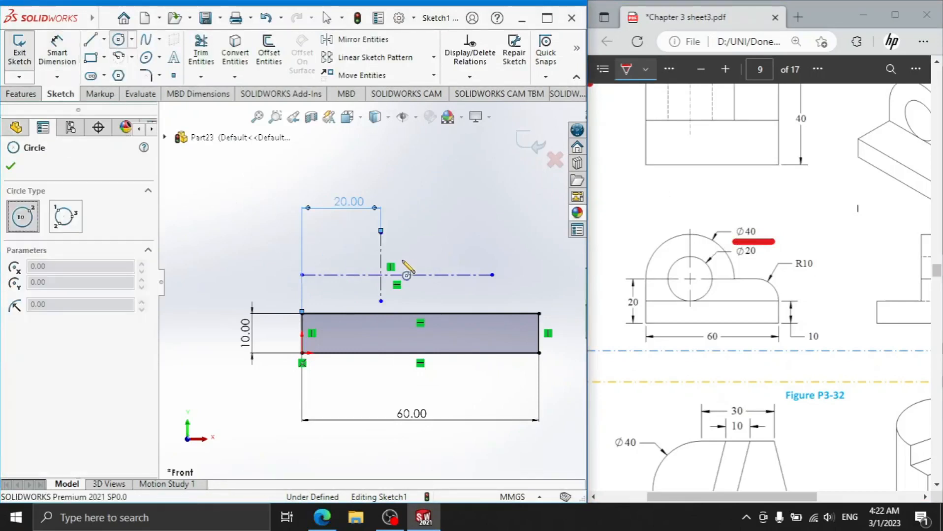
click(380, 275)
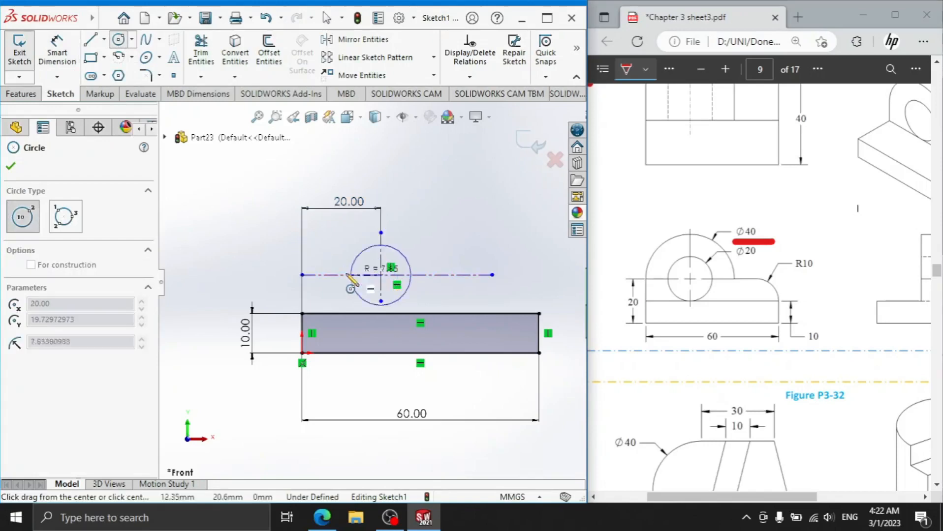
click(303, 288)
right_click(263, 207)
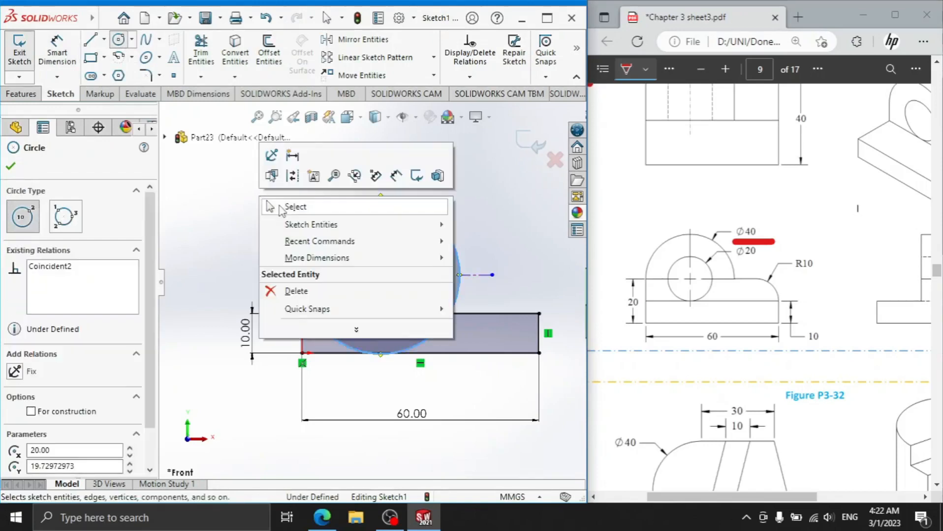
click(285, 206)
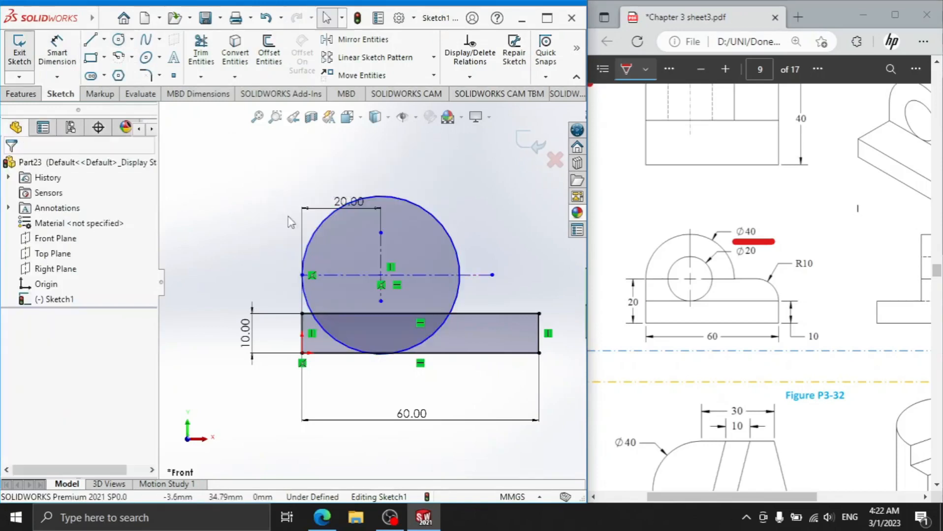
- Draw a vertical line from the horizontal centerline's left end down to the rectangle's top-left corner
click(89, 41)
scroll(274, 268, down, 4)
drag(346, 286, 346, 385)
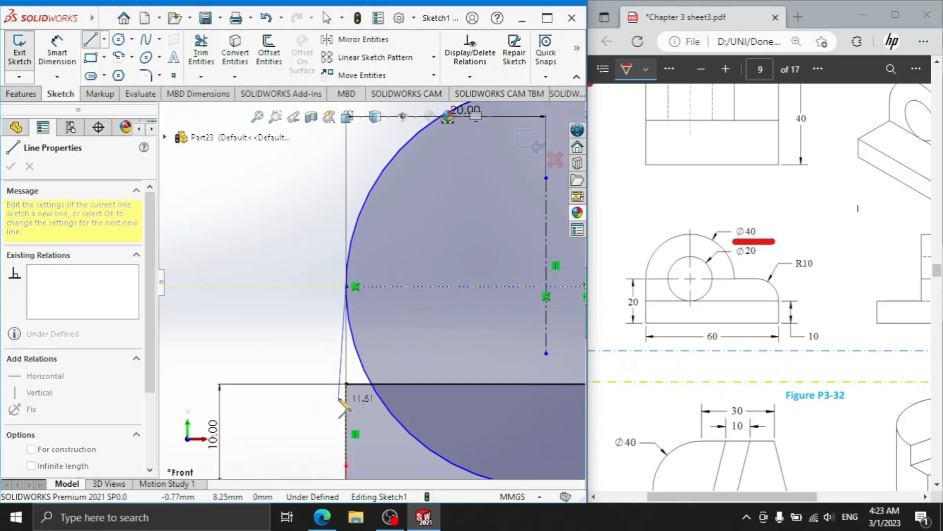
right_click(298, 301)
click(302, 305)
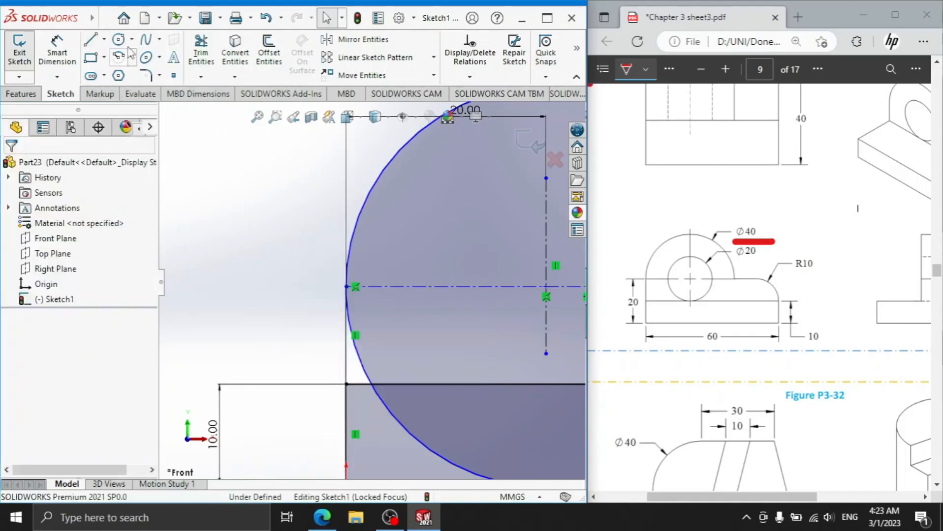
- Trim the circle's lower-left arc above the rectangle and all its portions inside and below the rectangle
click(197, 58)
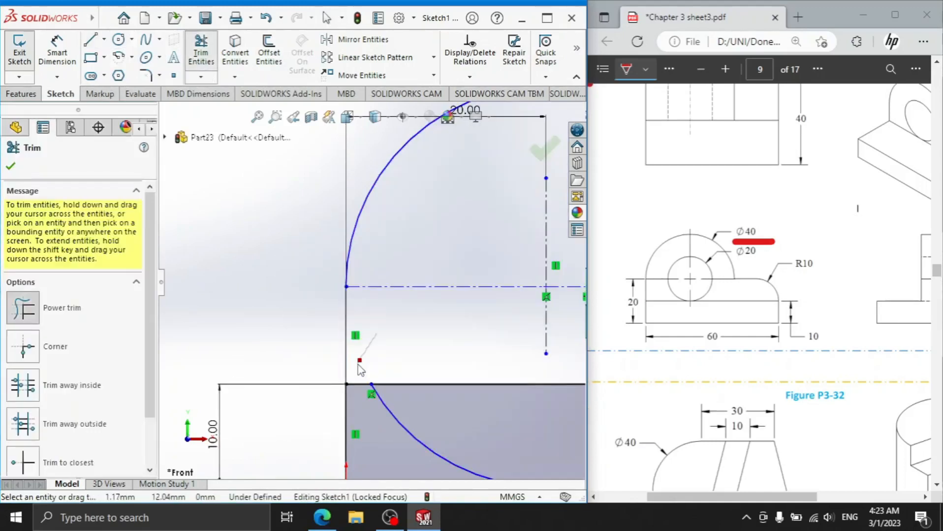
key(f)
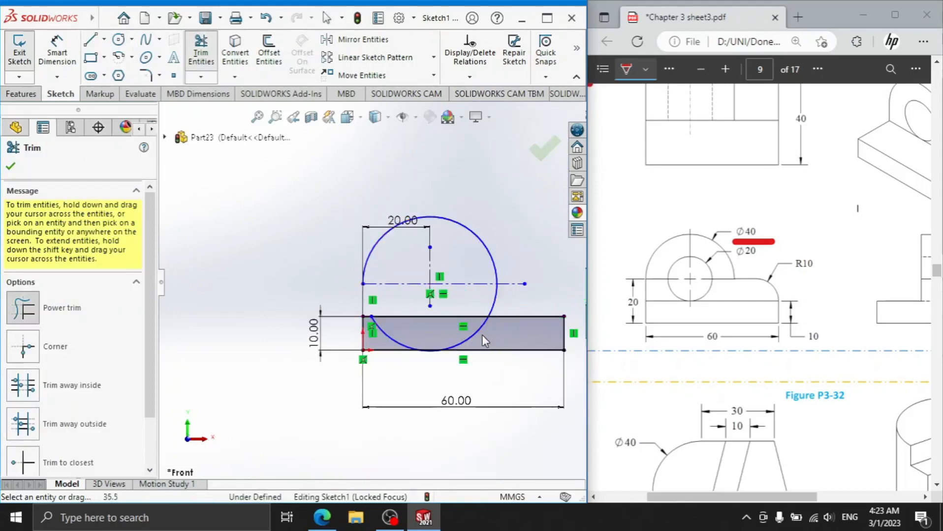
drag(479, 338, 392, 341)
scroll(437, 336, down, 11)
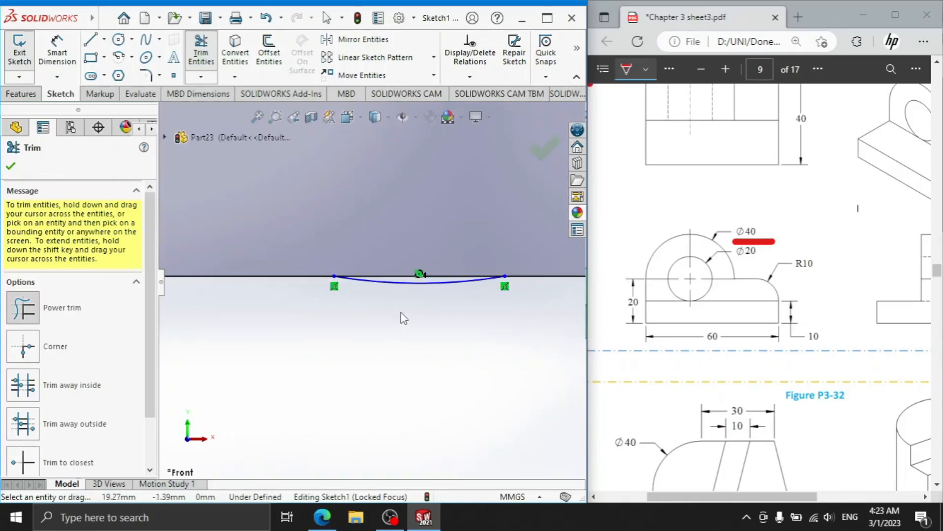
drag(421, 290, 415, 280)
scroll(415, 284, up, 10)
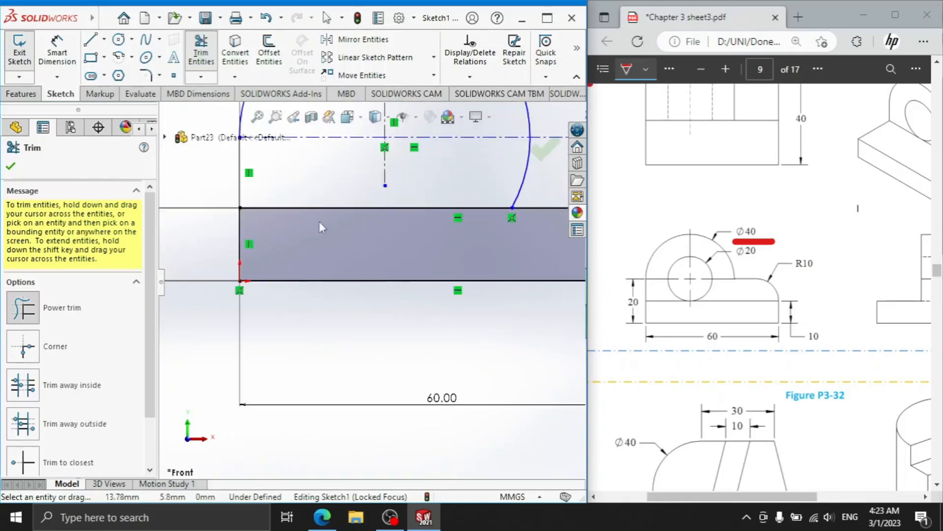
- Dimension the horizontal centerline 20 mm above the rectangle's bottom edge
click(63, 47)
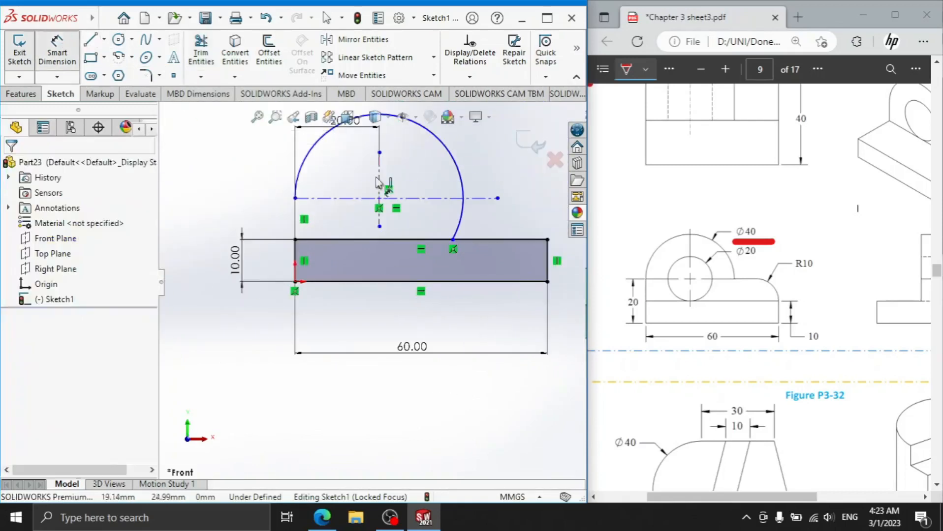
click(355, 199)
click(359, 284)
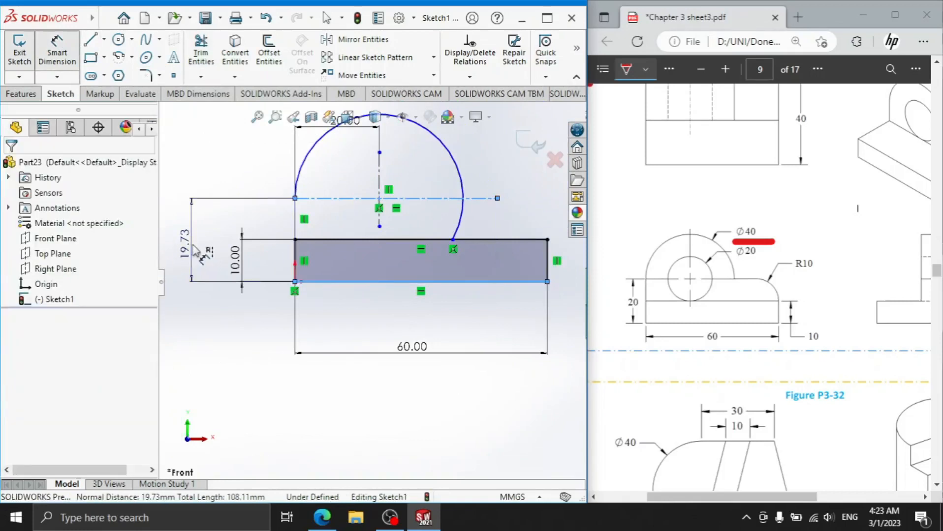
click(195, 252)
text(20)
key(Return)
scroll(458, 236, up, 2)
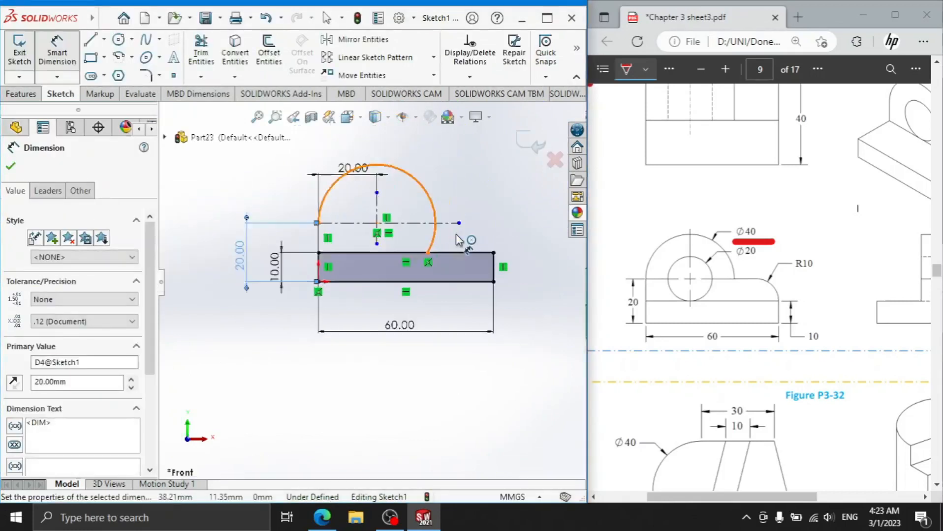
- Sketch a circle of about 6 mm radius centred on the rectangle's top edge and passing through its top-right corner
scroll(460, 236, down, 8)
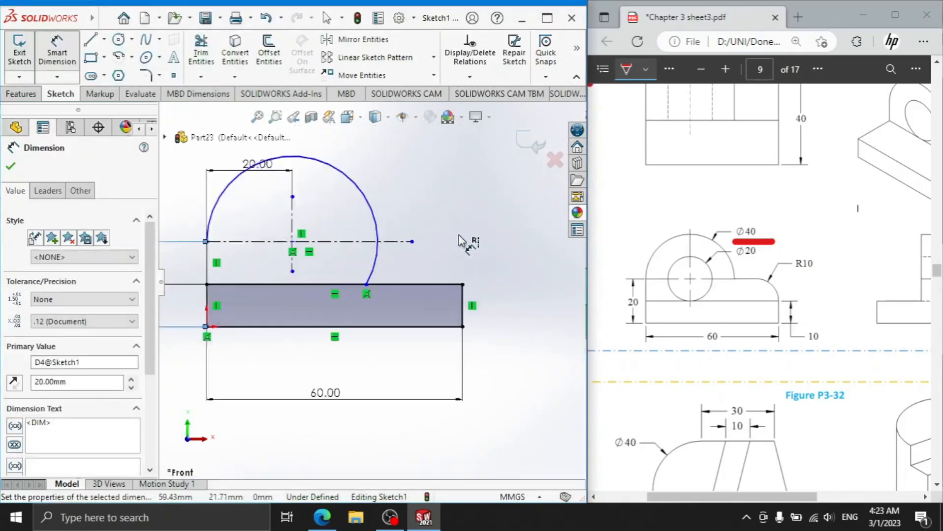
click(117, 40)
click(452, 321)
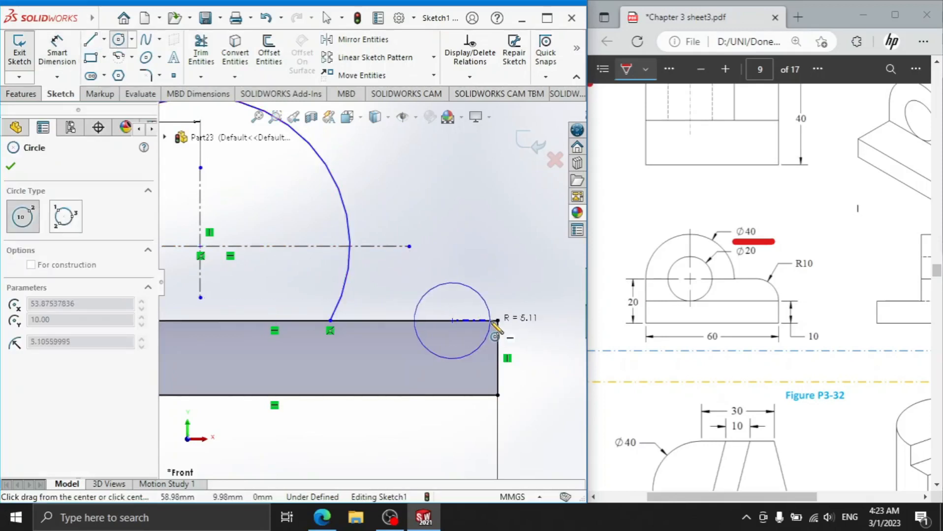
click(498, 321)
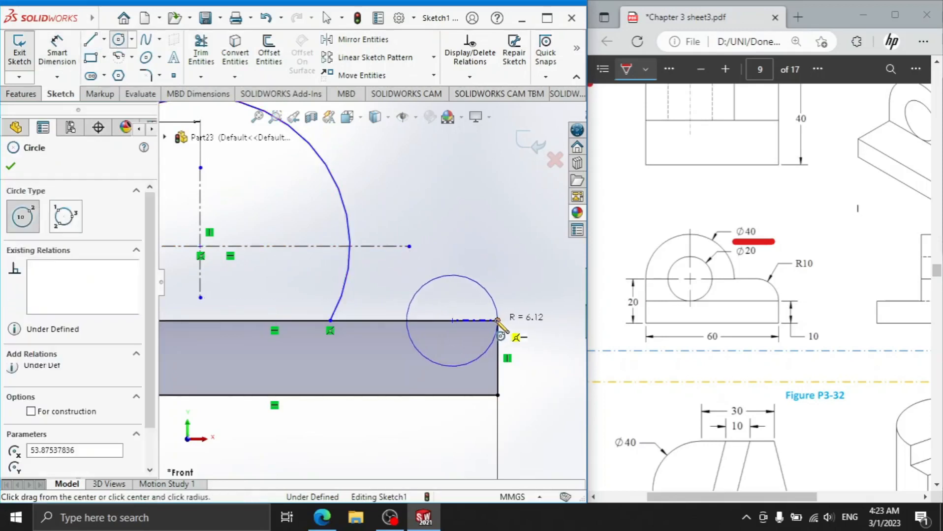
right_click(497, 246)
click(519, 249)
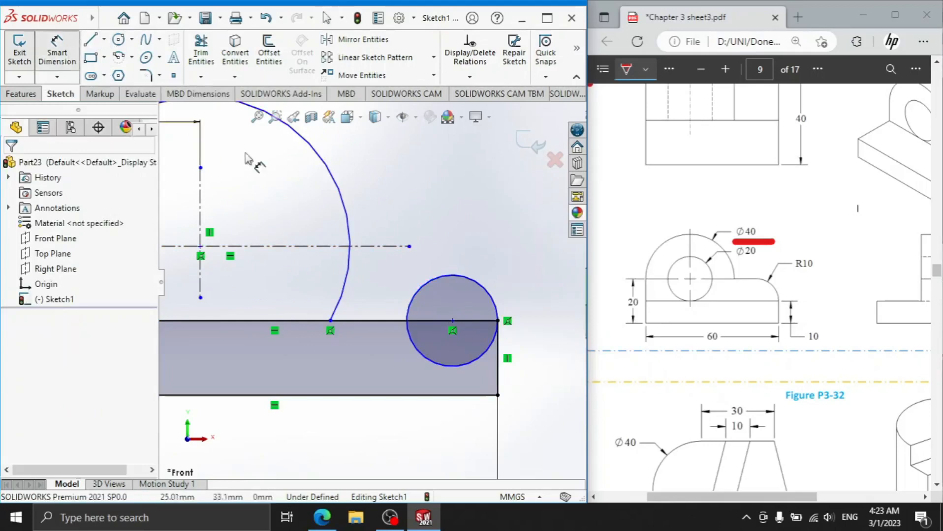
- Dimension the small circle's diameter as 20 mm
click(463, 276)
click(540, 298)
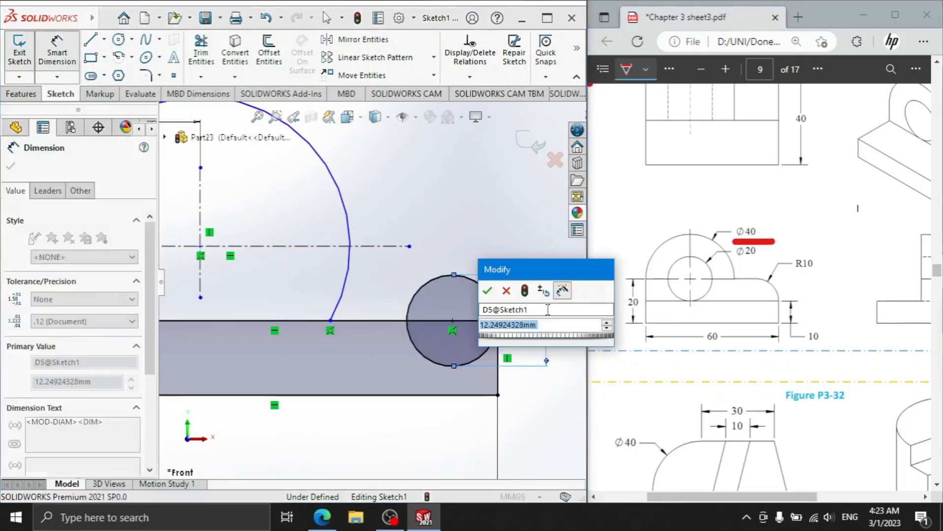
text(20)
key(Return)
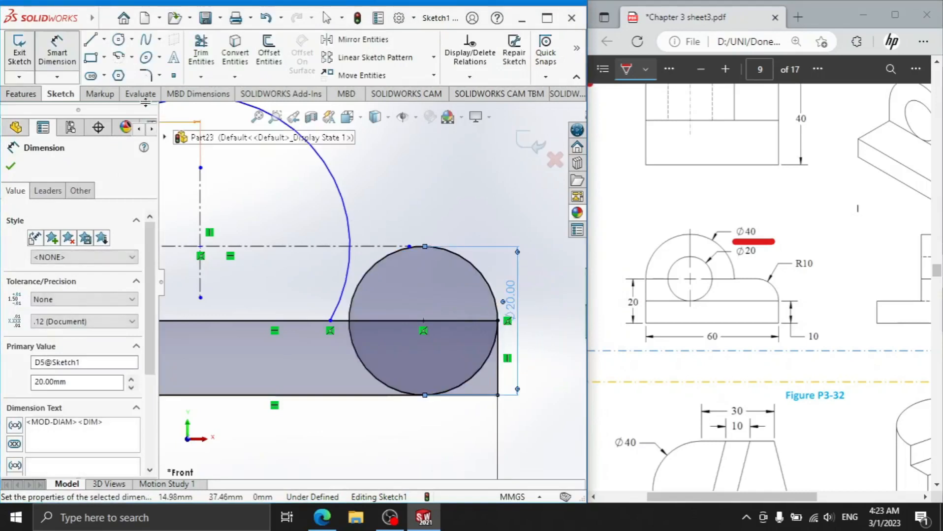
- Draw a horizontal line from the 20 mm circle's top point to the large arc
click(90, 40)
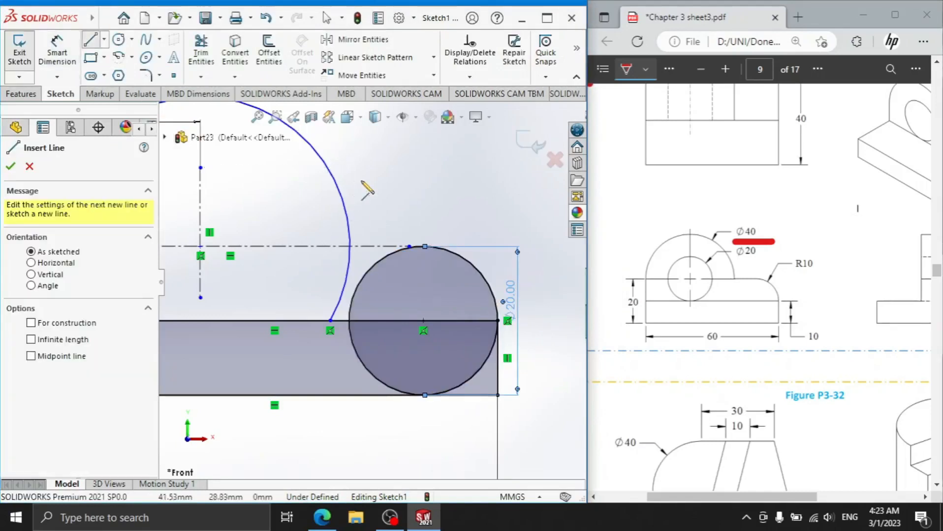
click(425, 247)
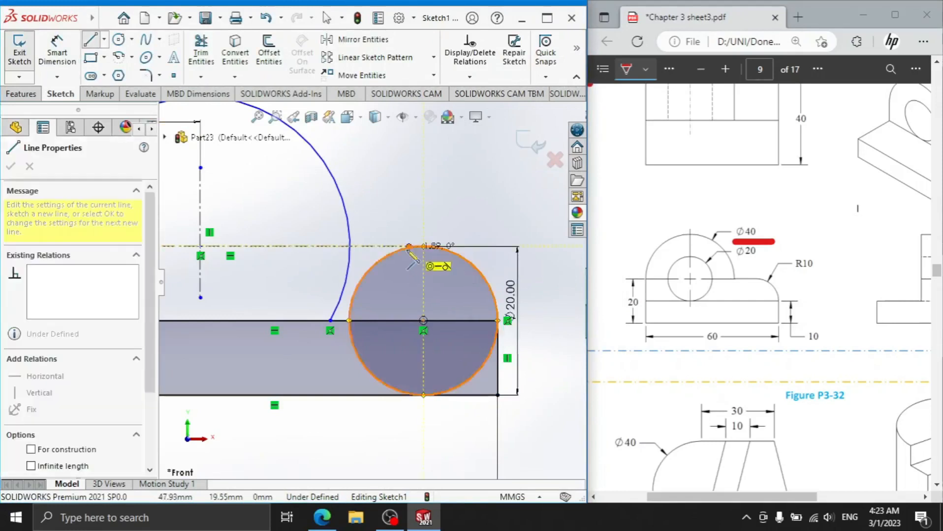
click(350, 246)
right_click(417, 172)
click(423, 180)
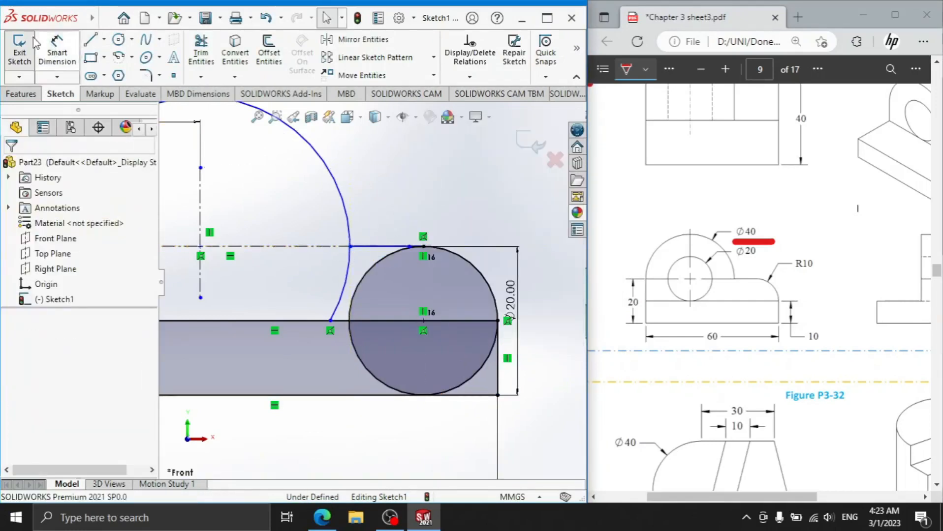
- Trim the large arc below the short horizontal line and cut the small circle down to its upper-right quarter
click(56, 49)
key(t)
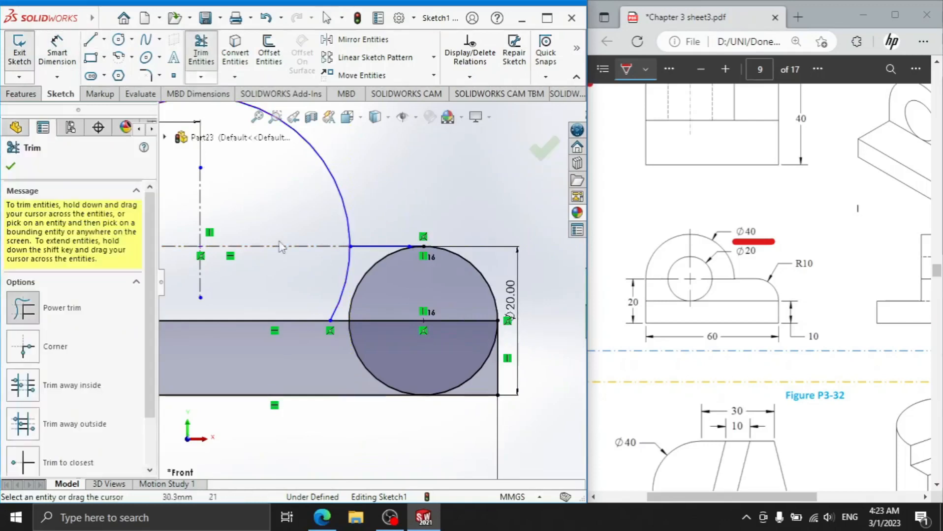
drag(364, 291, 352, 338)
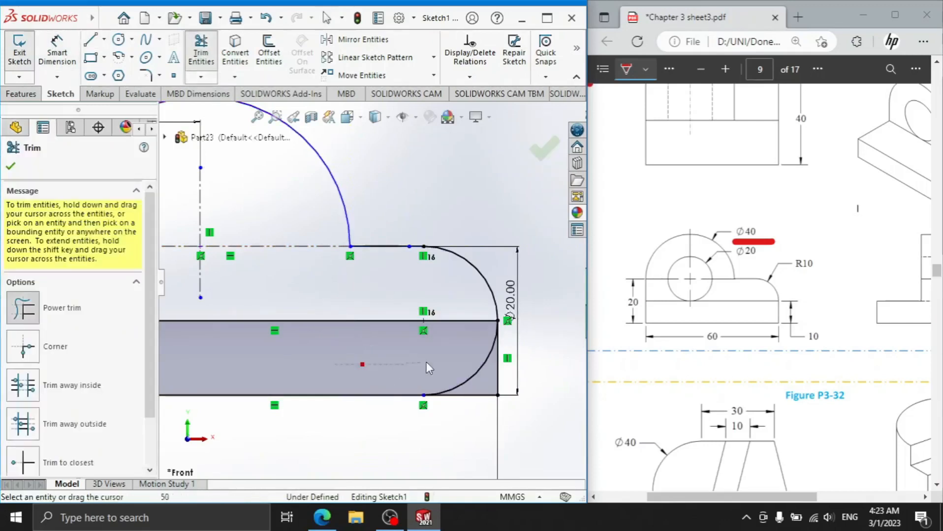
drag(475, 370, 488, 366)
key(z)
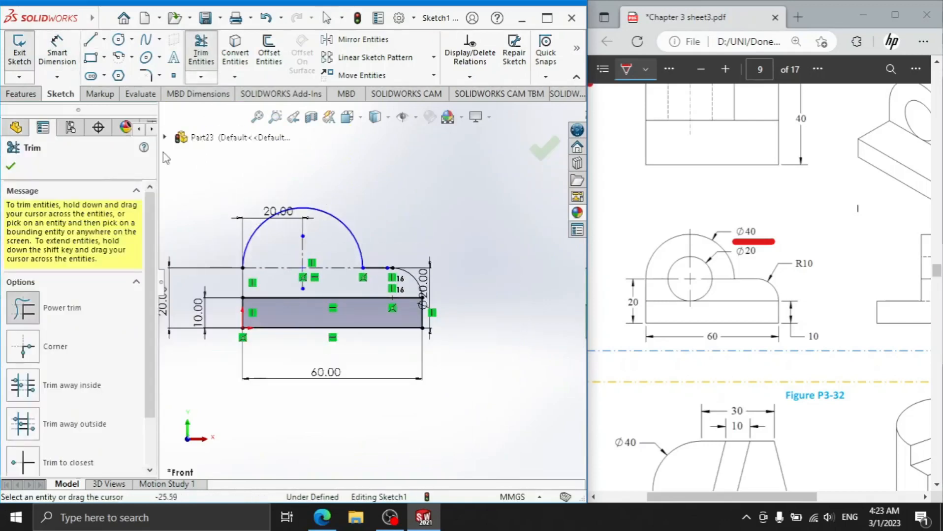
click(12, 165)
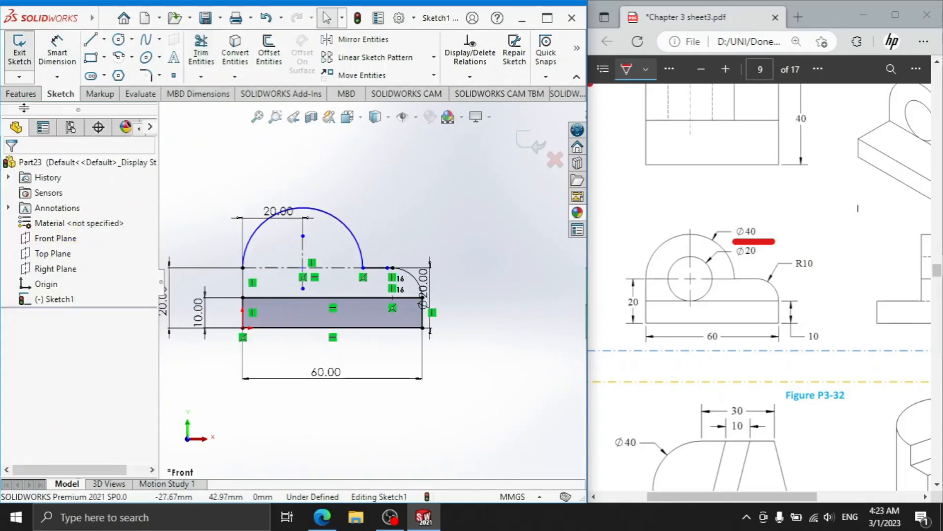
- Extrude the sketch's lower rectangular region 40 mm, marking the matching 40 dimension on the reference drawing
click(23, 94)
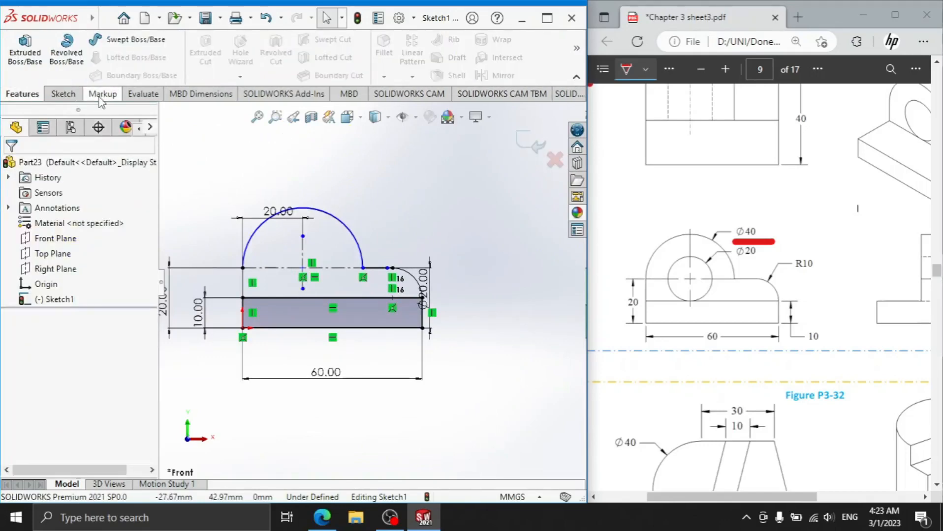
click(25, 51)
scroll(828, 212, up, 3)
drag(829, 206, 825, 297)
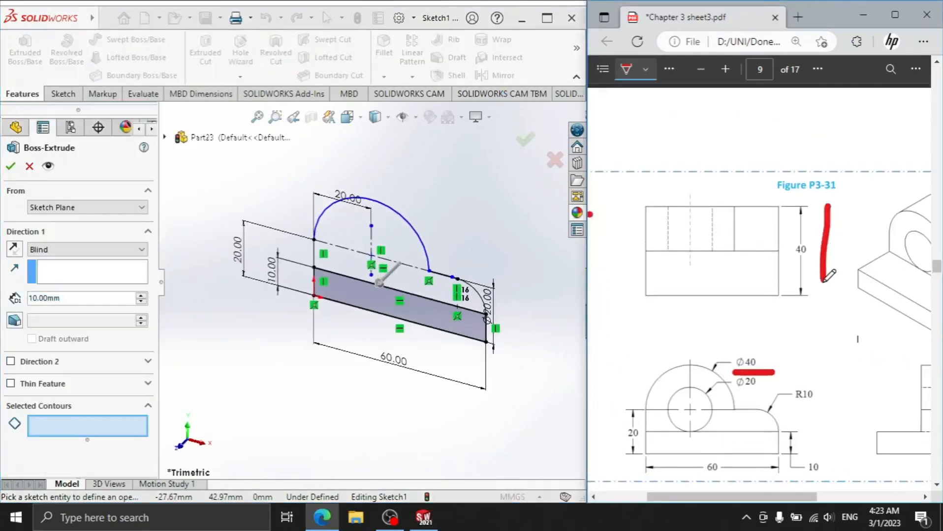
click(433, 320)
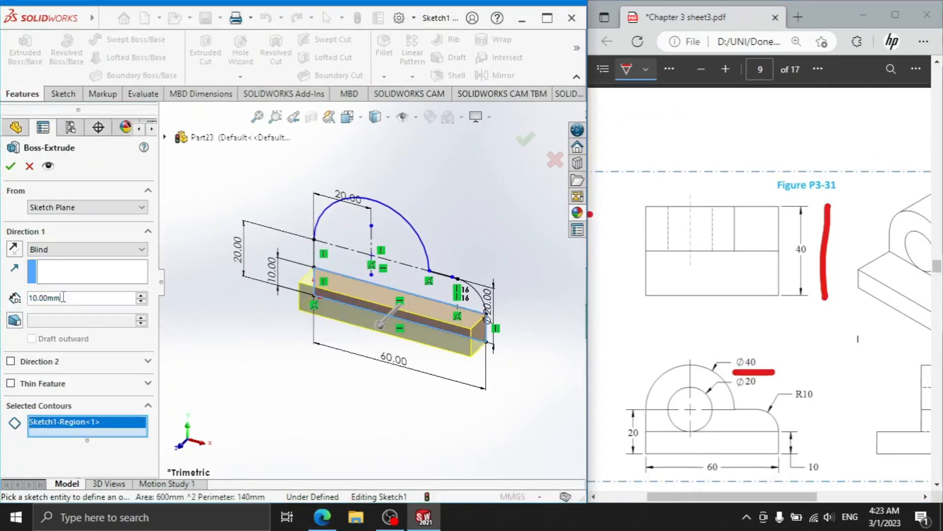
text(40)
key(Return)
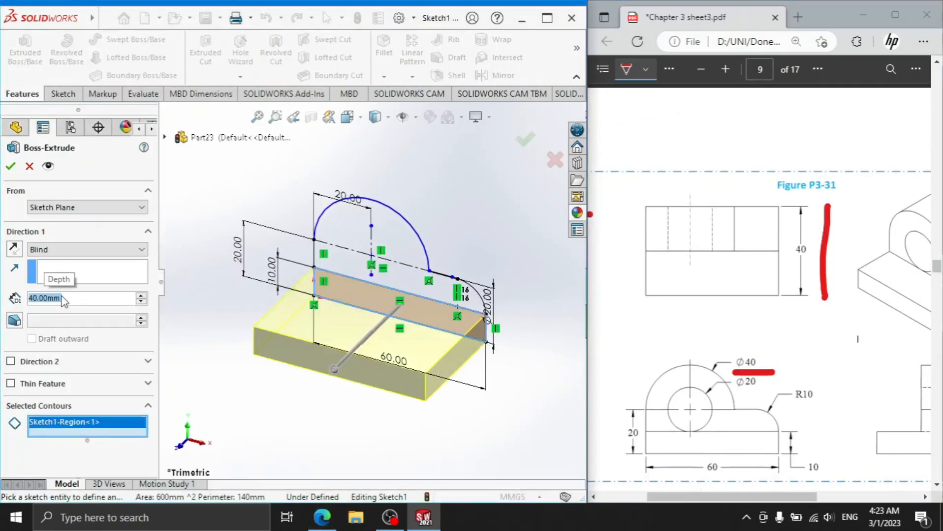
click(10, 167)
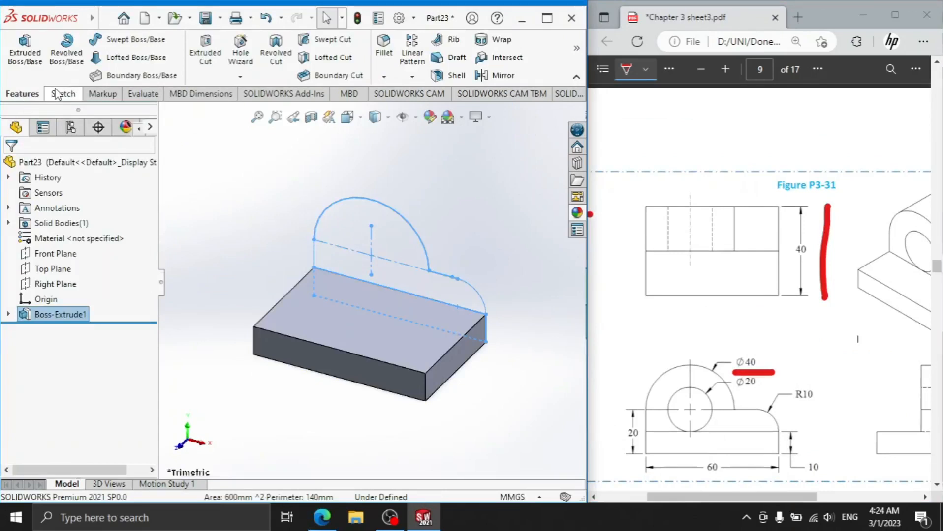
- Extrude the upper rounded region of Sketch1 20 mm, merged with the base
click(24, 51)
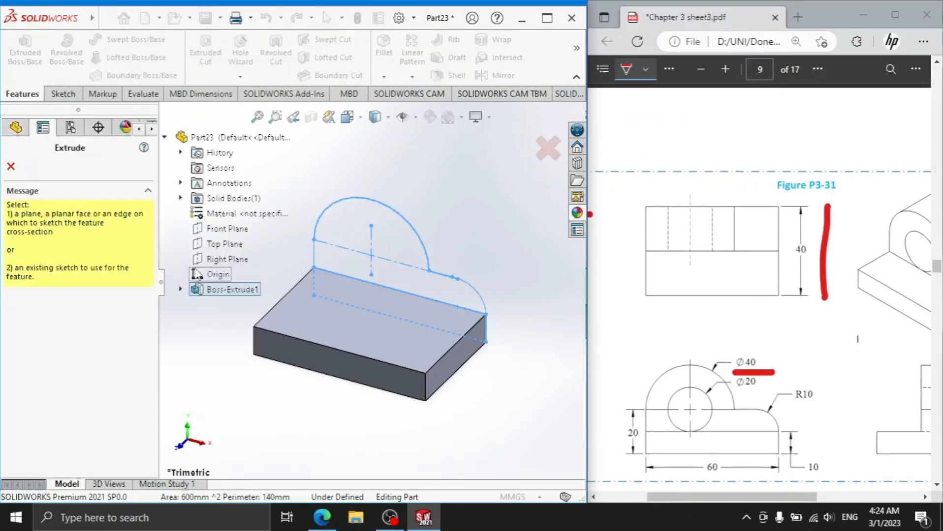
click(180, 289)
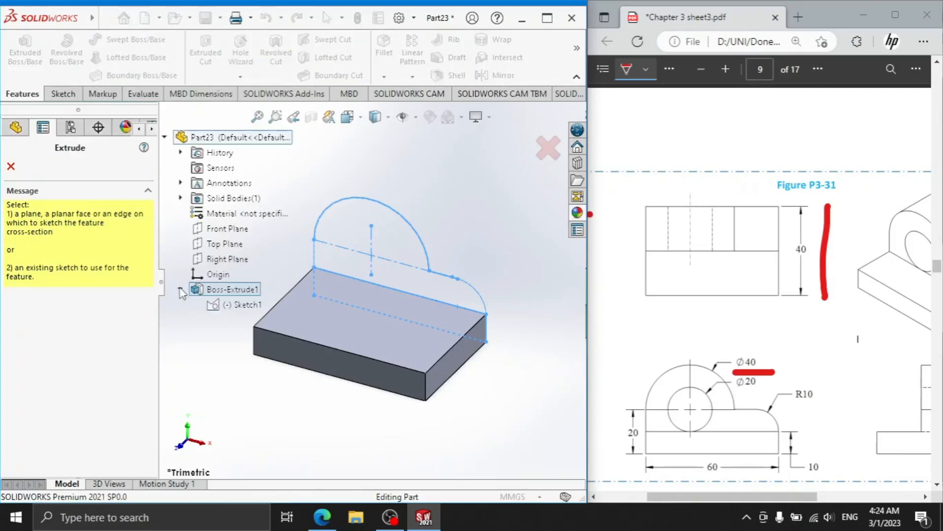
click(213, 306)
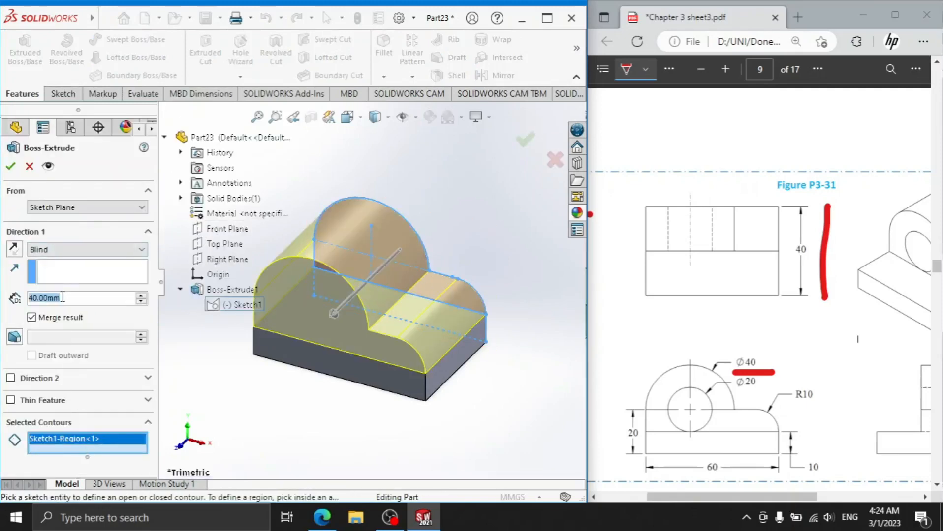
text(20)
key(Return)
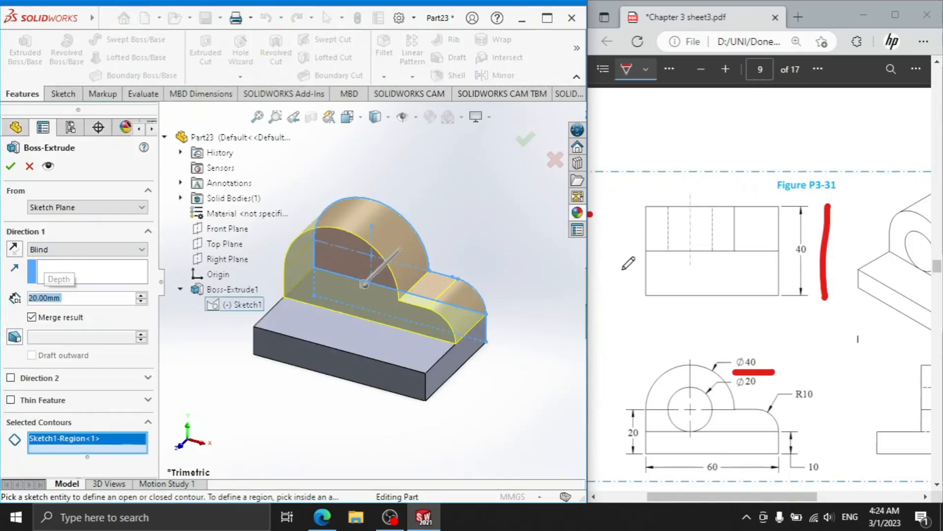
click(9, 167)
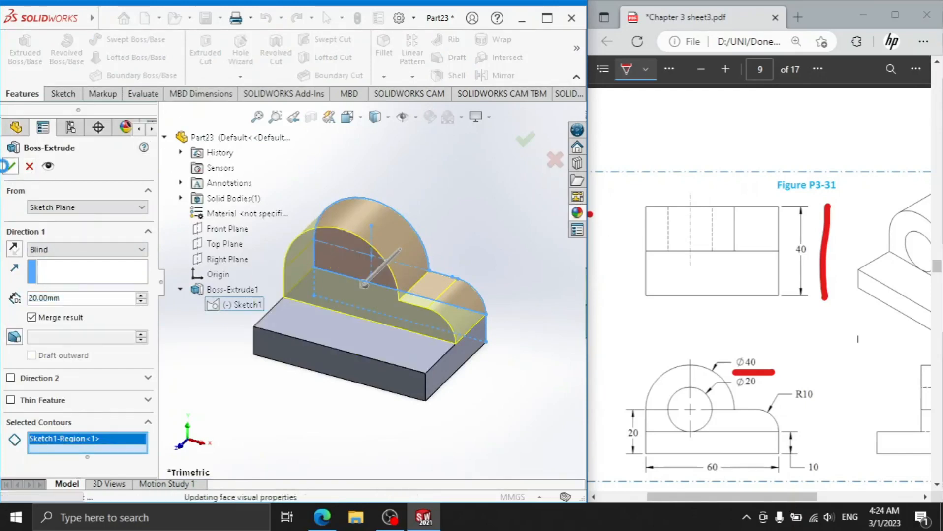
- Start a sketch on the rounded boss's front face and draw a vertical centerline about 19 mm long inside the round profile
click(350, 292)
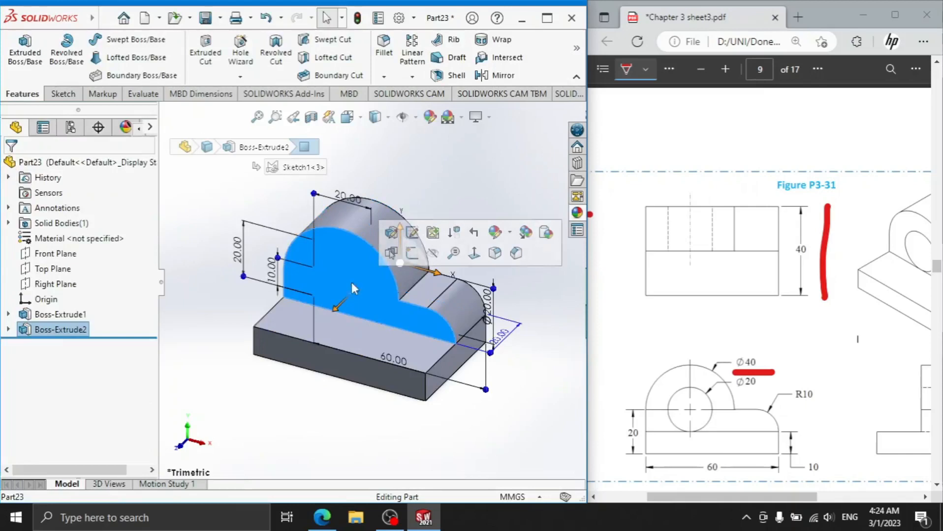
click(412, 255)
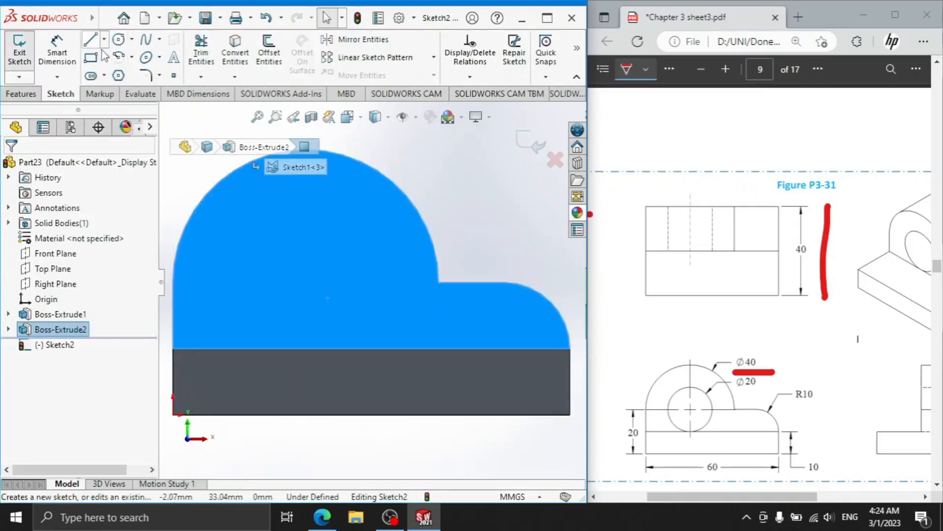
scroll(104, 53, up, 1)
click(61, 95)
click(104, 39)
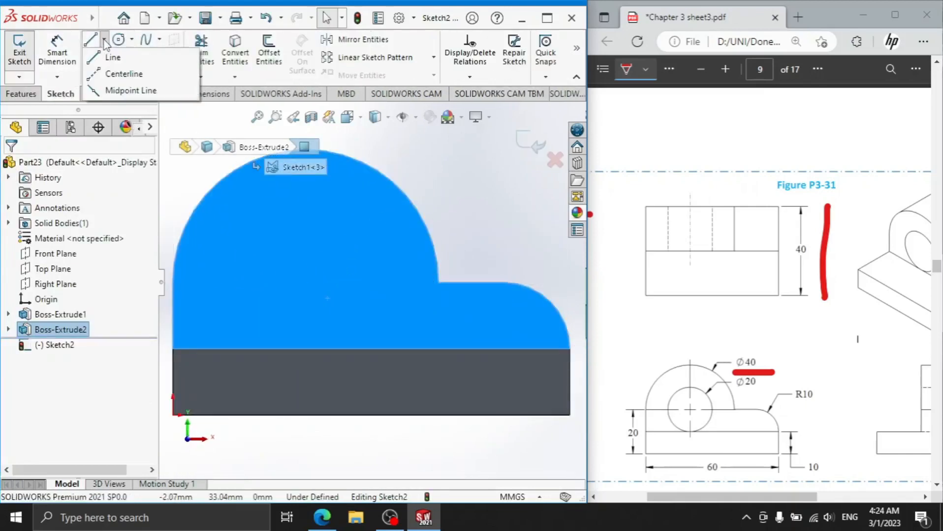
click(123, 74)
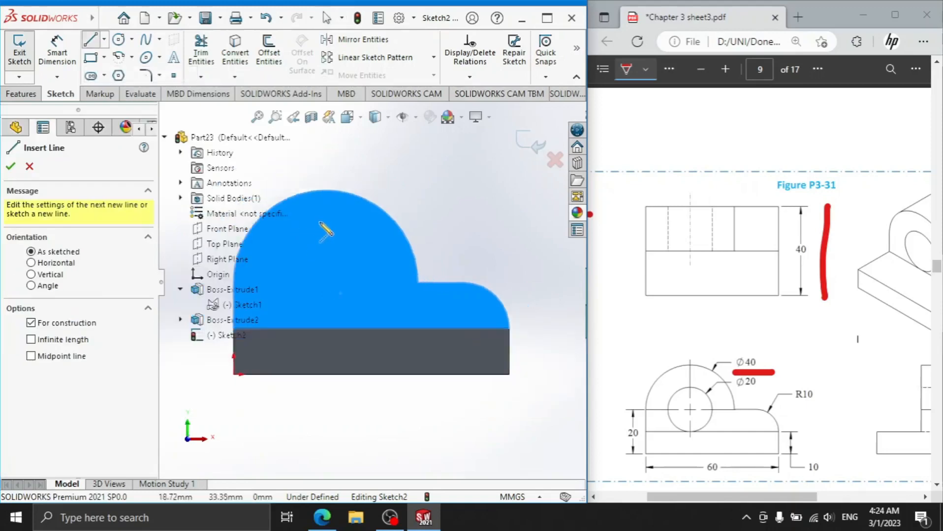
scroll(315, 241, down, 3)
click(345, 428)
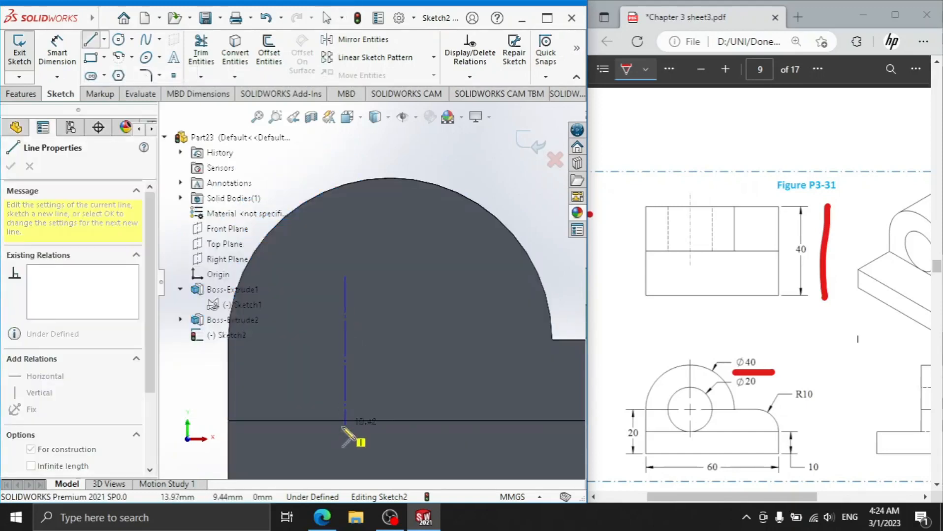
click(345, 276)
right_click(401, 340)
click(433, 349)
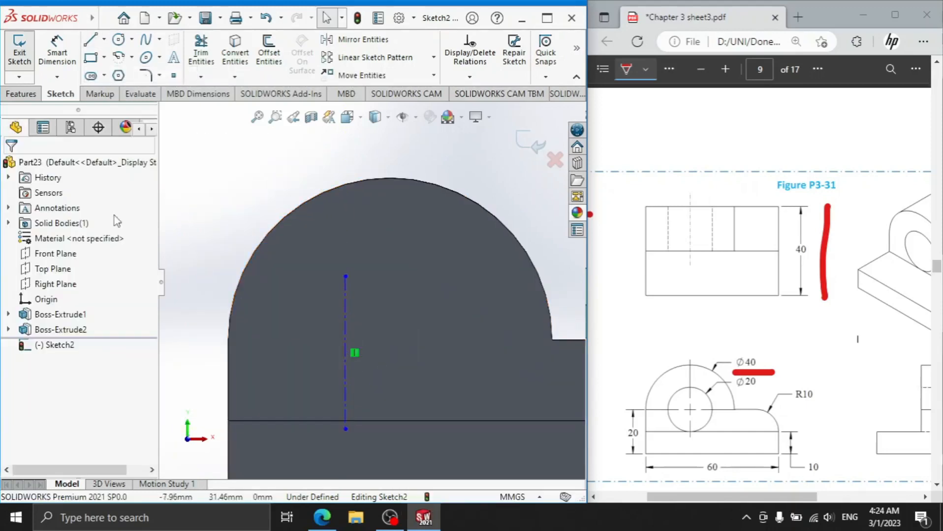
- Dimension the vertical centerline 20 mm from the base's left edge
click(57, 51)
scroll(285, 393, down, 3)
scroll(295, 401, up, 4)
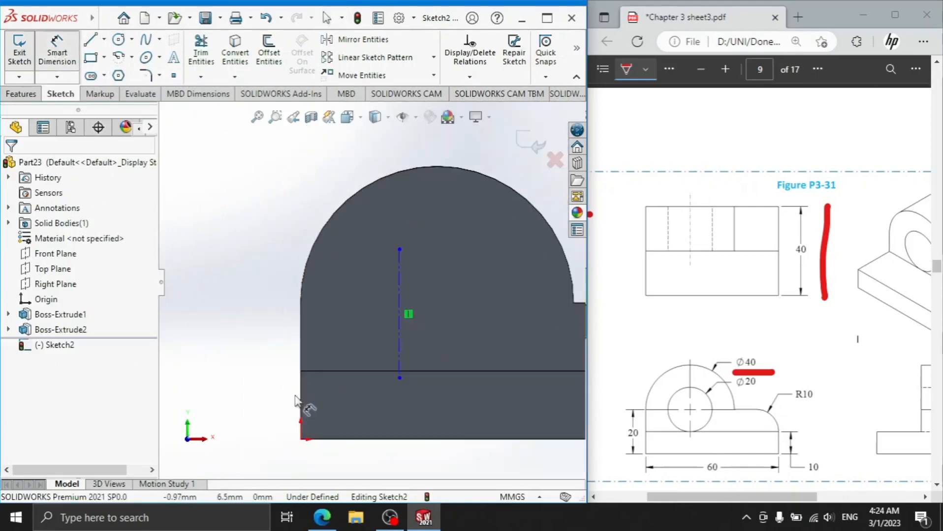
click(400, 297)
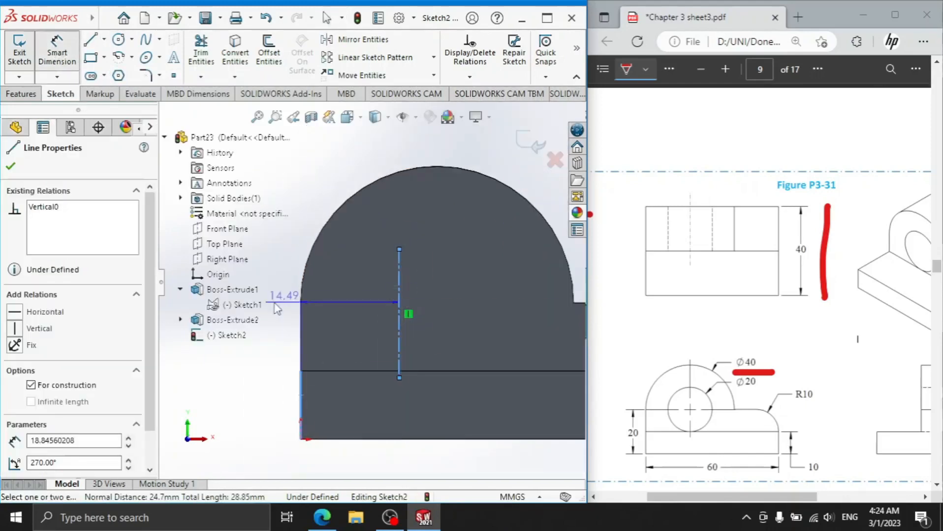
scroll(315, 350, up, 2)
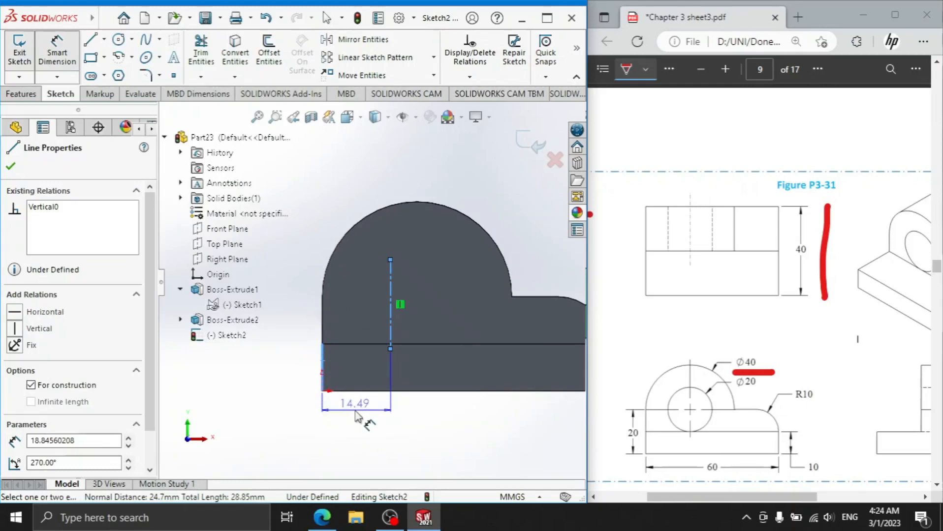
click(362, 415)
text(20)
key(Return)
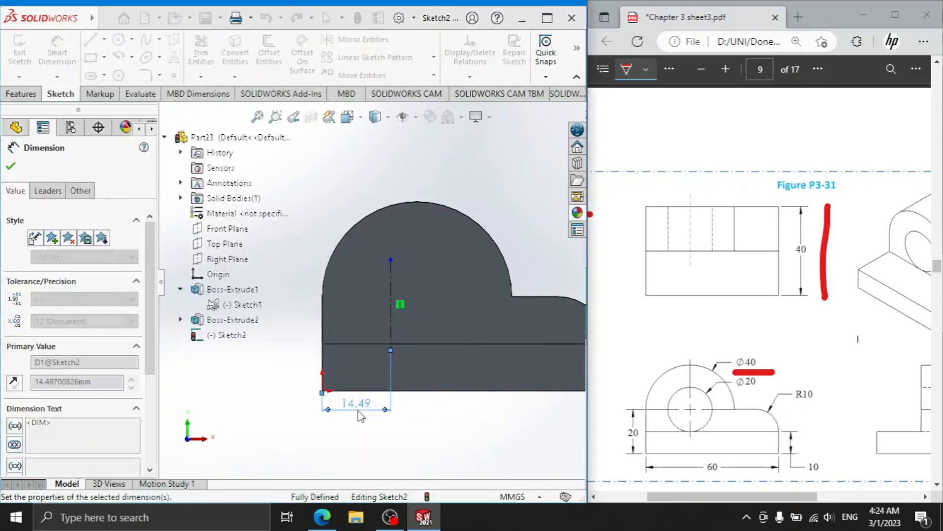
- Draw a horizontal centerline about 16 mm long across the vertical centerline on the boss face
click(104, 57)
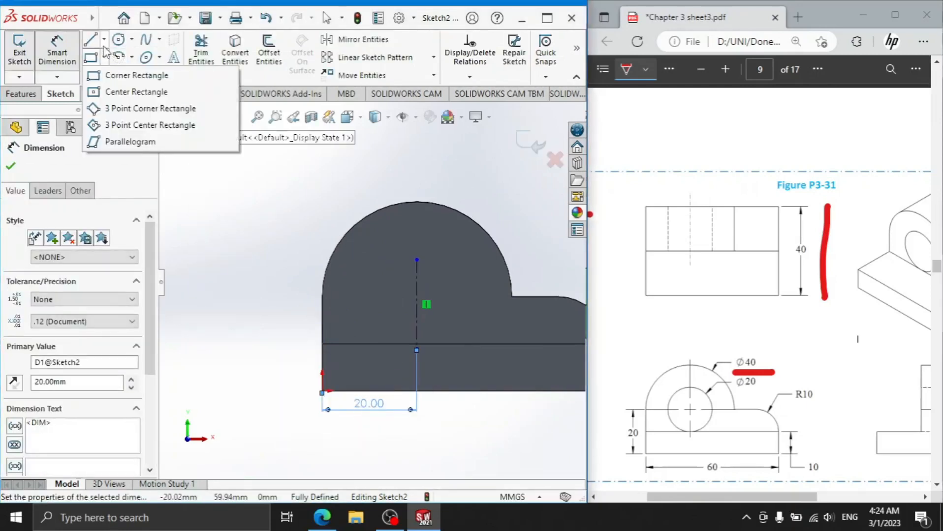
click(104, 39)
click(130, 74)
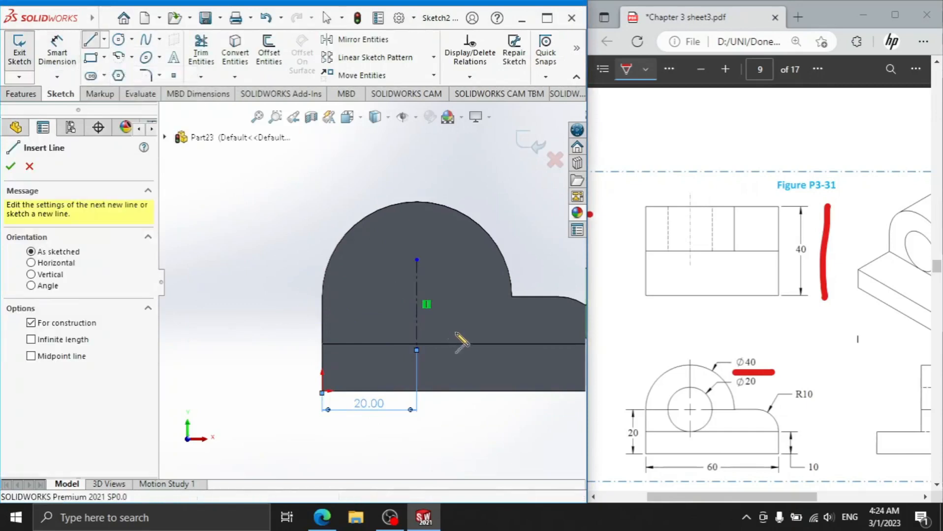
click(381, 303)
click(455, 303)
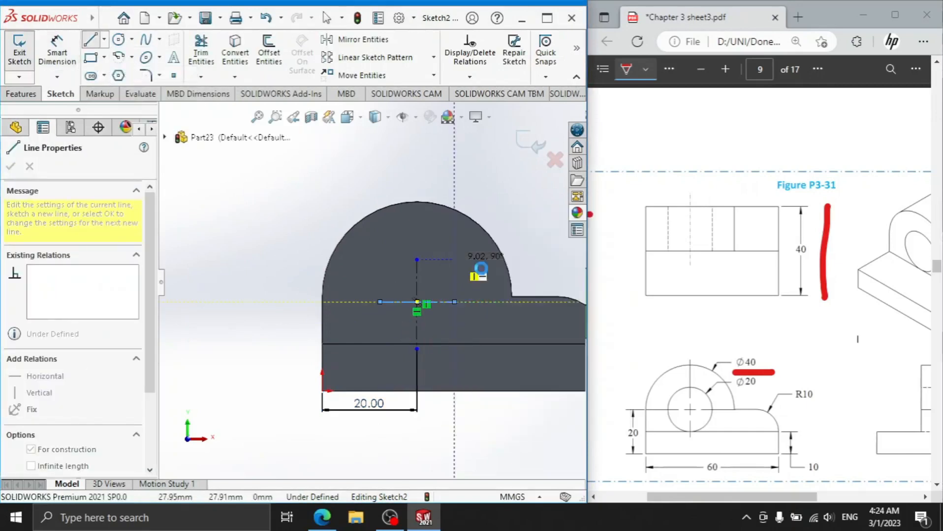
- Dimension the horizontal centerline 20 mm above the base's bottom edge
click(57, 52)
click(393, 302)
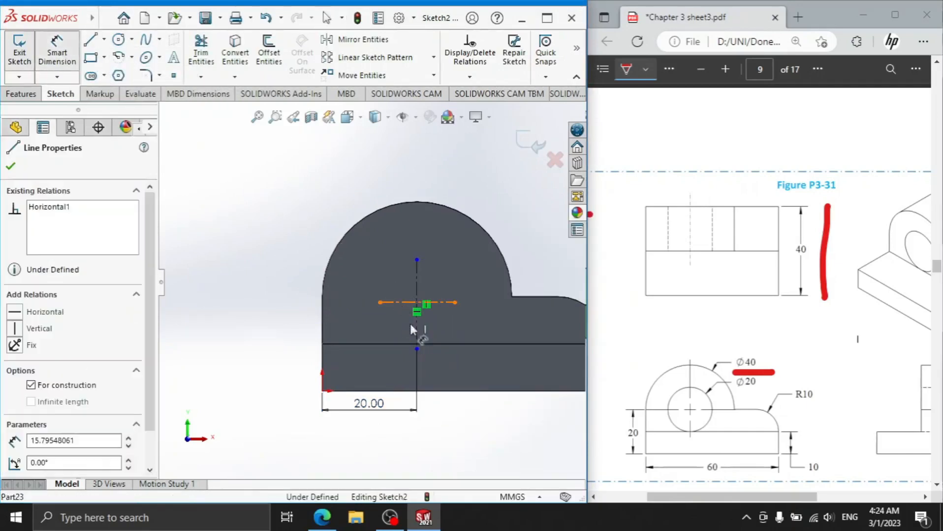
click(409, 391)
click(275, 347)
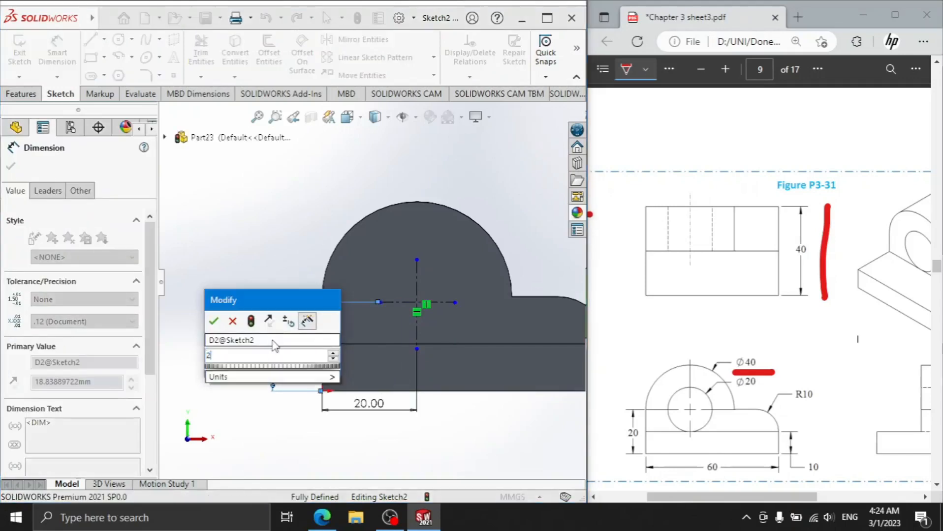
text(20)
key(Return)
click(105, 18)
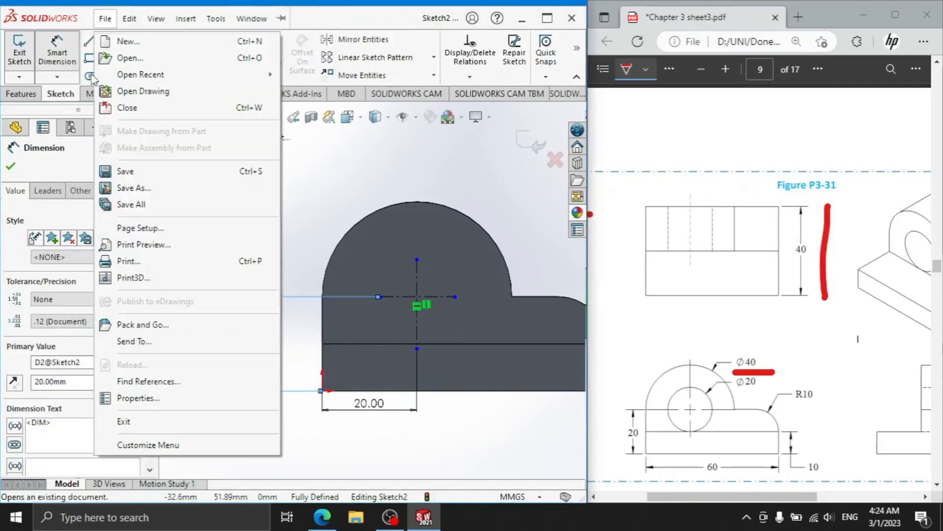
click(337, 167)
- Draw a circle of about 8.3 mm radius centred on the intersection of the two centerlines
click(118, 39)
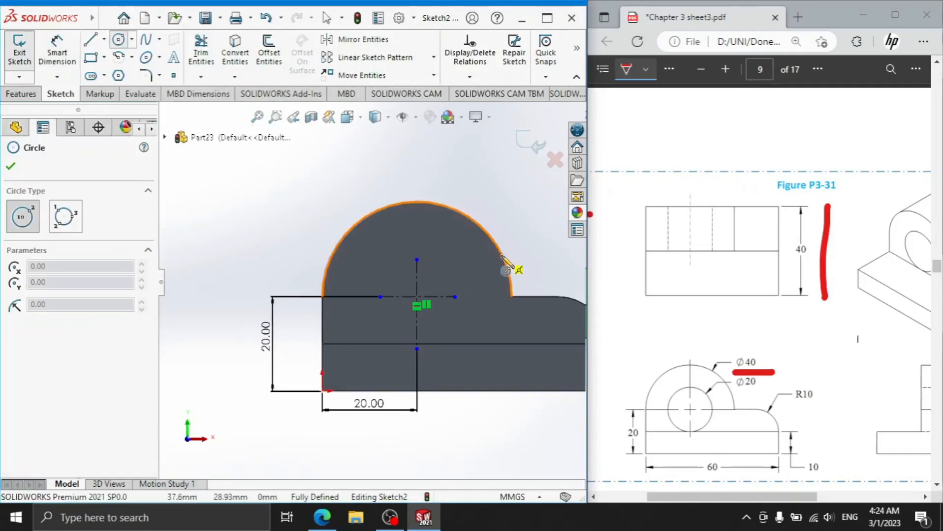
scroll(359, 308, down, 4)
click(354, 301)
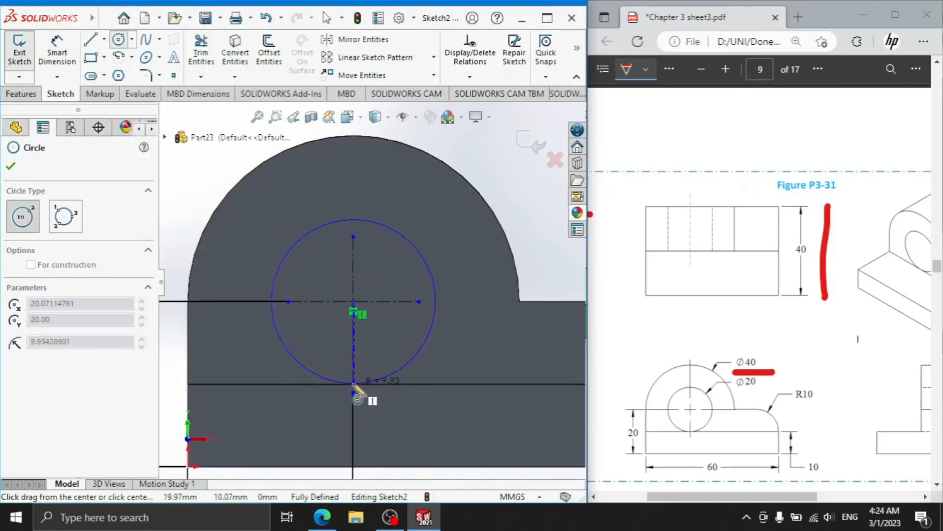
click(355, 371)
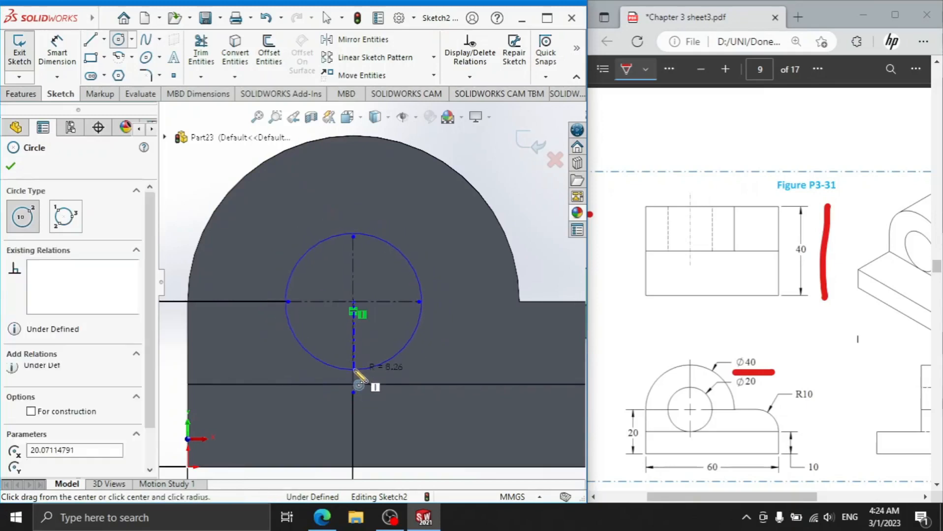
key(Escape)
- Dimension the circle's diameter 20 mm
click(417, 281)
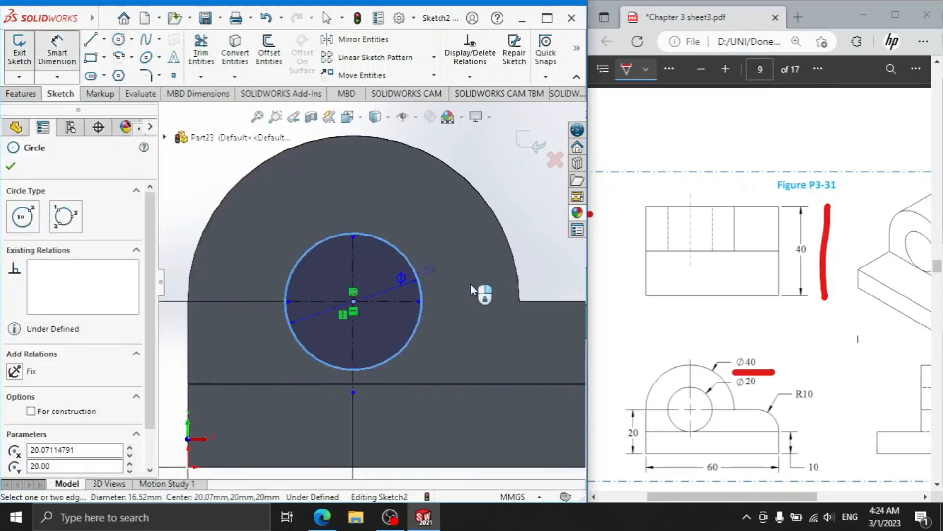
click(478, 287)
text(20)
key(Return)
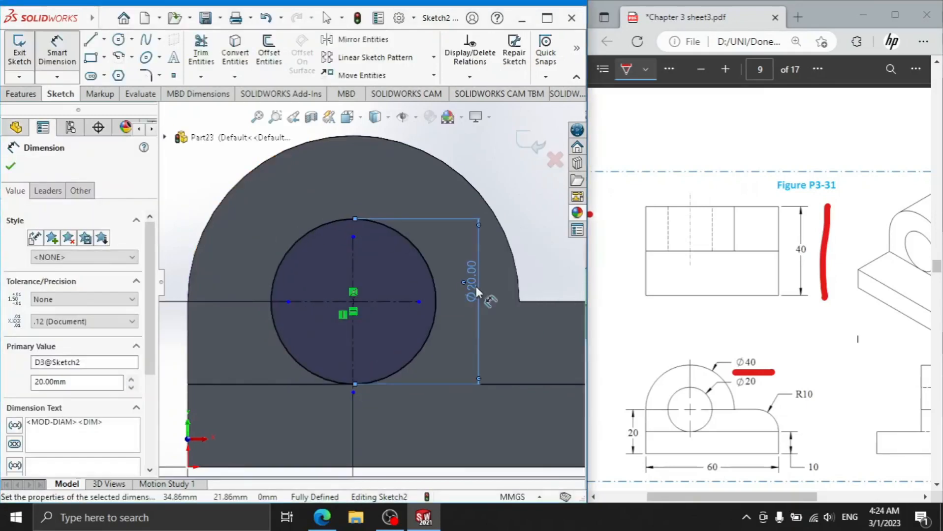
click(11, 166)
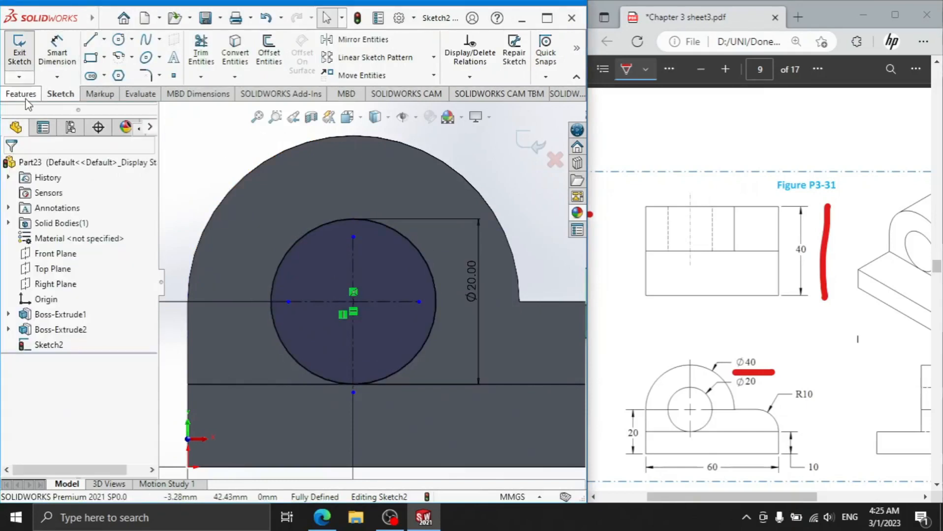
- Cut-extrude the circle blind 20 mm through the rounded boss
click(22, 94)
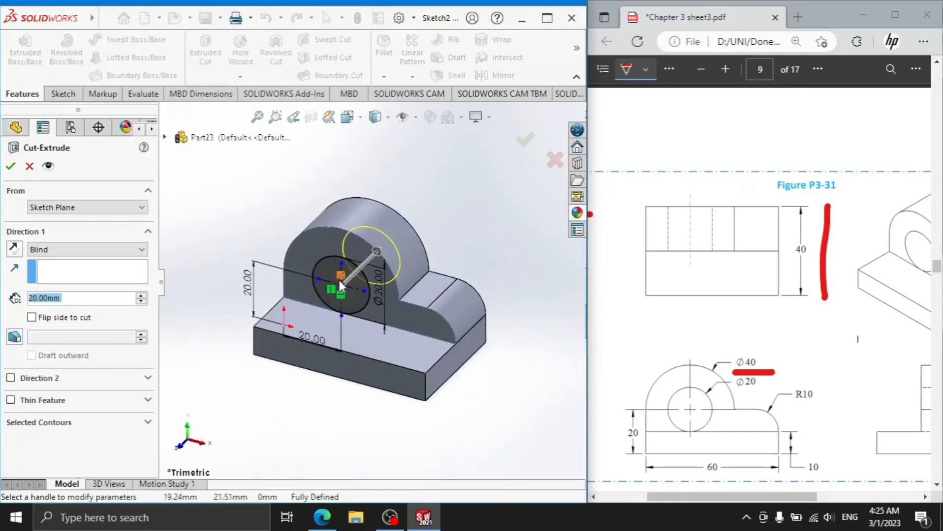
click(10, 166)
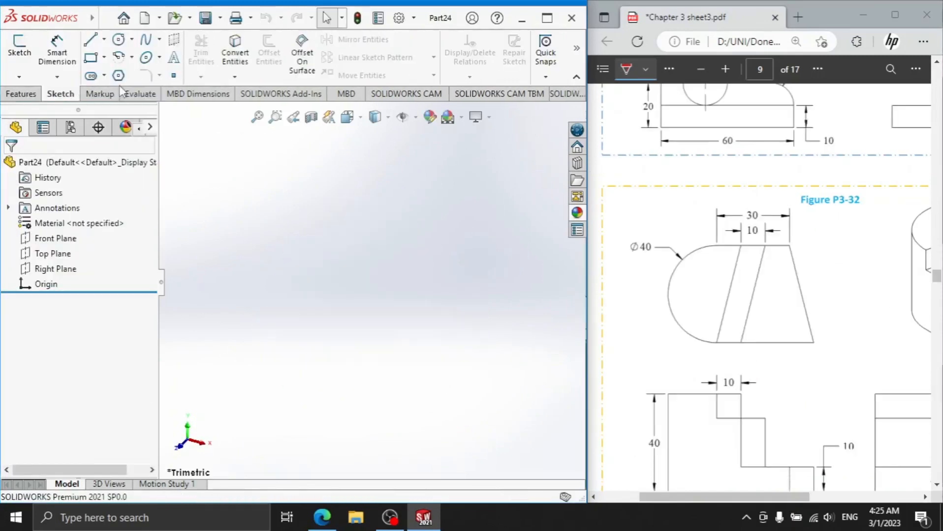
- Start a sketch on the new part's Top Plane and draw a vertical centerline about 89 mm long through the origin
click(103, 40)
click(125, 74)
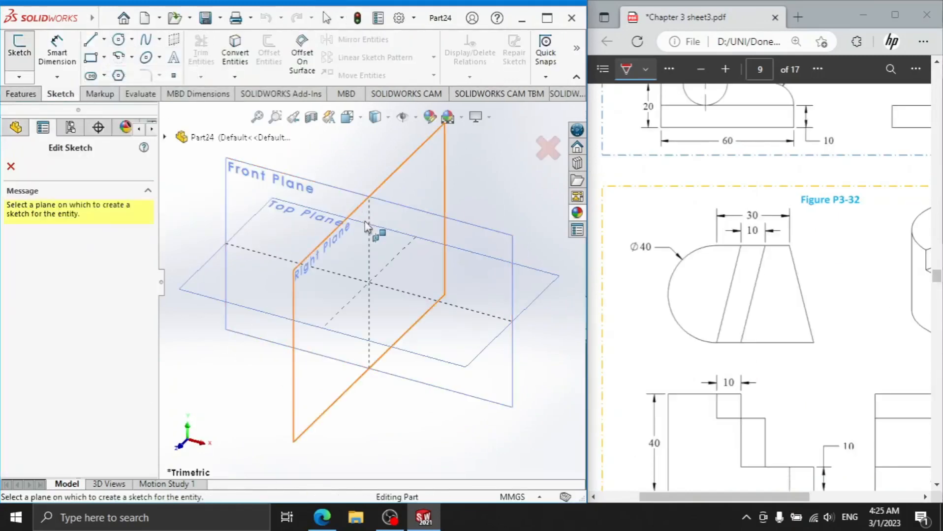
click(250, 279)
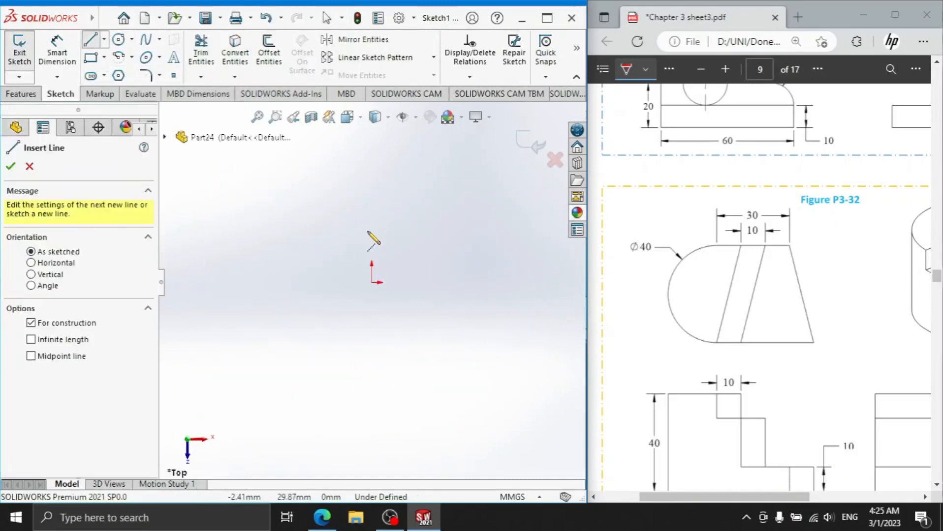
click(371, 211)
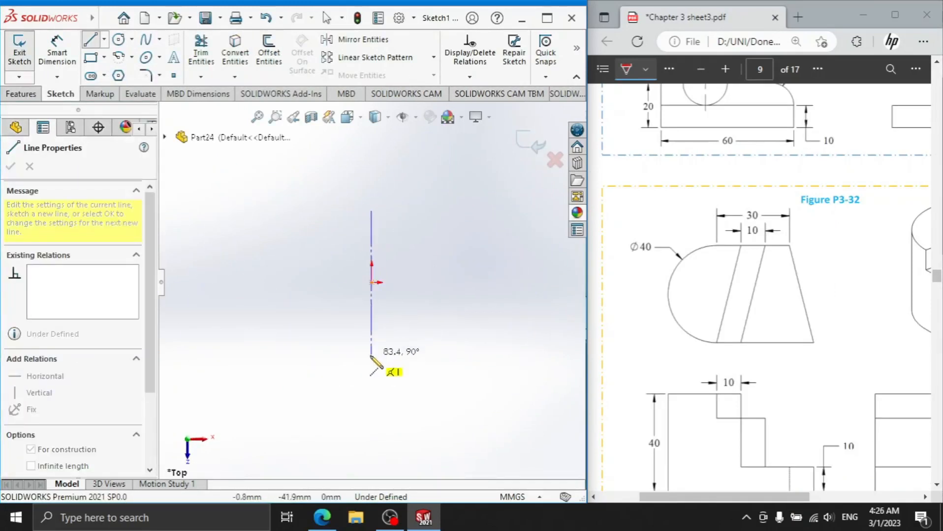
click(371, 364)
right_click(426, 250)
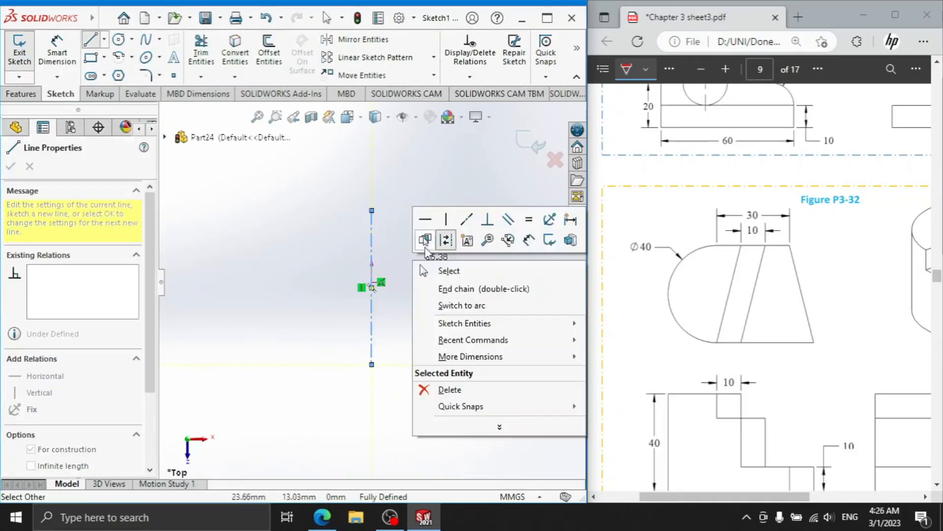
click(442, 271)
- Make the vertical centerline's midpoint coincident with the origin
scroll(392, 295, down, 5)
click(332, 295)
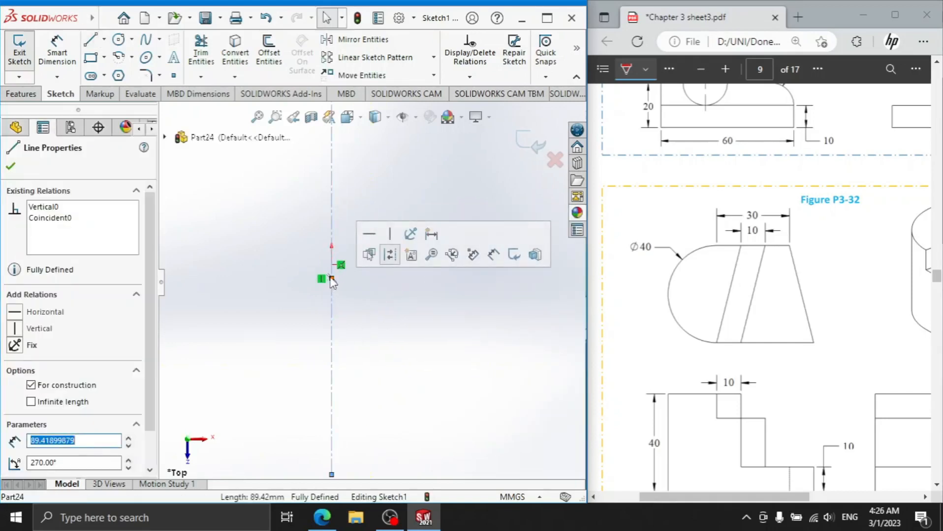
click(331, 278)
ctrl+click(332, 265)
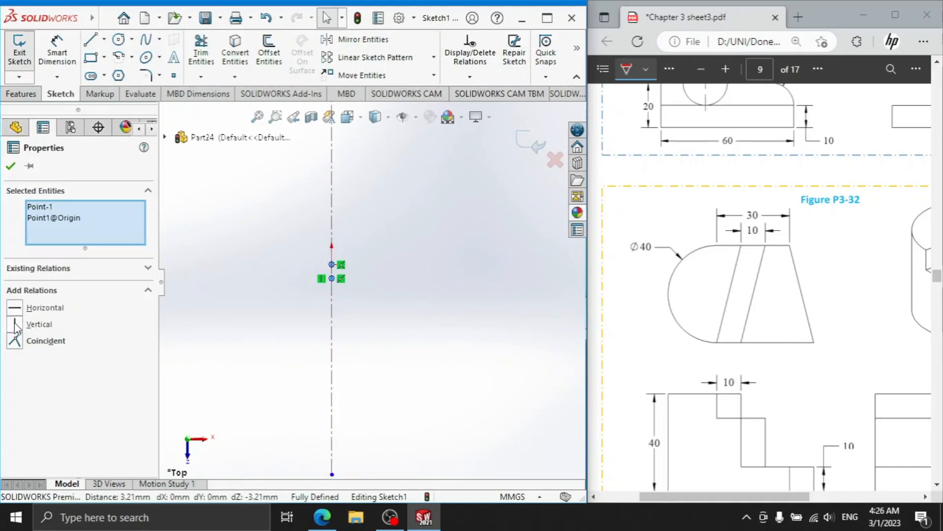
click(14, 342)
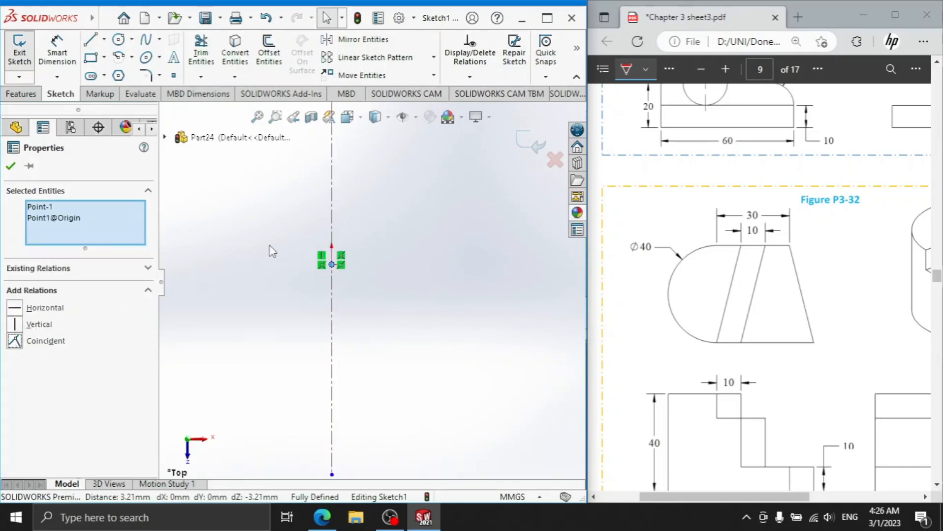
click(269, 250)
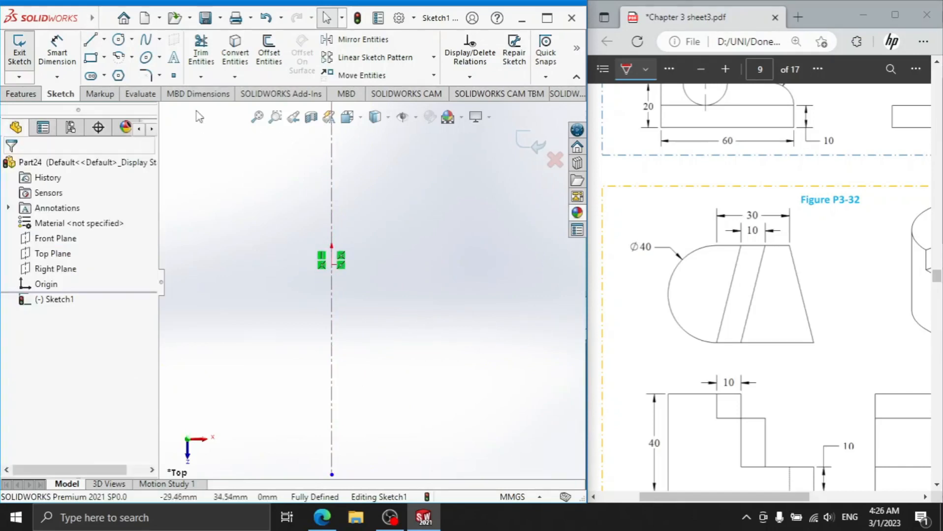
- Draw a circle about 42 mm in diameter centred on the origin
click(119, 42)
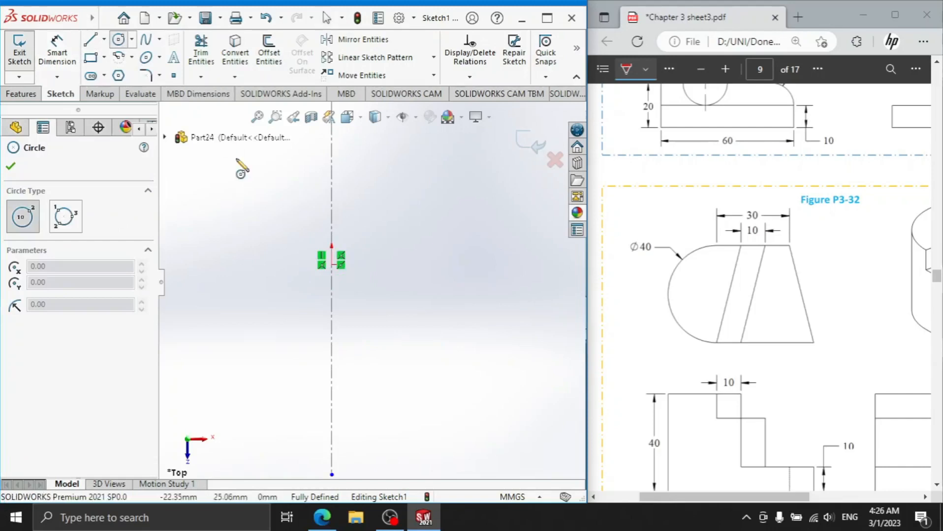
click(332, 265)
click(332, 173)
right_click(383, 155)
click(408, 163)
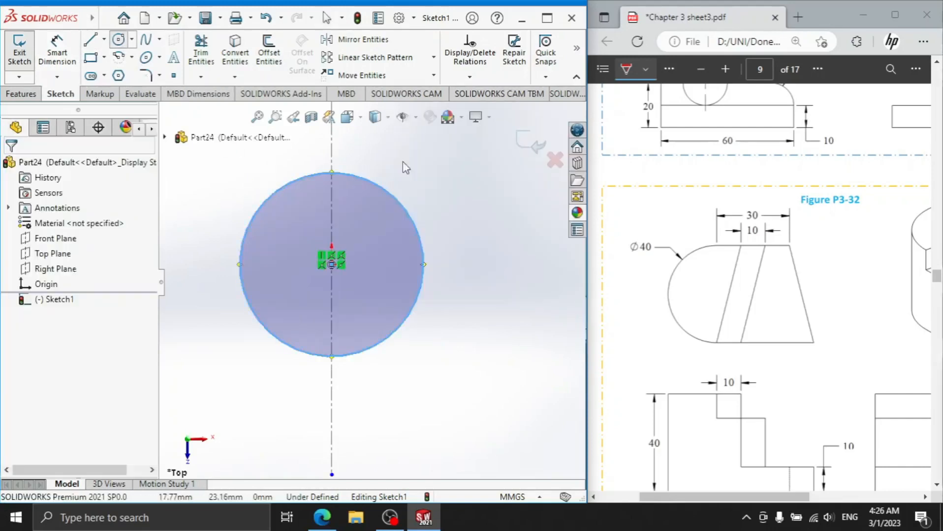
- Dimension the origin-centred circle's diameter 40 mm
click(246, 246)
click(203, 253)
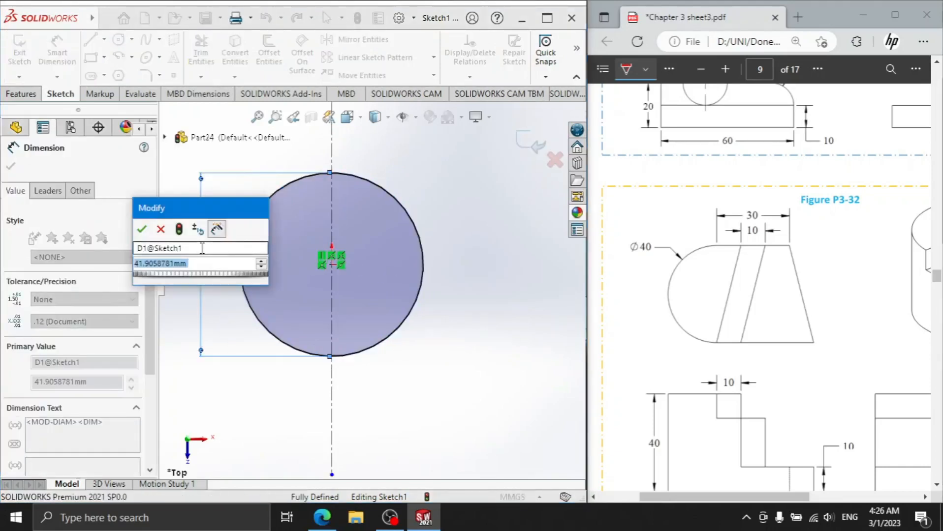
text(40)
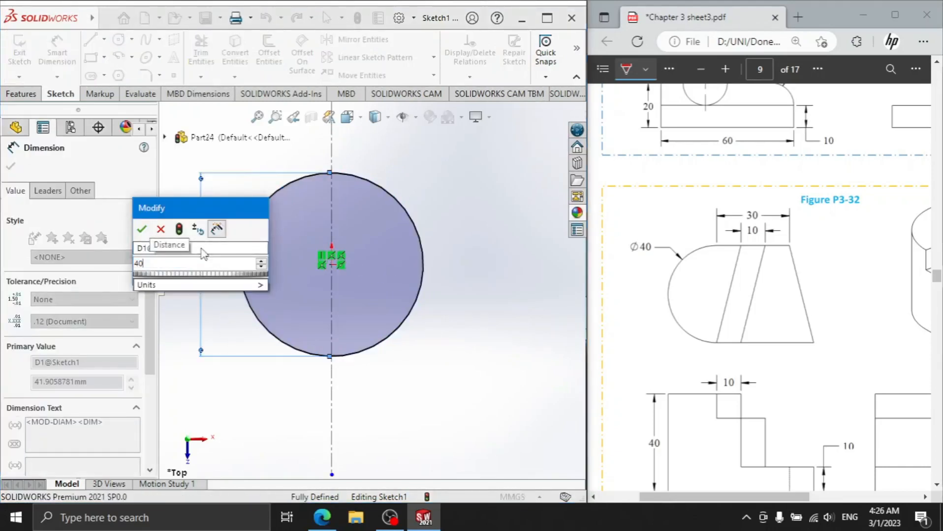
key(Return)
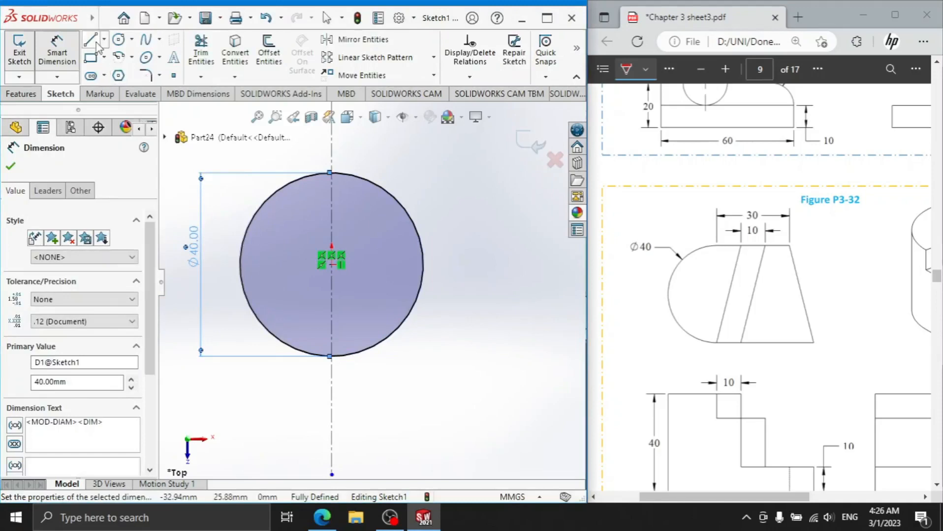
- Draw a horizontal line from the circle's top point rightward past the circle's edge, checking the lower view of Figure P3-32
click(97, 44)
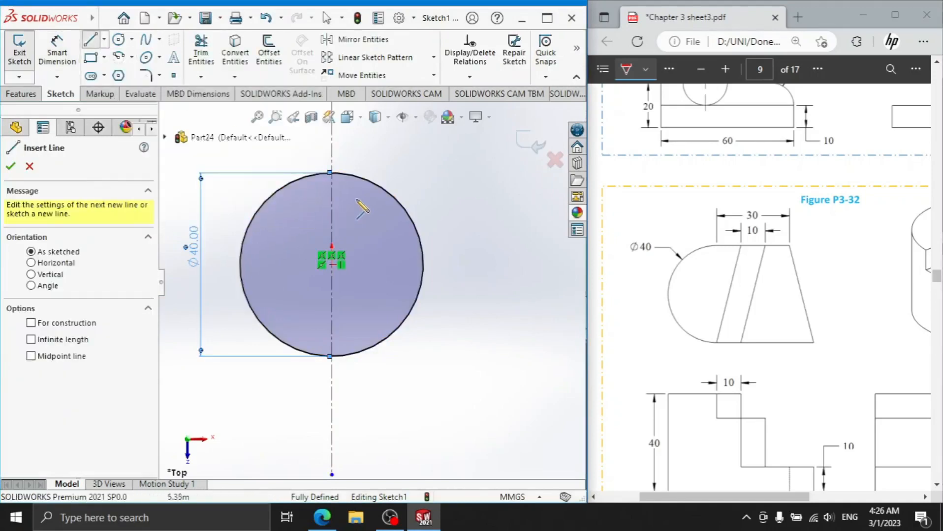
click(332, 174)
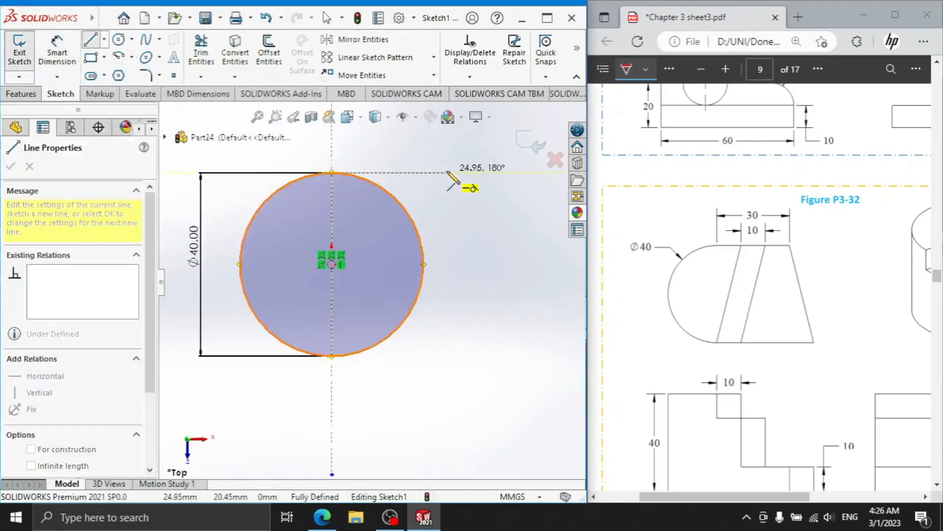
click(473, 174)
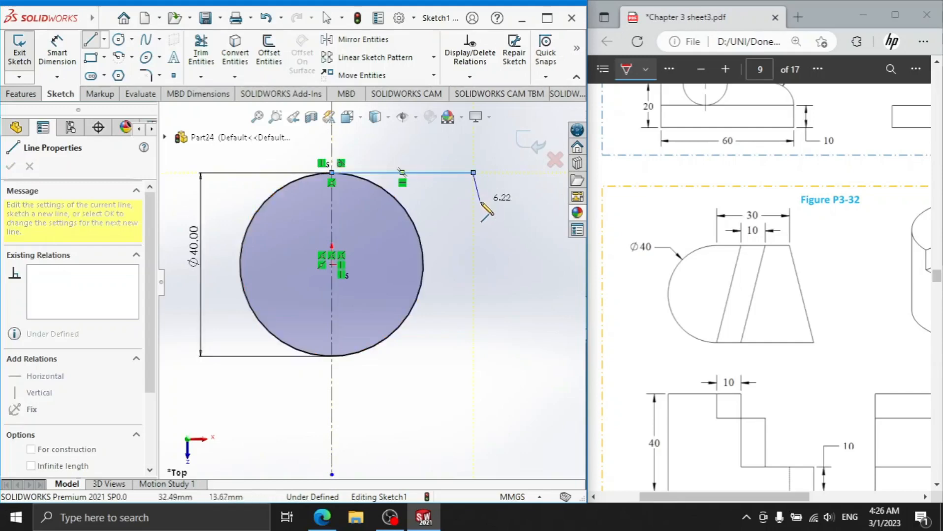
scroll(485, 231, up, 1)
scroll(786, 333, down, 4)
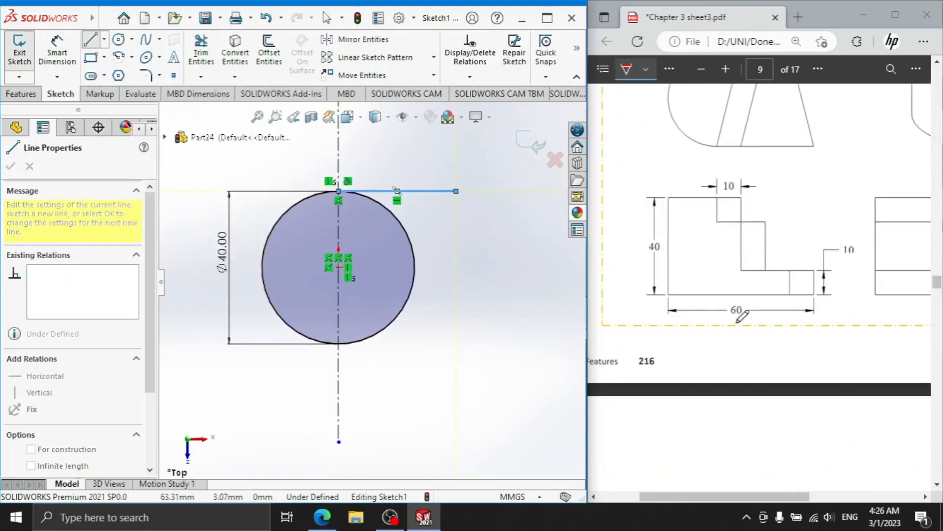
scroll(699, 308, up, 1)
right_click(476, 268)
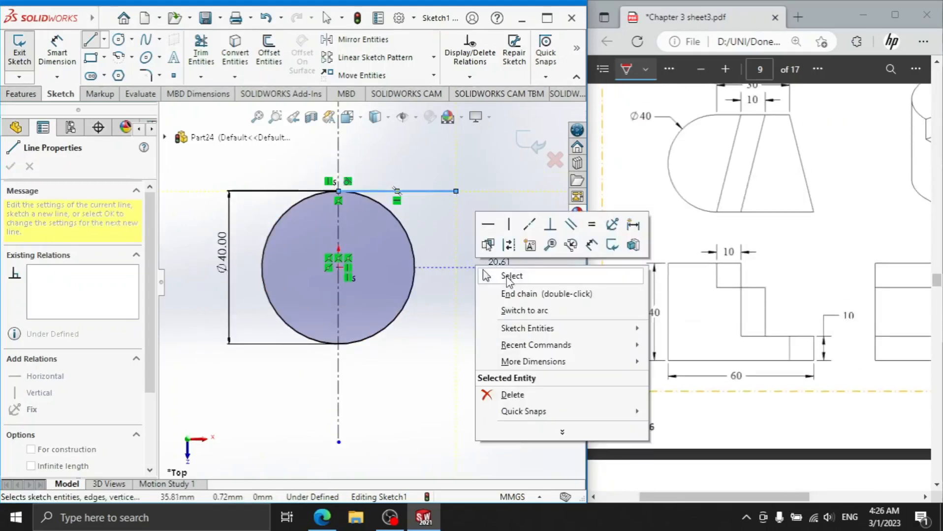
click(485, 274)
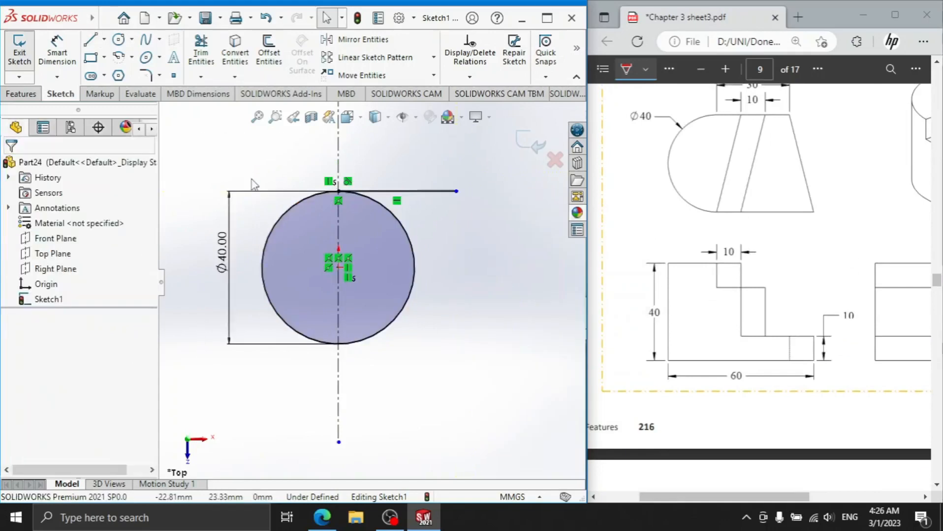
- Draw a horizontal line about 66 mm long through the circle's lowest point and underline the 60 mm width in the reference drawing
click(92, 41)
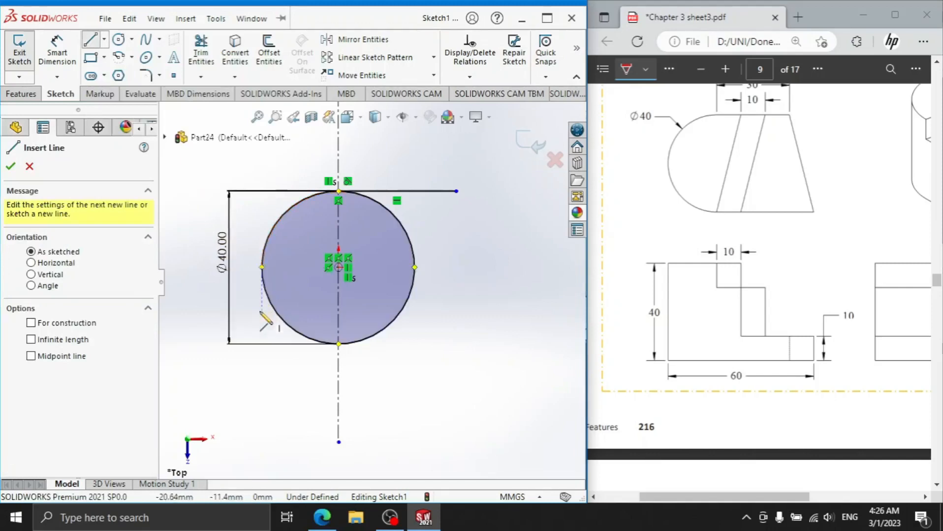
click(262, 344)
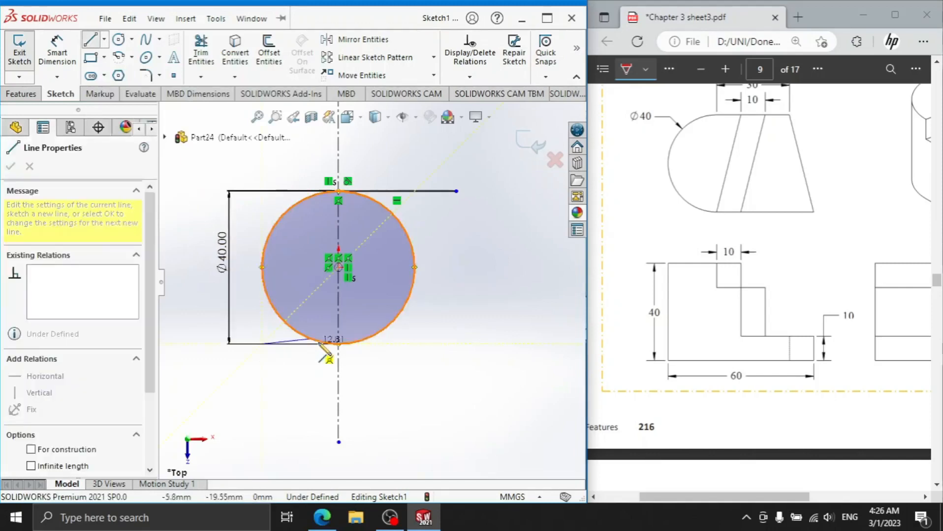
click(514, 344)
right_click(506, 263)
click(515, 268)
drag(681, 399, 835, 400)
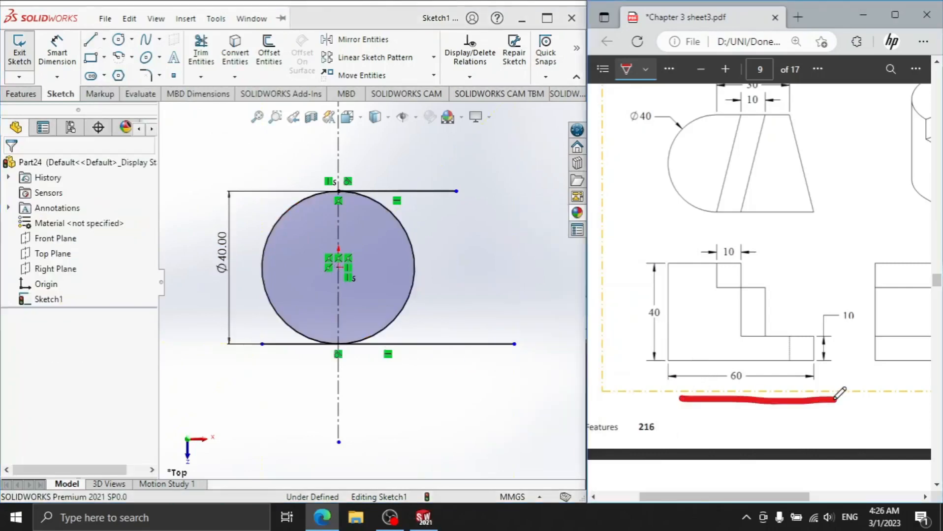
- Dimension the upper horizontal line's length 30 mm
click(72, 58)
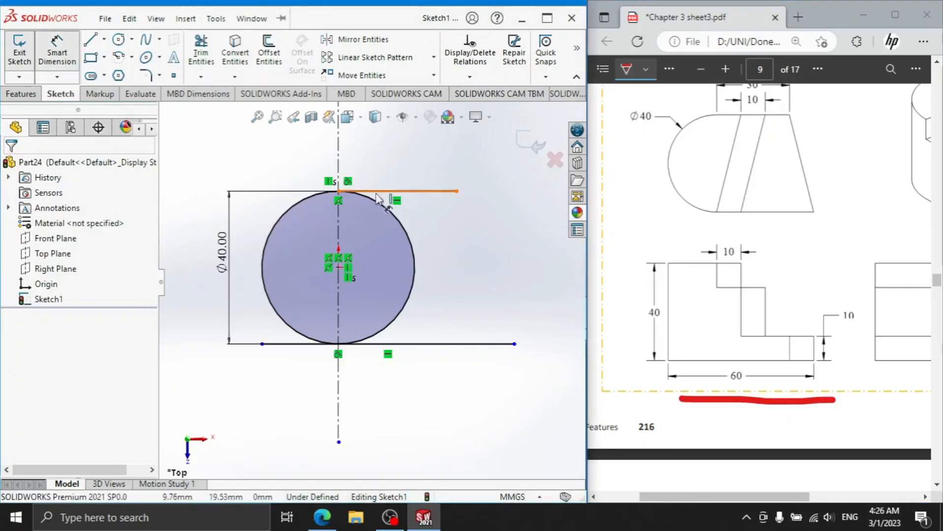
click(407, 195)
click(403, 160)
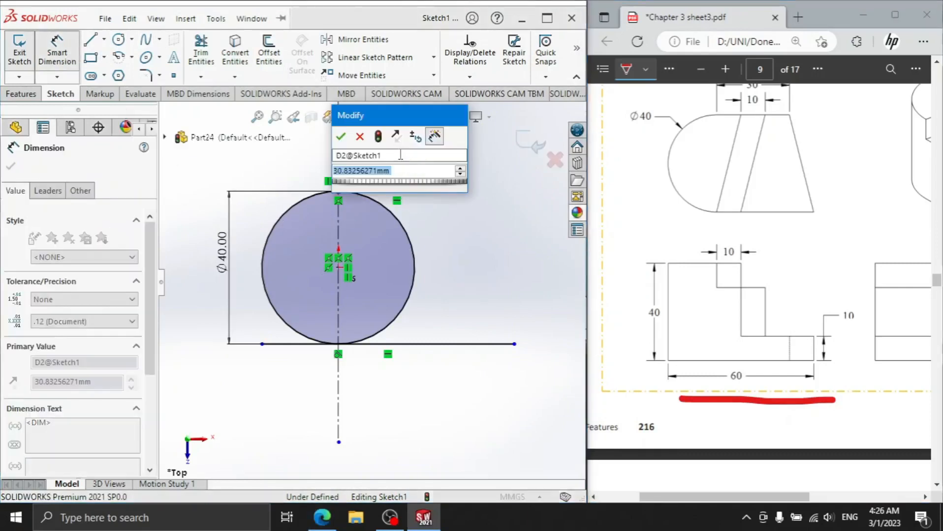
text(30)
key(Return)
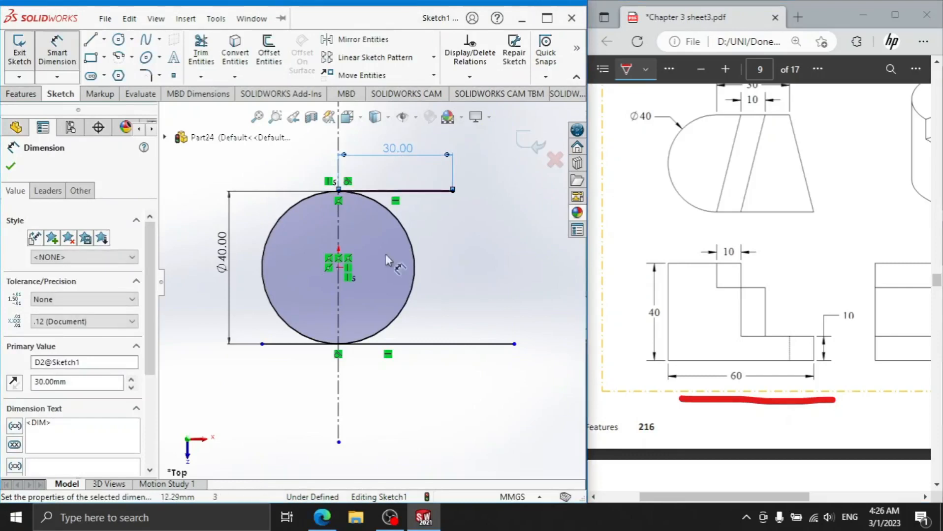
- Remove the stray midpoint from the lower horizontal line and dimension the line's length 60 mm
click(387, 345)
click(415, 347)
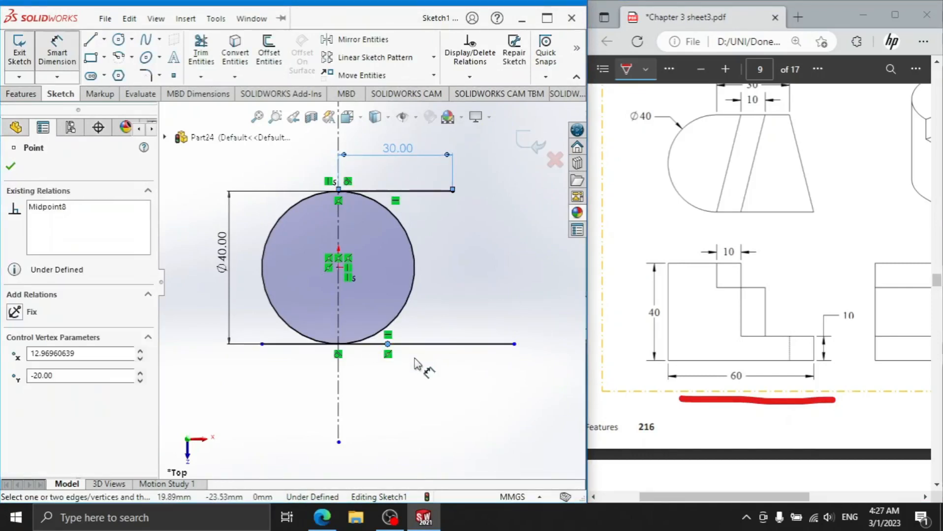
click(7, 169)
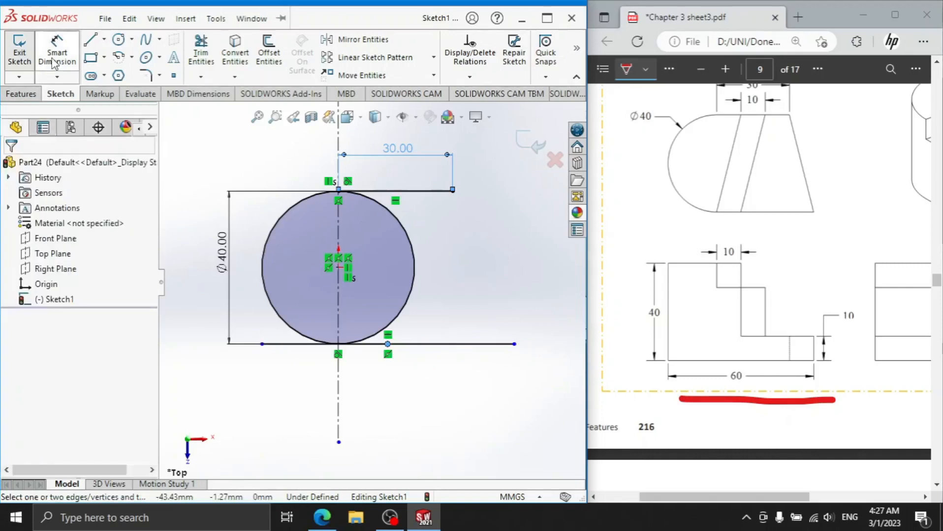
click(420, 347)
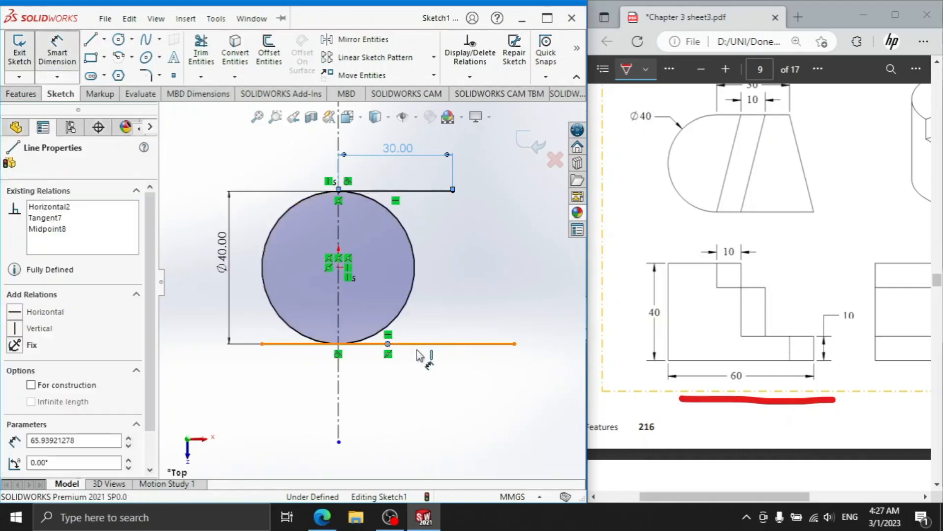
click(419, 346)
key(Delete)
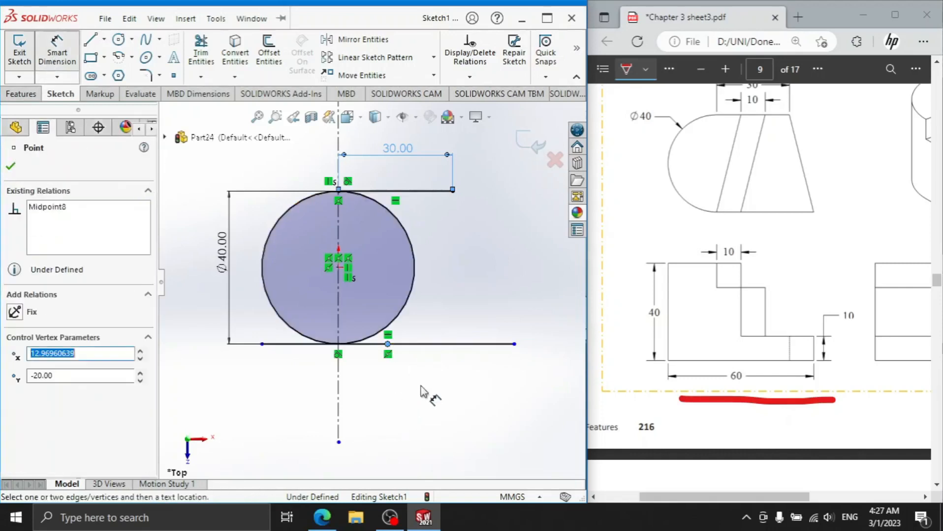
click(417, 346)
click(405, 412)
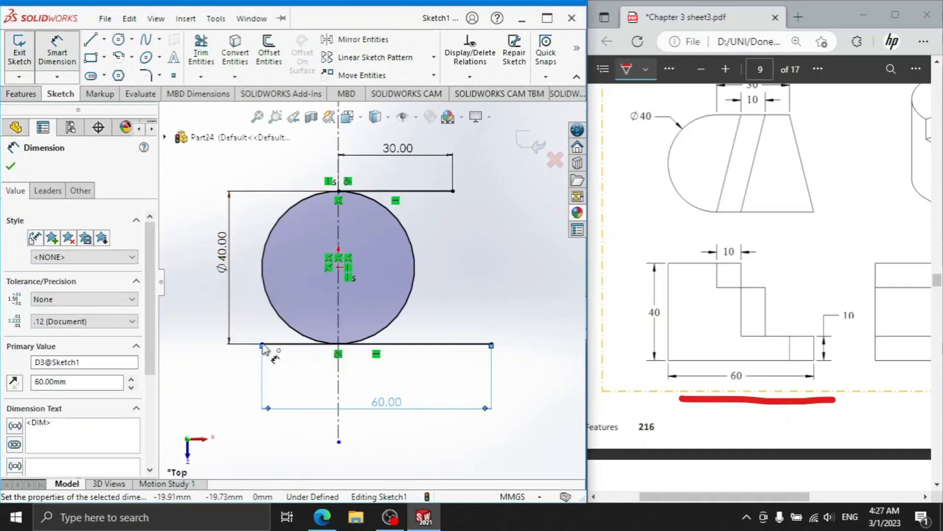
- Dimension the distance from the lower line's left endpoint to the vertical centerline 20 mm
click(262, 346)
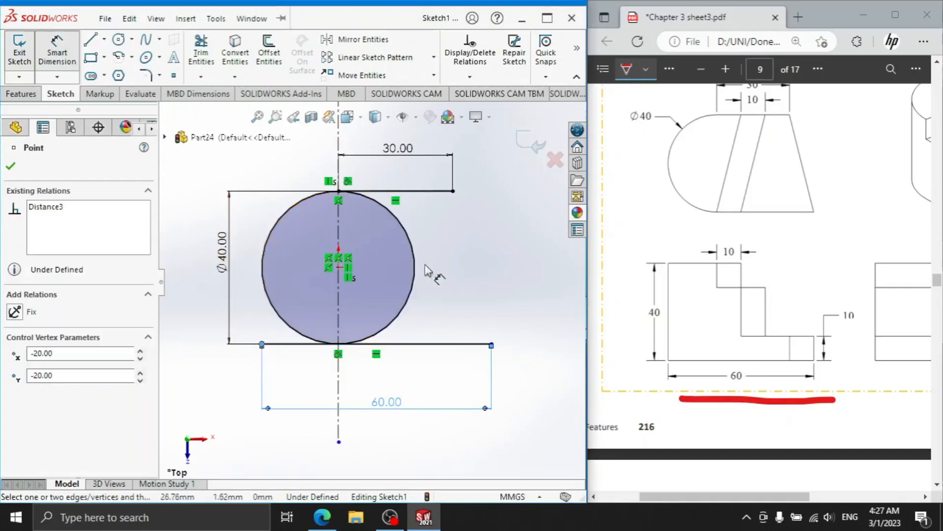
click(339, 306)
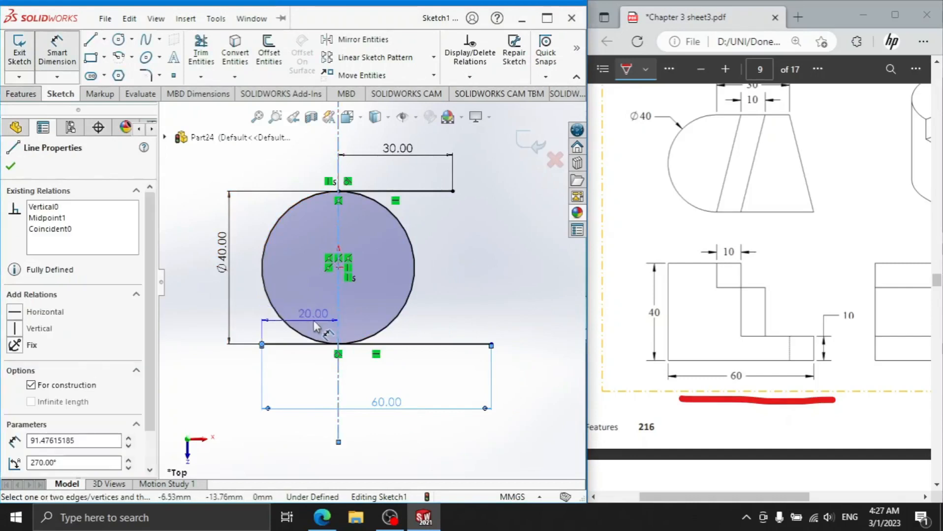
click(307, 314)
key(Return)
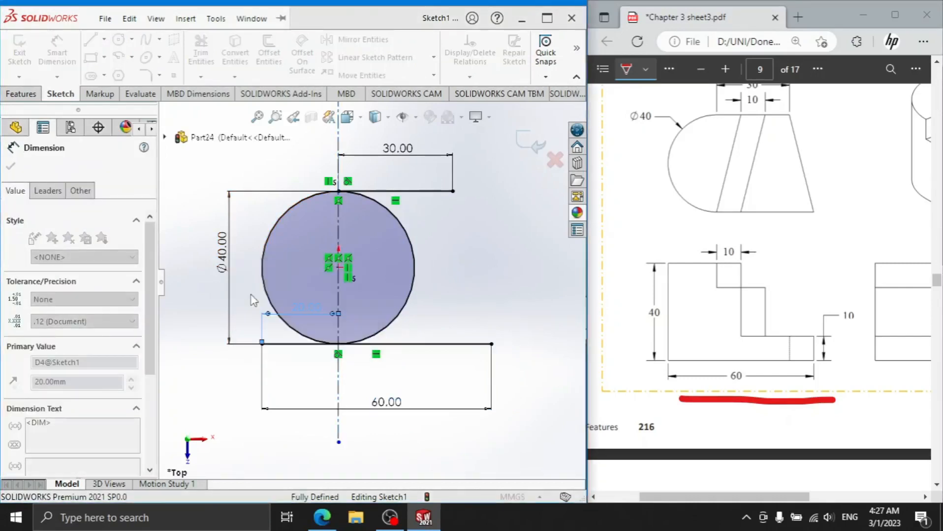
click(17, 167)
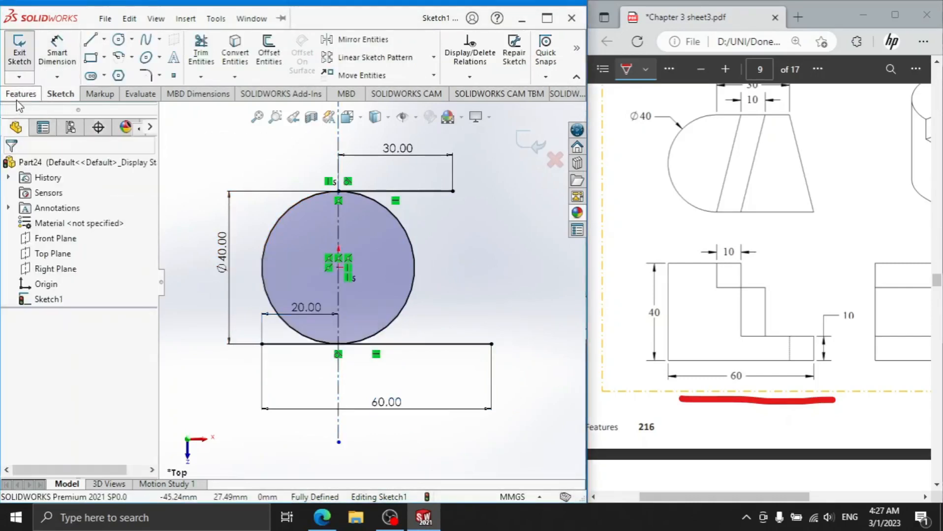
- Draw a slanted line joining the right endpoints of the upper and lower horizontal lines
click(88, 44)
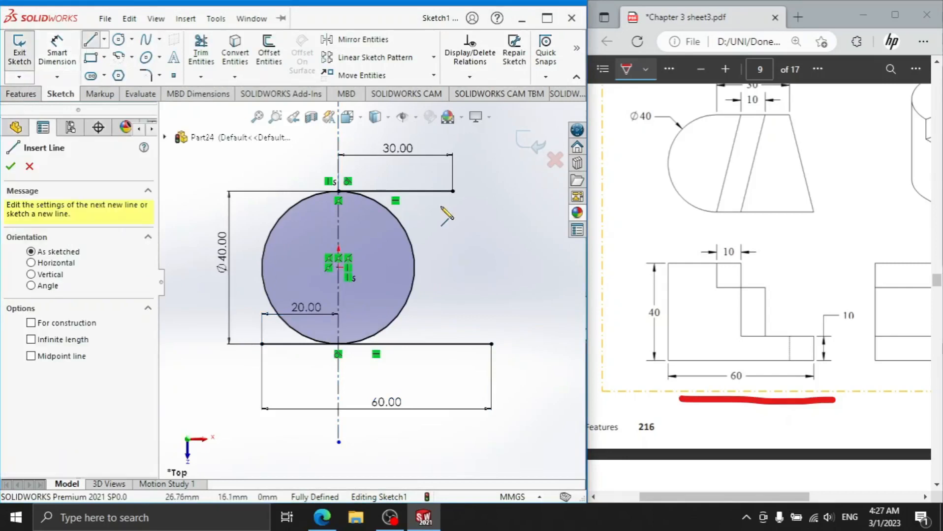
click(453, 190)
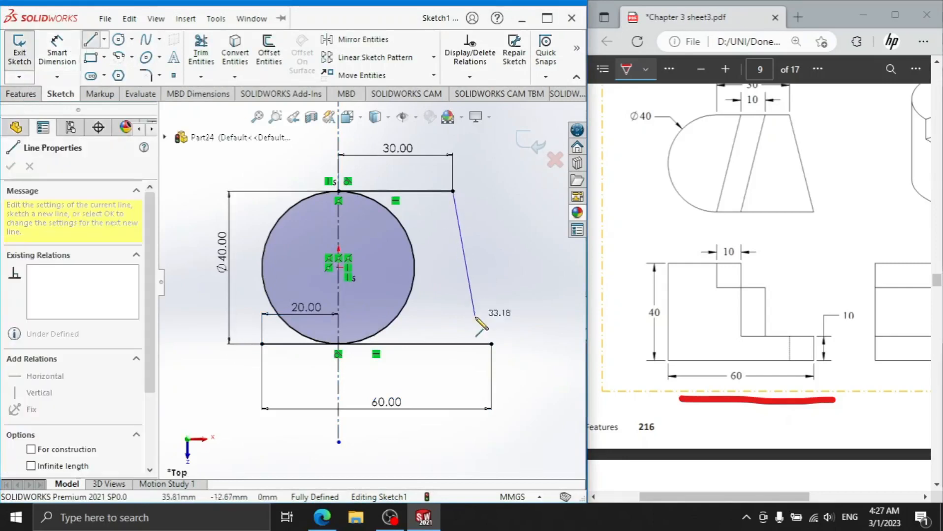
click(490, 344)
right_click(522, 203)
click(536, 206)
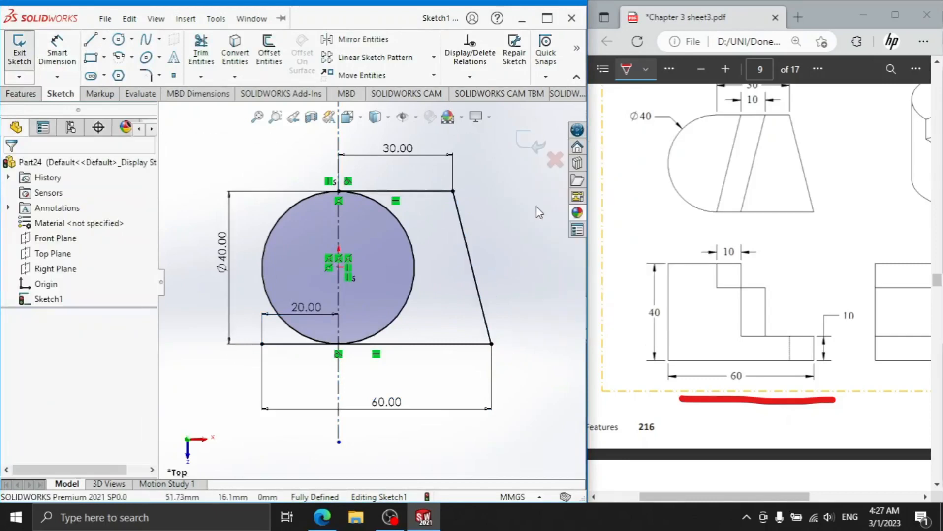
- Trim away the right half of the circle, leaving the left semicircular arc
key(f)
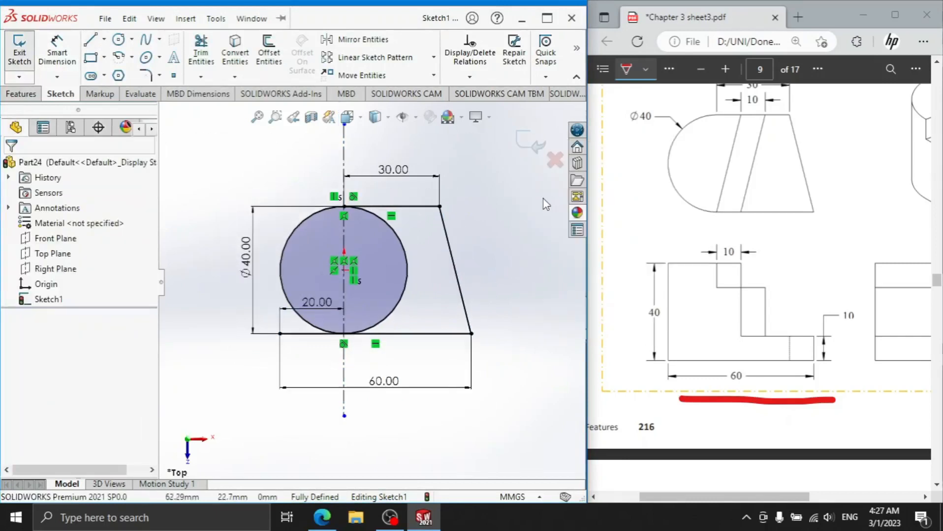
click(192, 56)
key(z)
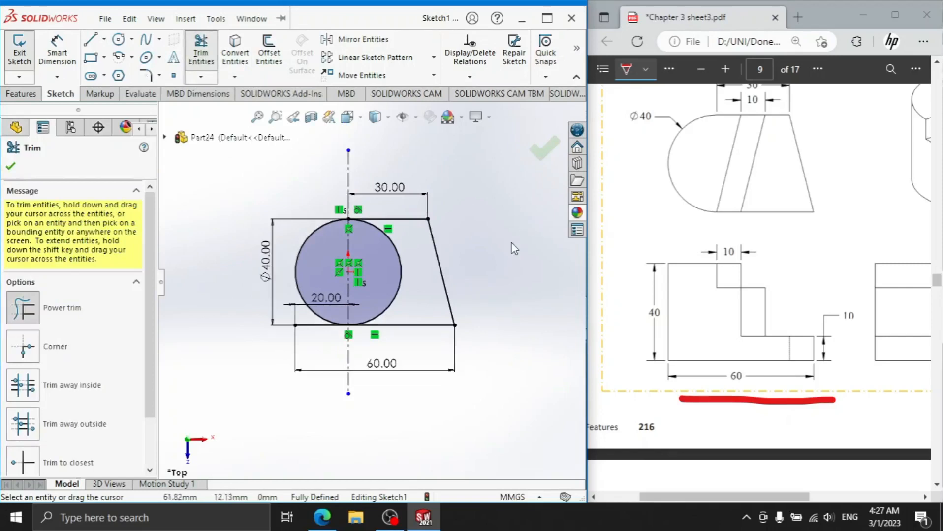
drag(415, 259, 396, 274)
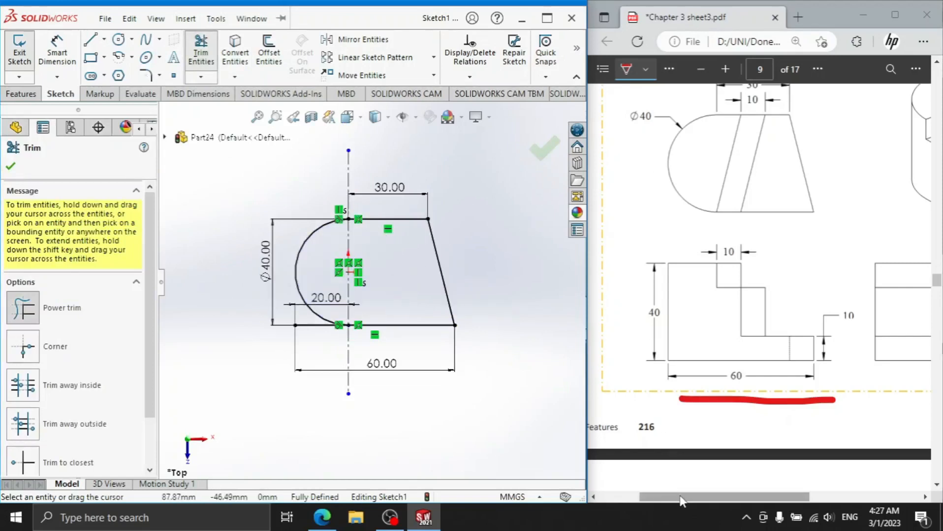
- Following Figure P3-32, draw two chained segments about 10 mm each along the top edge from the centerline, ending with a slanted line to the bottom edge
mouse_move(683, 497)
mouse_down()
mouse_move(769, 496)
mouse_move(725, 494)
mouse_up()
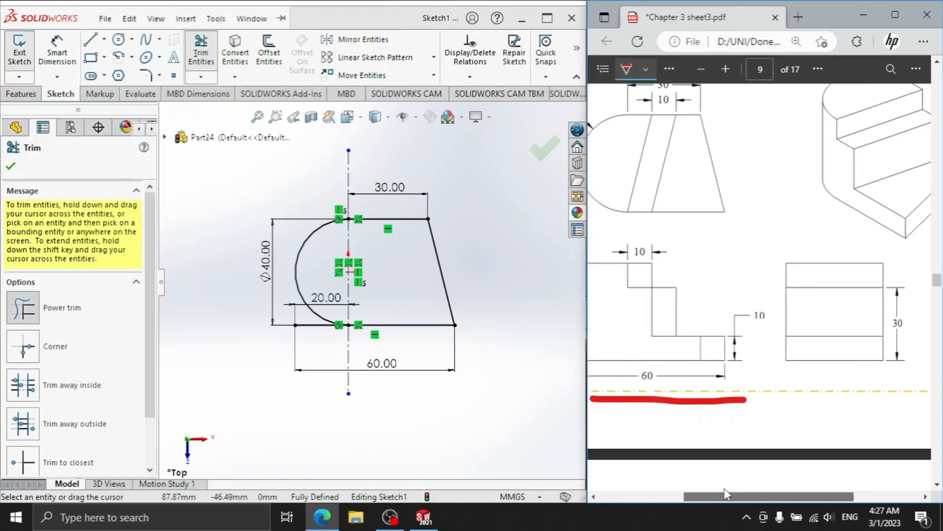
scroll(635, 211, up, 2)
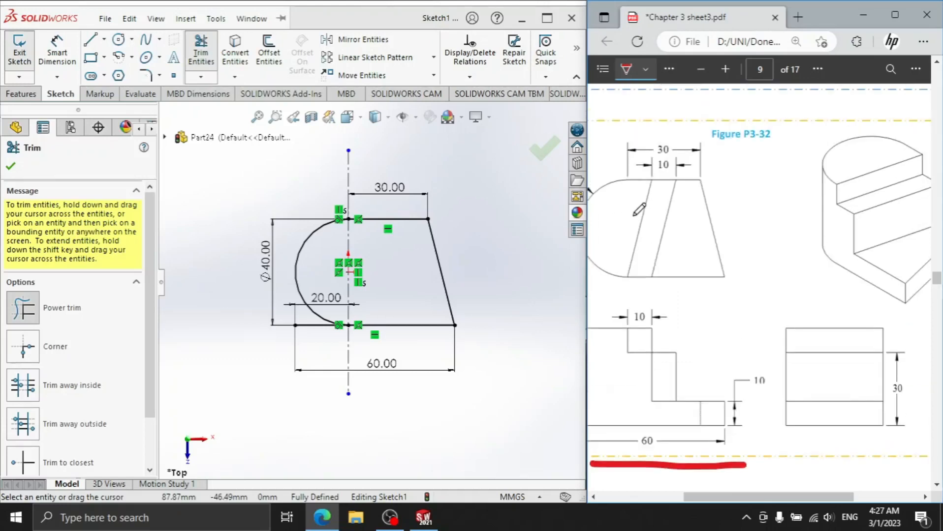
scroll(361, 205, down, 5)
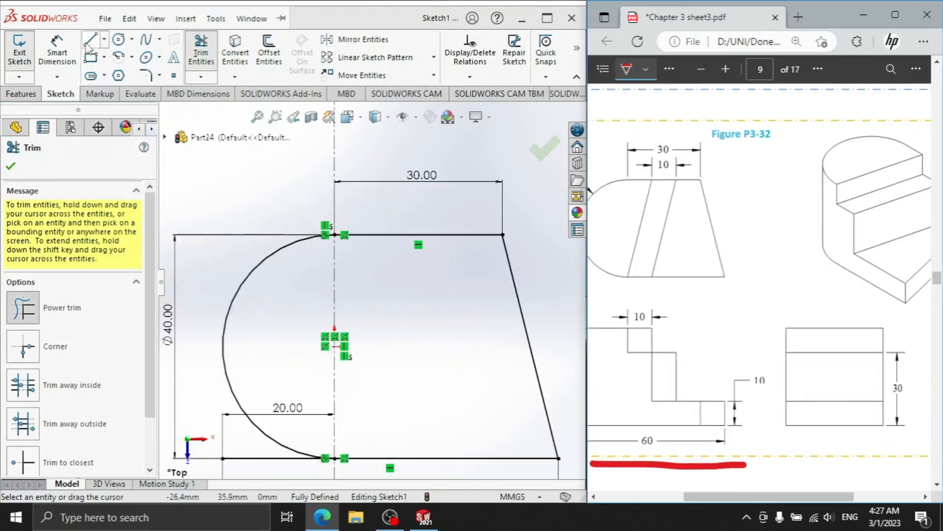
click(90, 40)
click(335, 235)
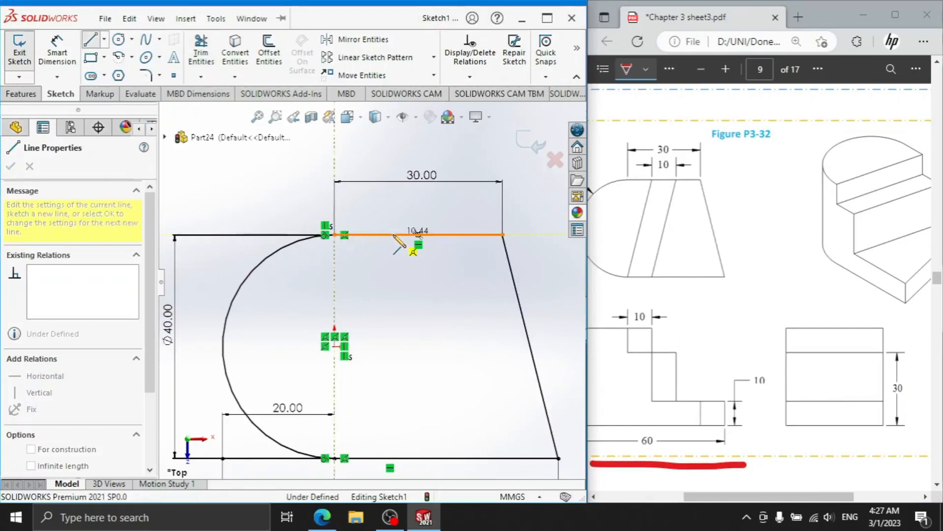
click(394, 235)
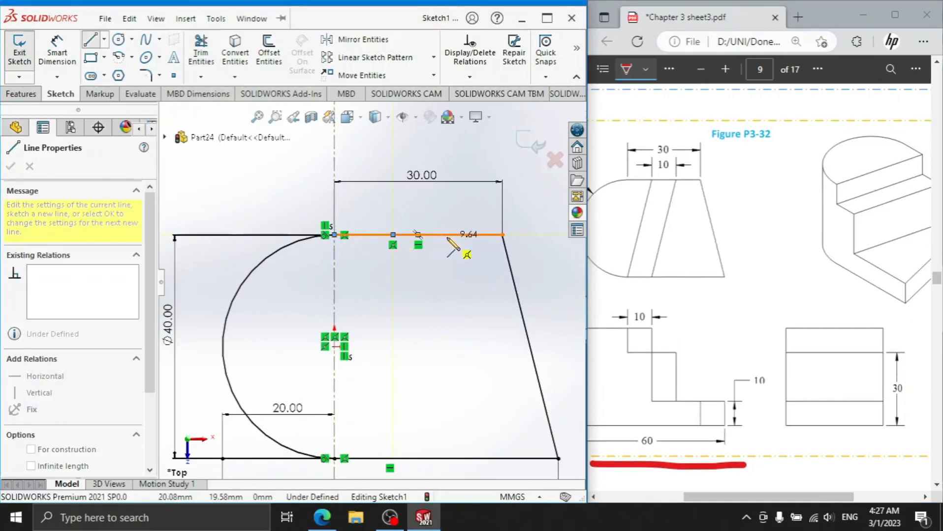
click(446, 235)
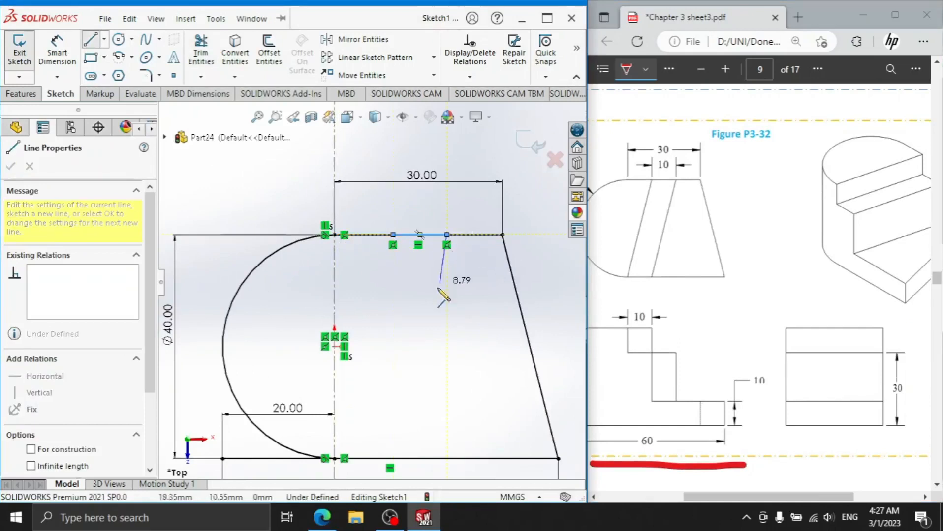
click(387, 458)
right_click(363, 263)
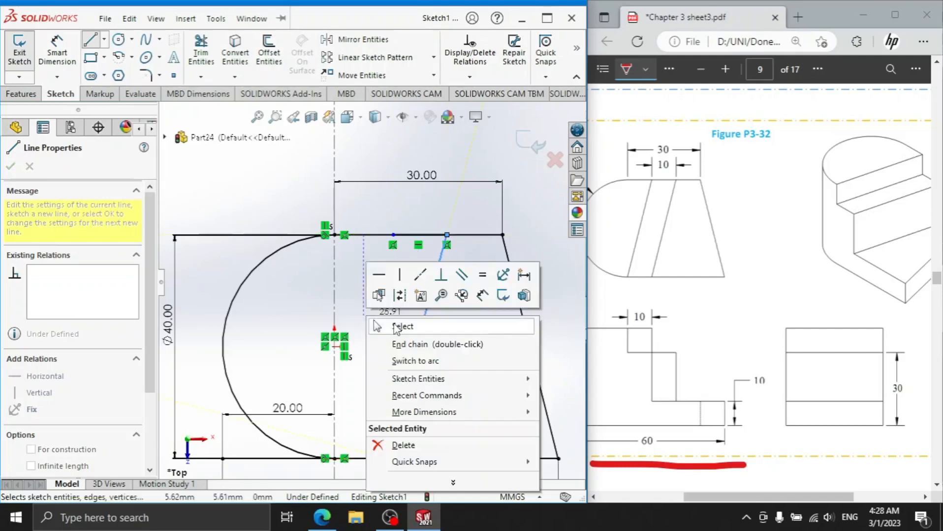
click(395, 326)
- Dimension the distance from the centerline's top-edge point to the first segment's right endpoint 10 mm
click(58, 53)
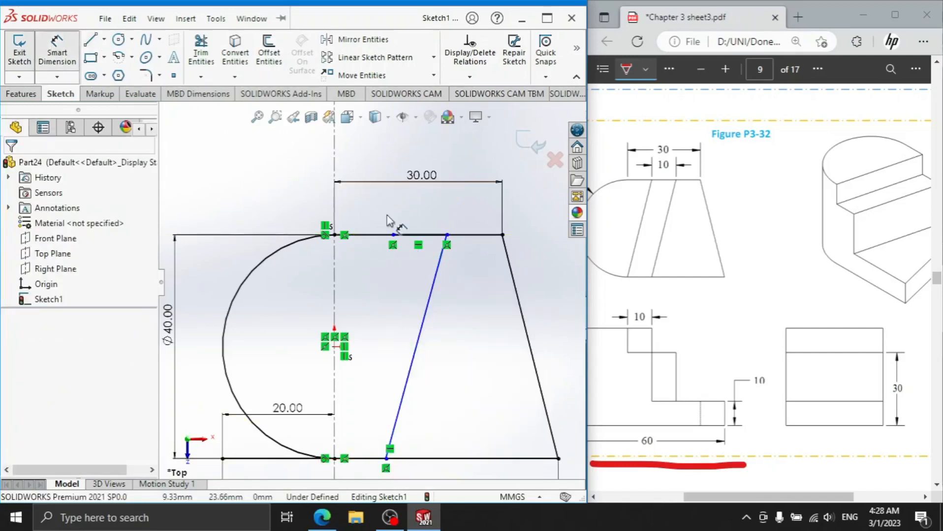
click(393, 235)
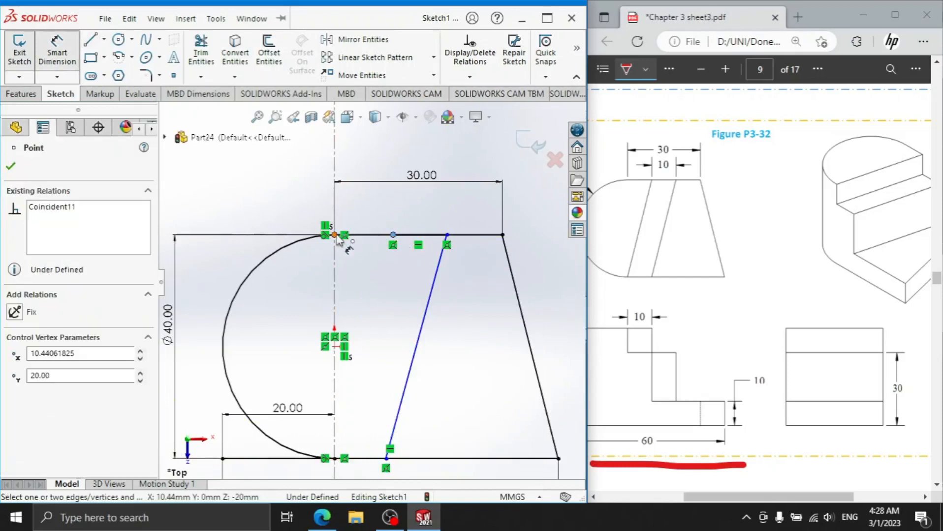
click(335, 235)
click(363, 207)
text(10.00mm)
key(Return)
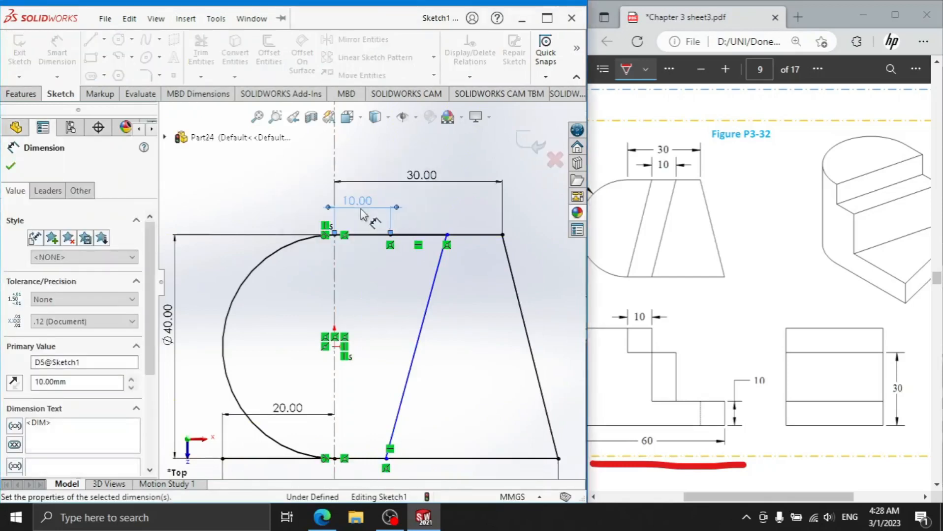
- Dimension the distance from the first segment's right endpoint to the slanted line's upper endpoint 10 mm
click(415, 236)
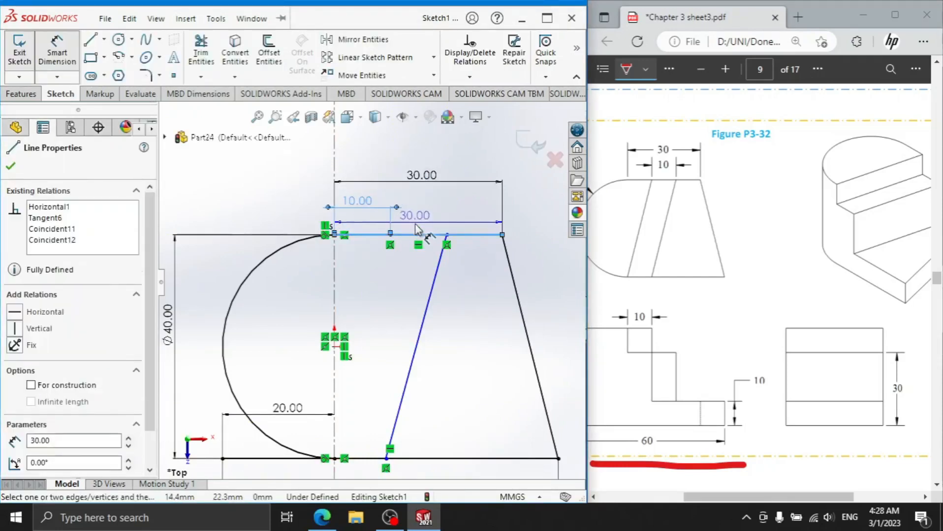
key(Escape)
click(390, 235)
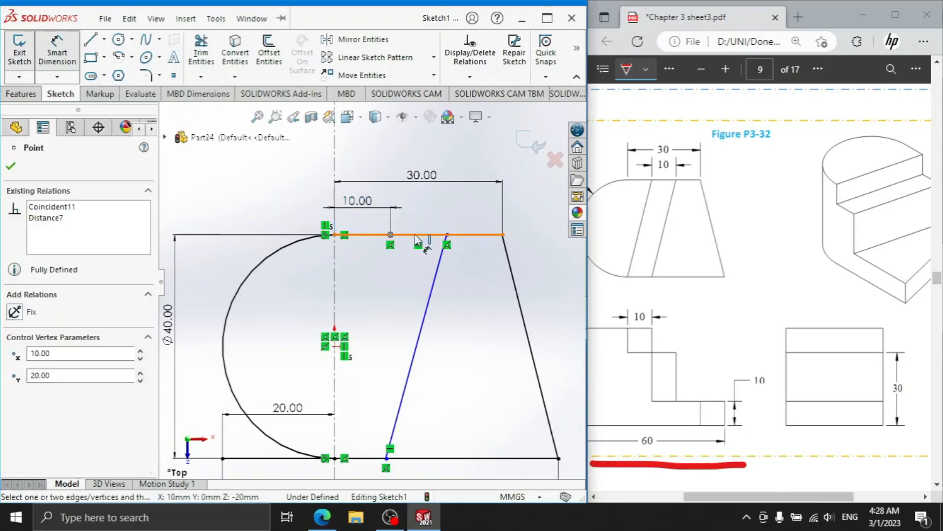
click(453, 239)
click(422, 218)
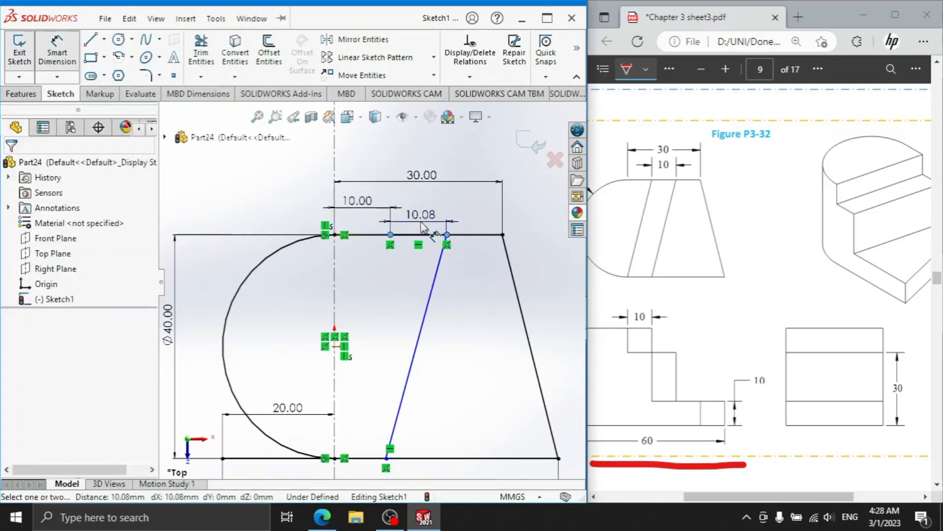
text(10)
key(Return)
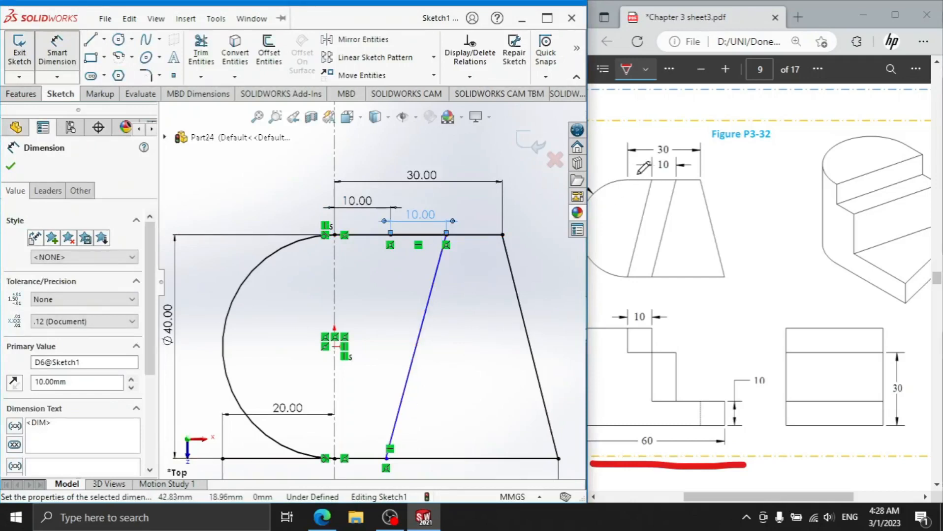
- Draw a slanted line from the top-edge point 10 mm right of the centerline down to the centerline's bottom-edge point
drag(628, 178, 632, 200)
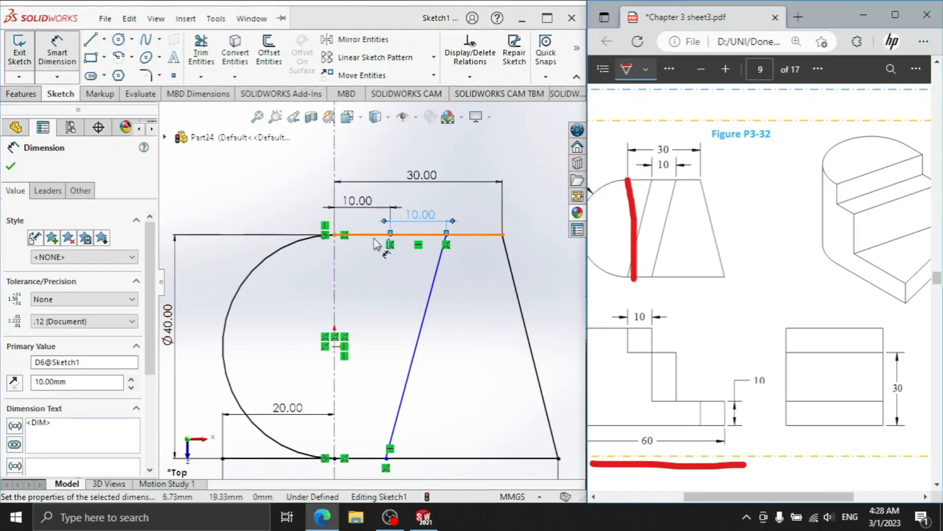
click(90, 41)
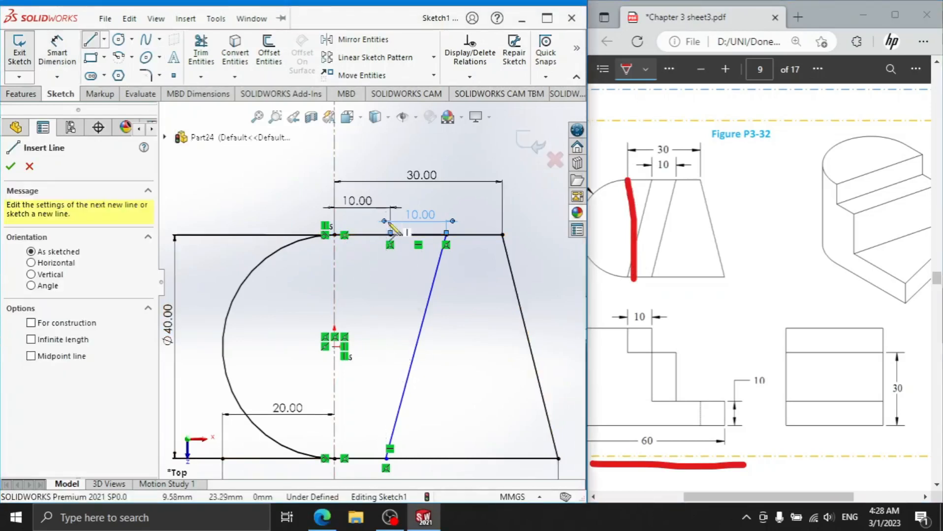
click(391, 235)
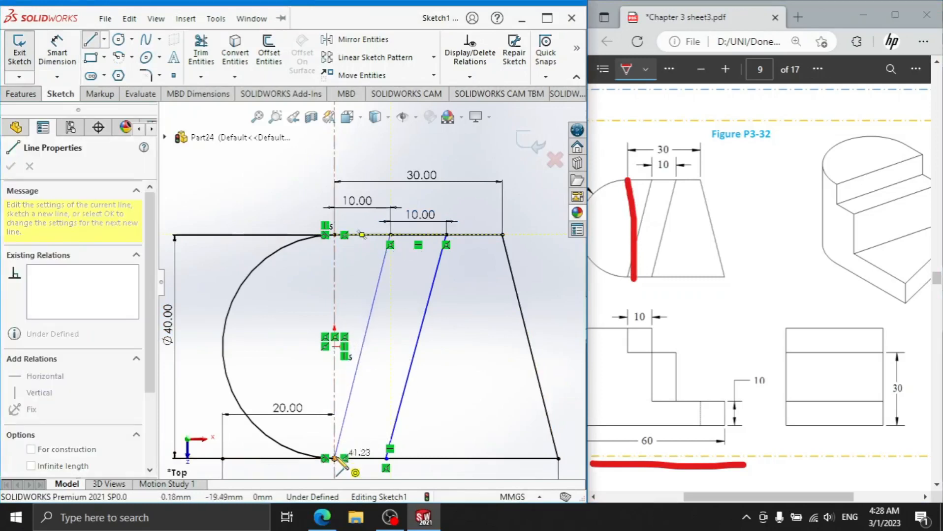
click(335, 459)
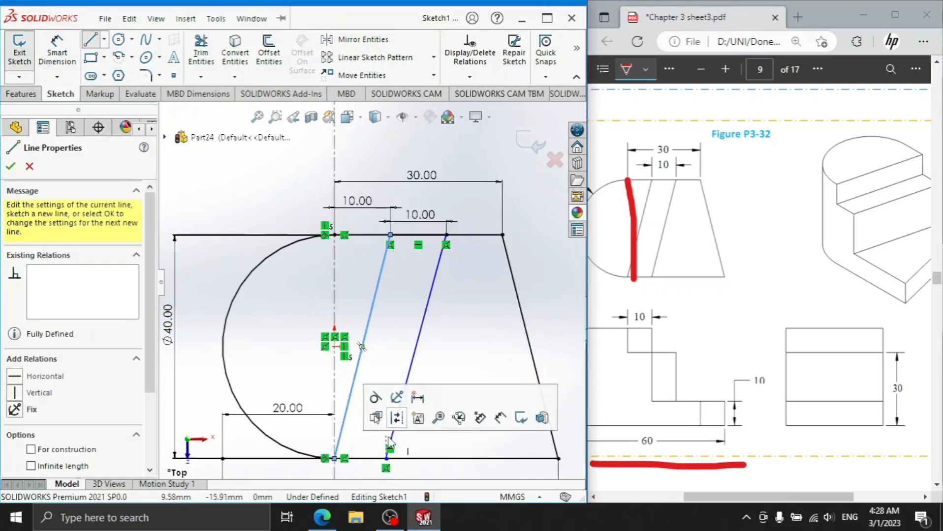
right_click(416, 283)
click(442, 294)
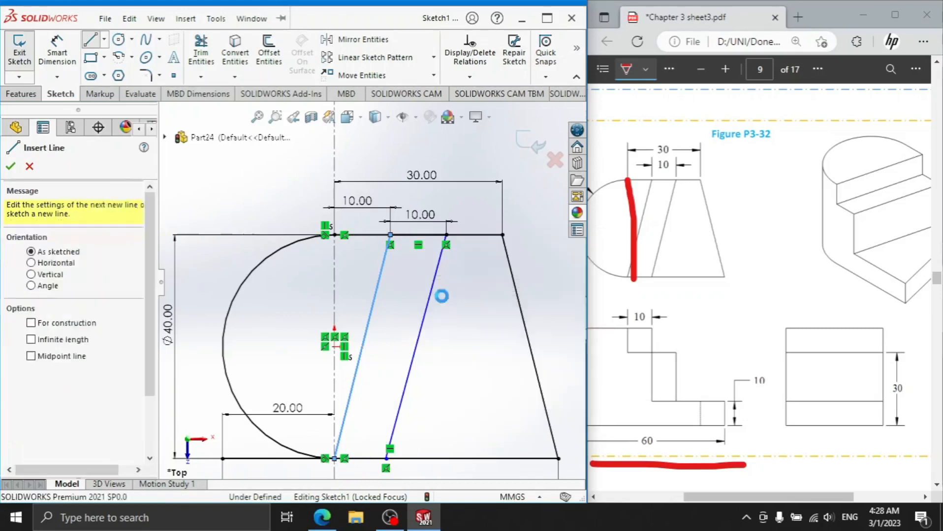
- Replace the existing right slanted line with one from the second segment's right endpoint to the bottom-edge point directly below the first segment's right endpoint
click(427, 309)
key(Delete)
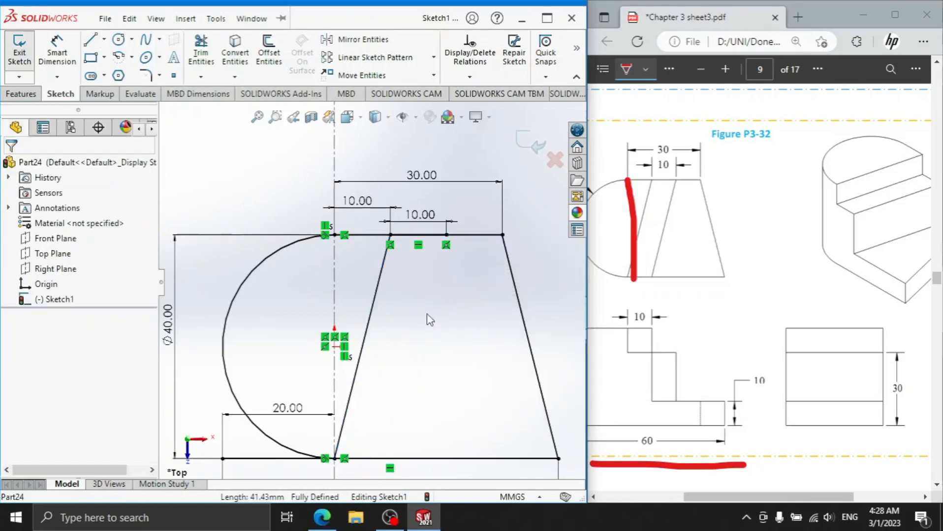
click(98, 43)
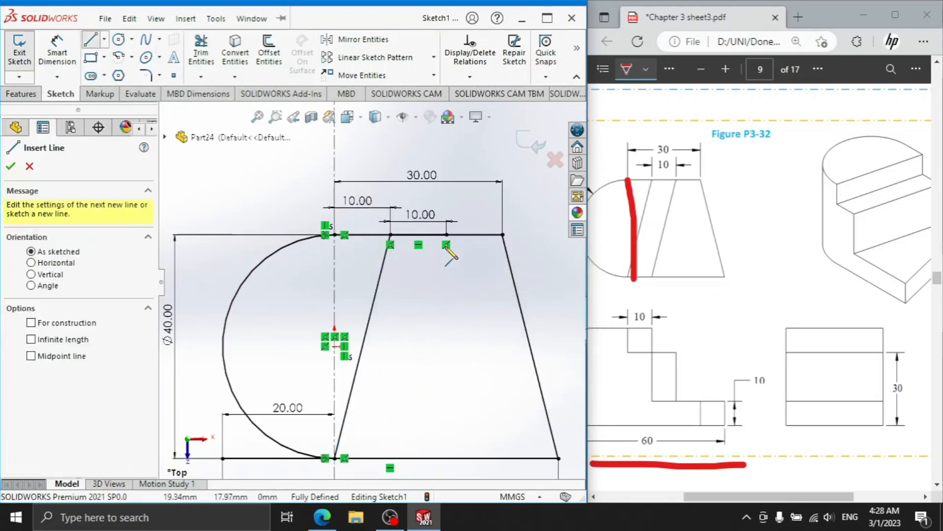
click(446, 235)
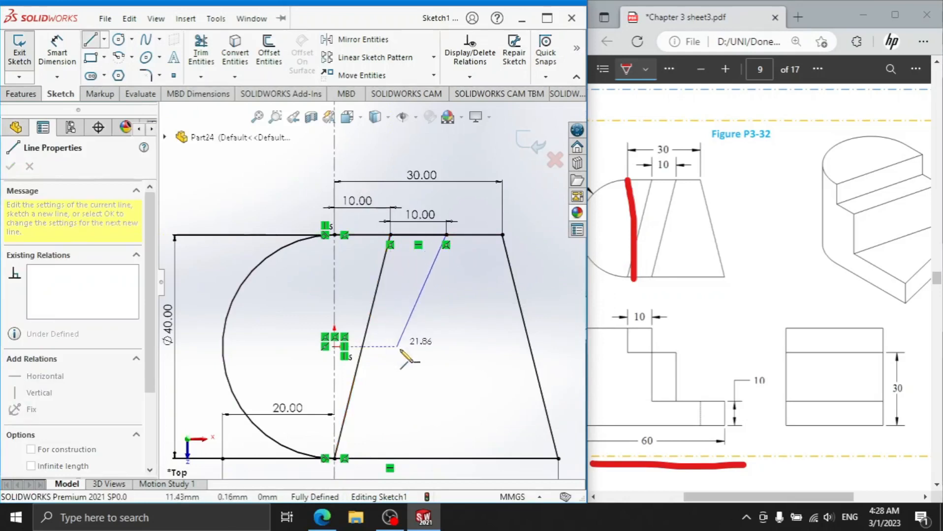
click(389, 459)
right_click(376, 359)
click(404, 381)
key(Escape)
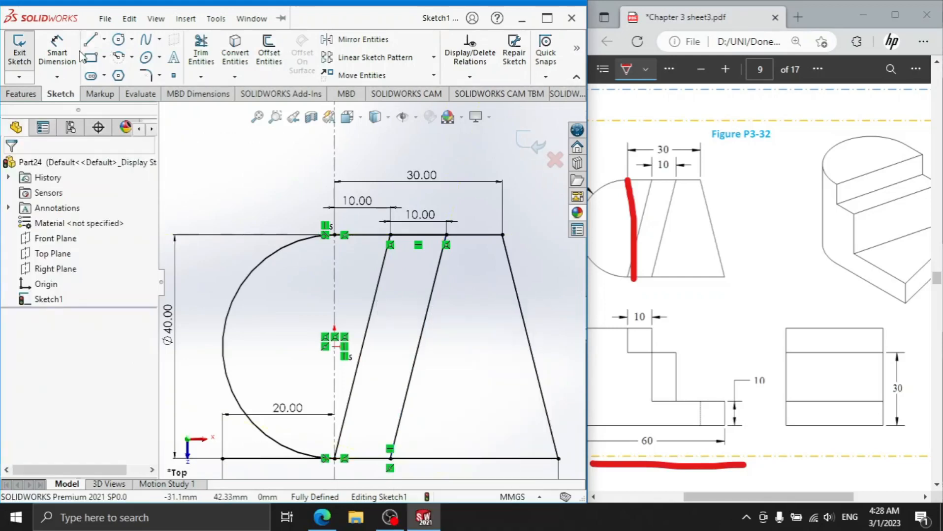
- Try to dimension the distance between the two slanted lines' lower endpoints on the bottom edge
click(59, 49)
key(f)
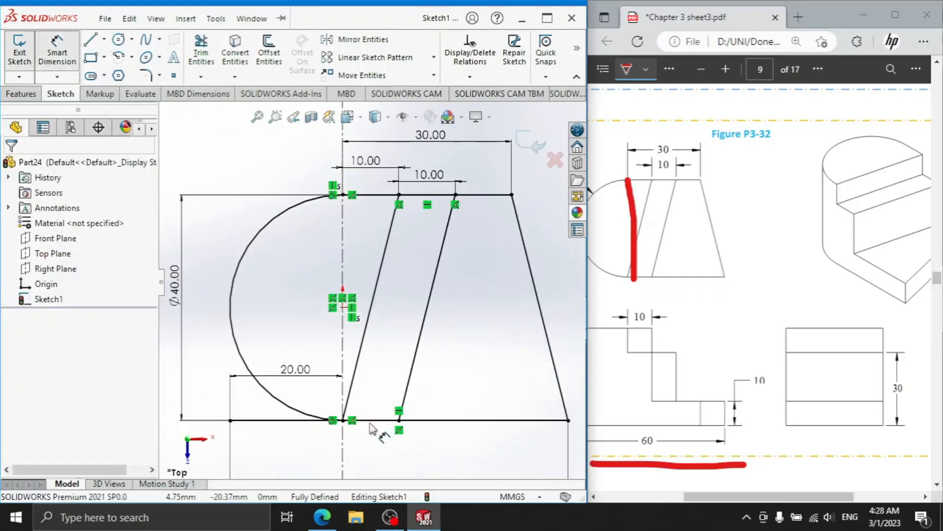
click(343, 421)
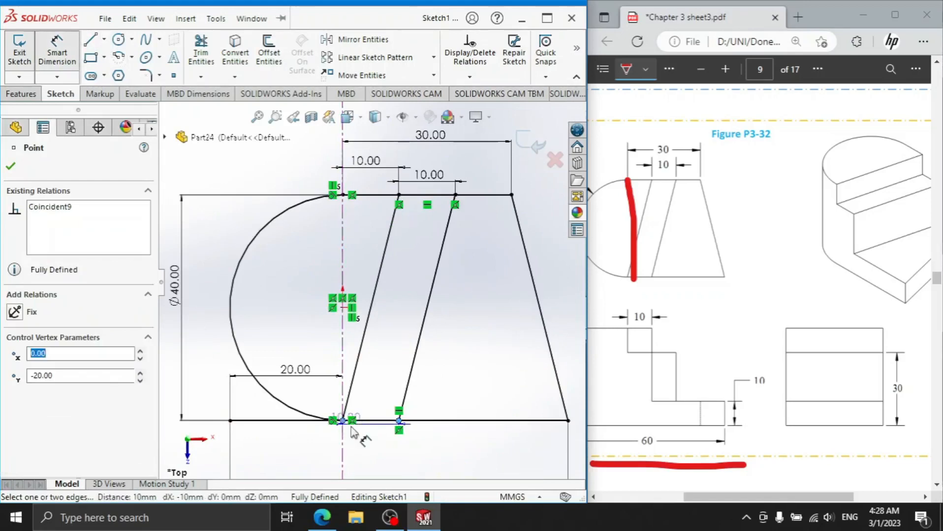
click(370, 437)
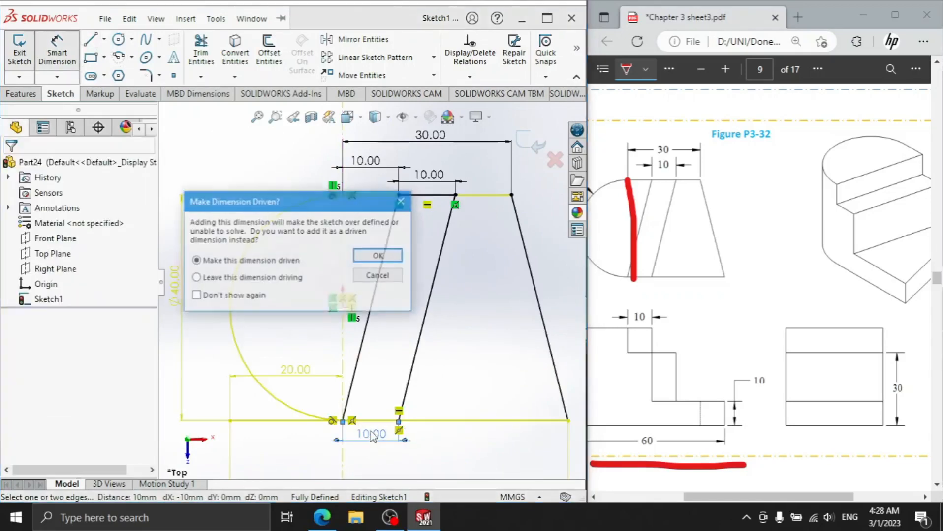
click(378, 276)
- Extrude the semicircle and the adjoining triangular region up to the first slanted line 40 mm
click(35, 98)
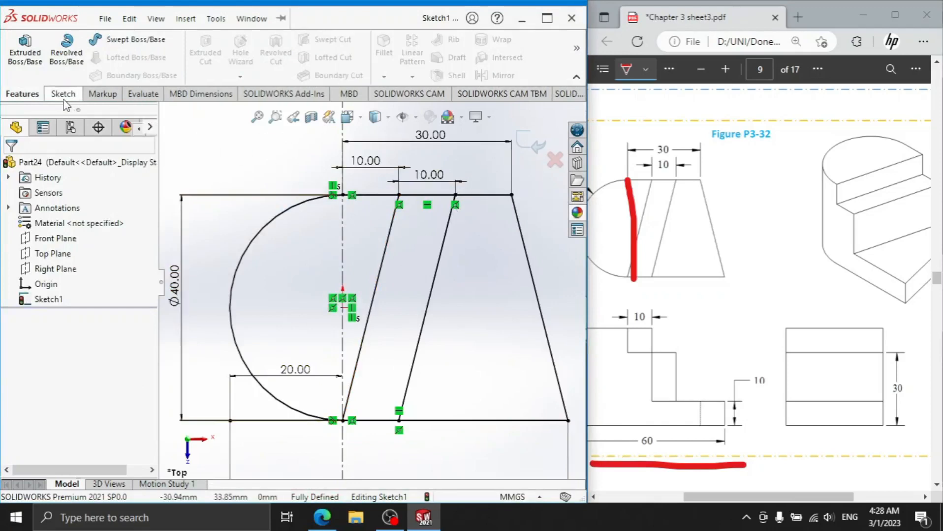
click(25, 52)
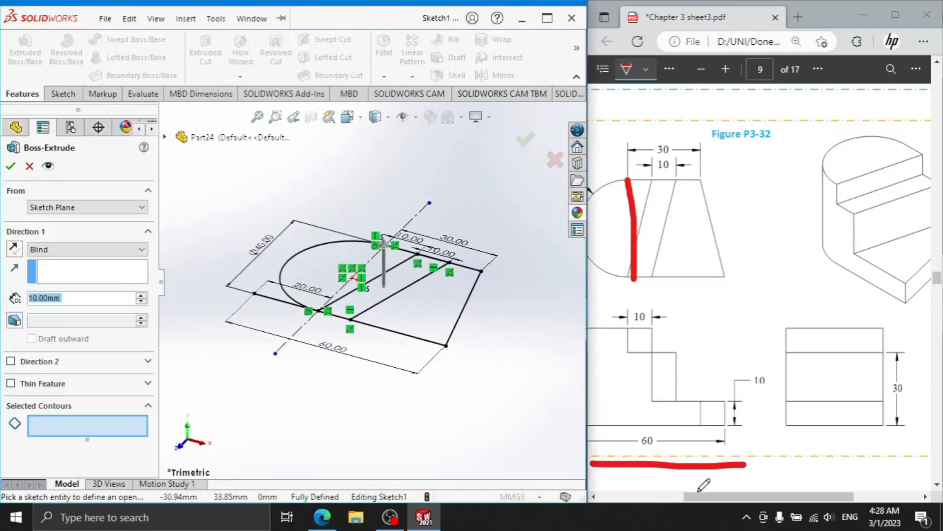
drag(698, 497, 667, 495)
click(323, 273)
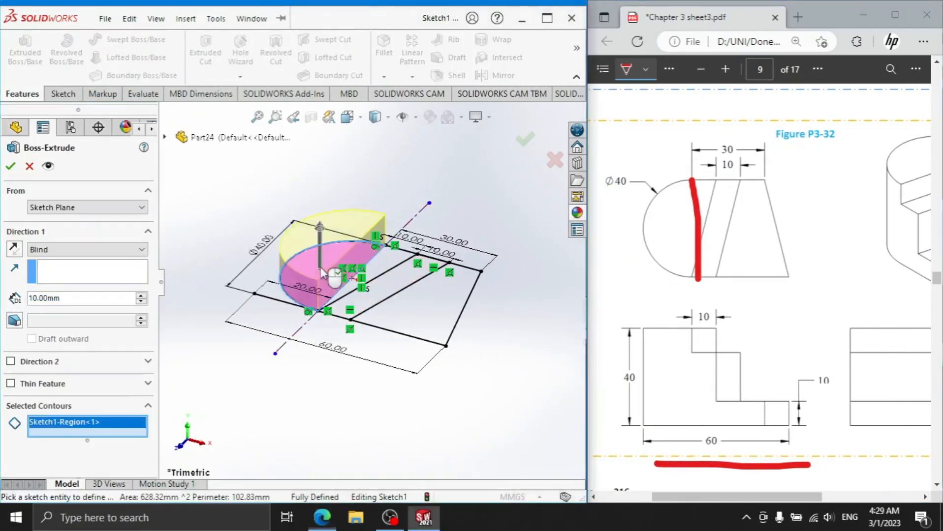
click(378, 267)
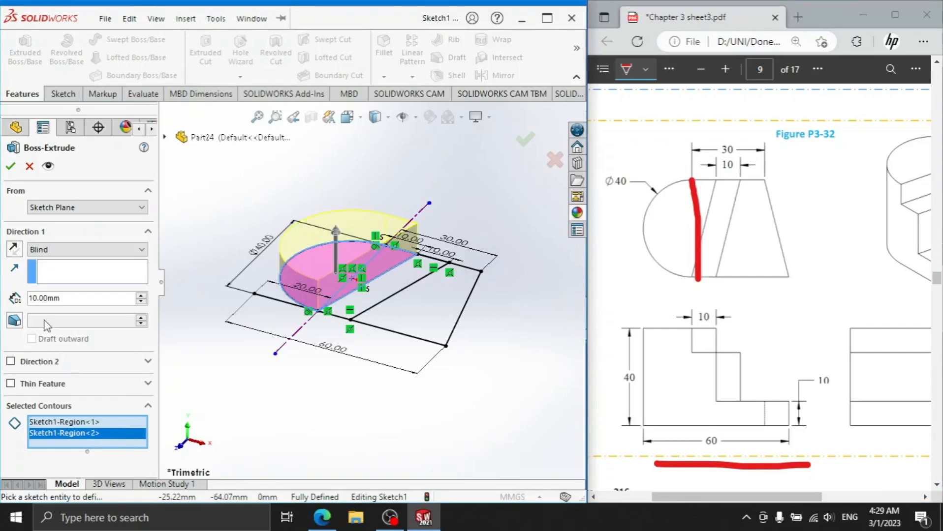
drag(610, 353, 615, 406)
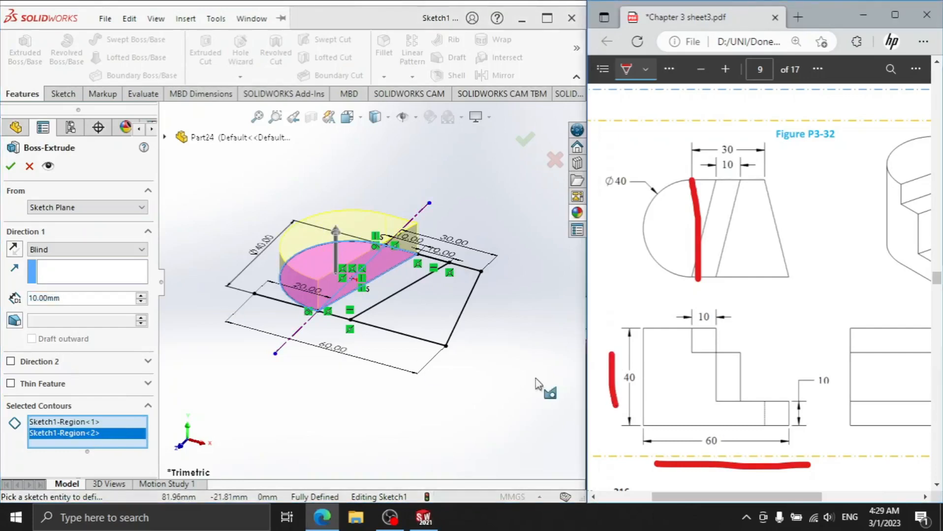
text(40)
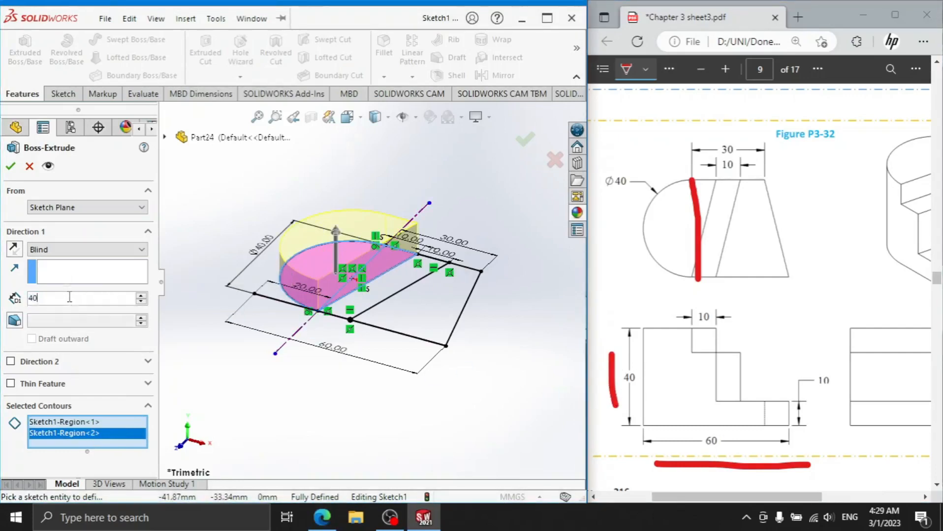
key(Return)
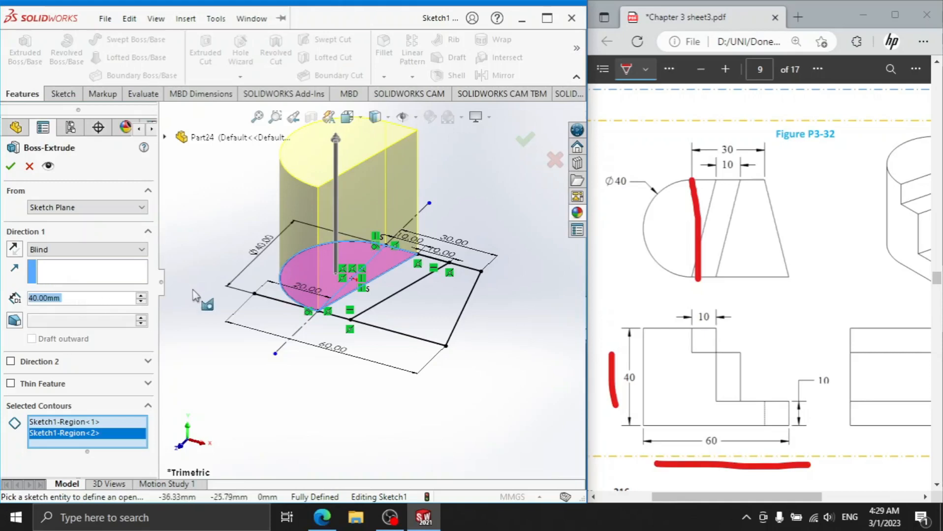
drag(738, 498, 711, 487)
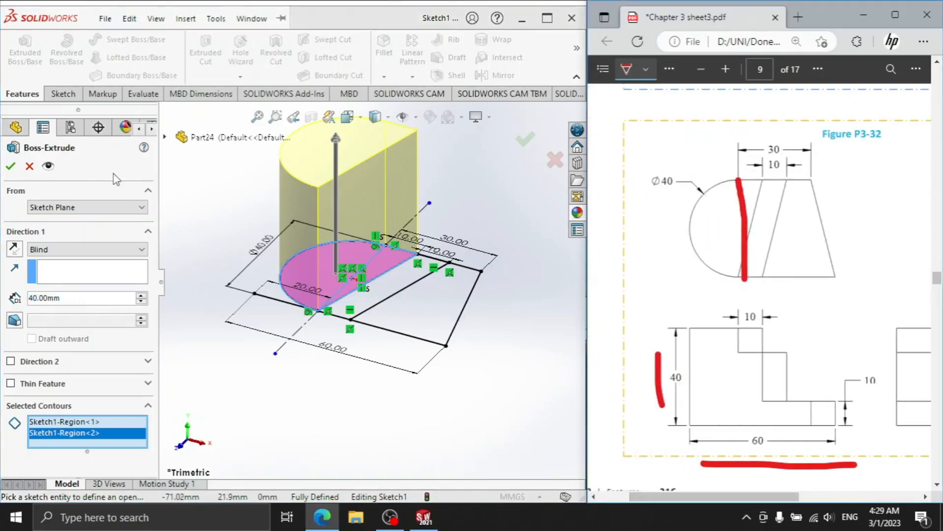
click(9, 167)
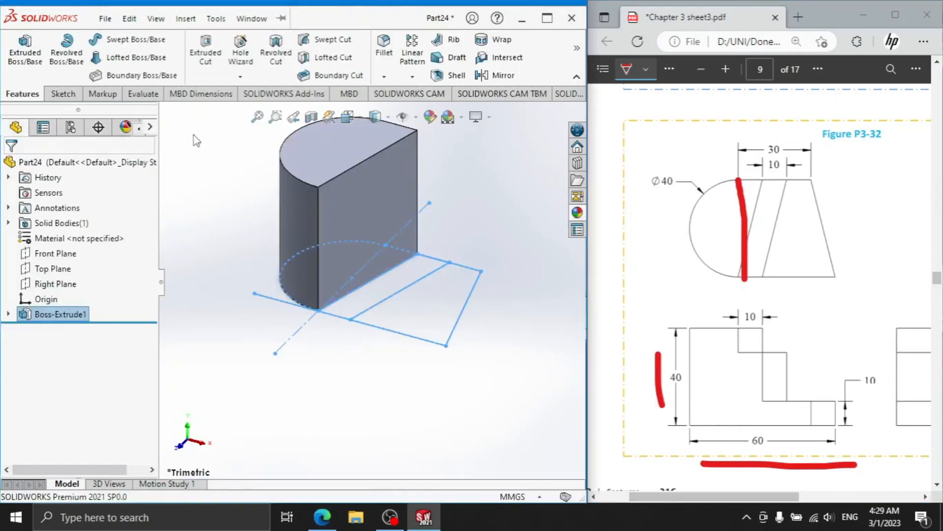
- Extrude the region between the two slanted lines of the same sketch 30 mm, merged with the body
click(25, 54)
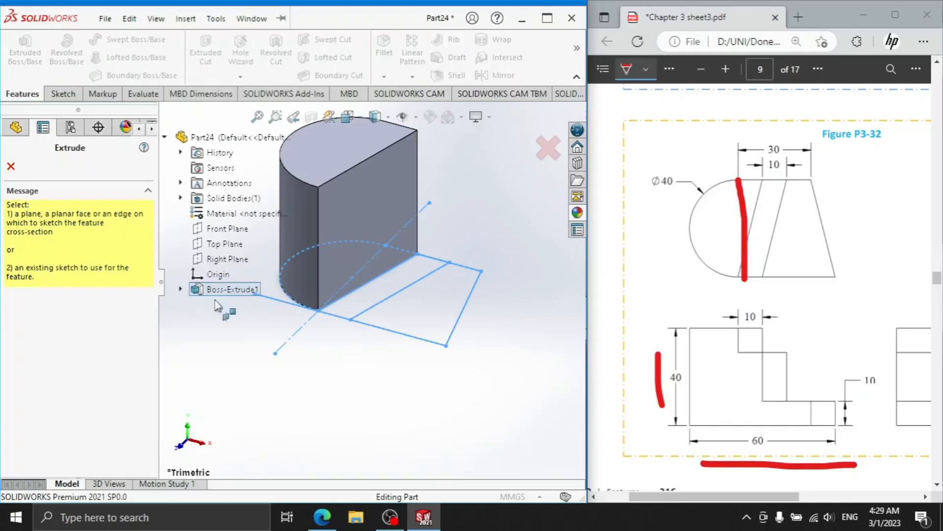
click(181, 290)
click(227, 307)
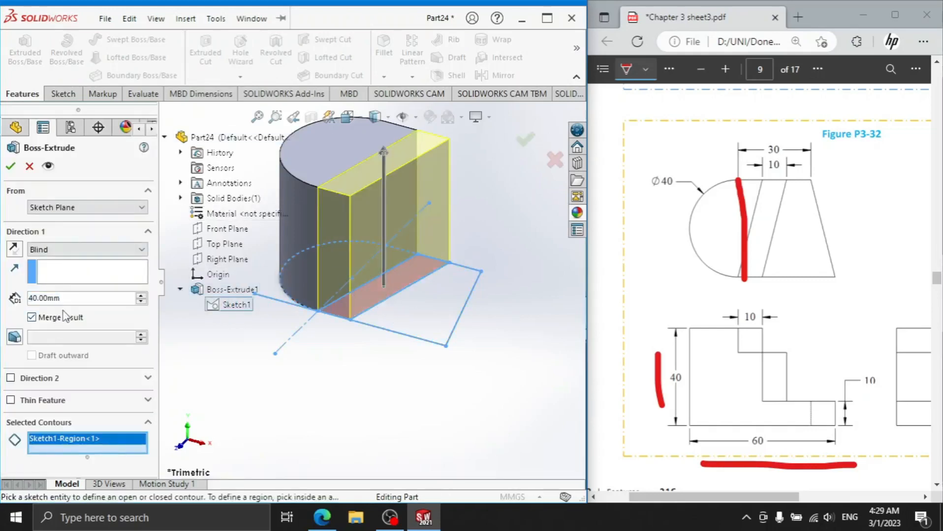
text(30)
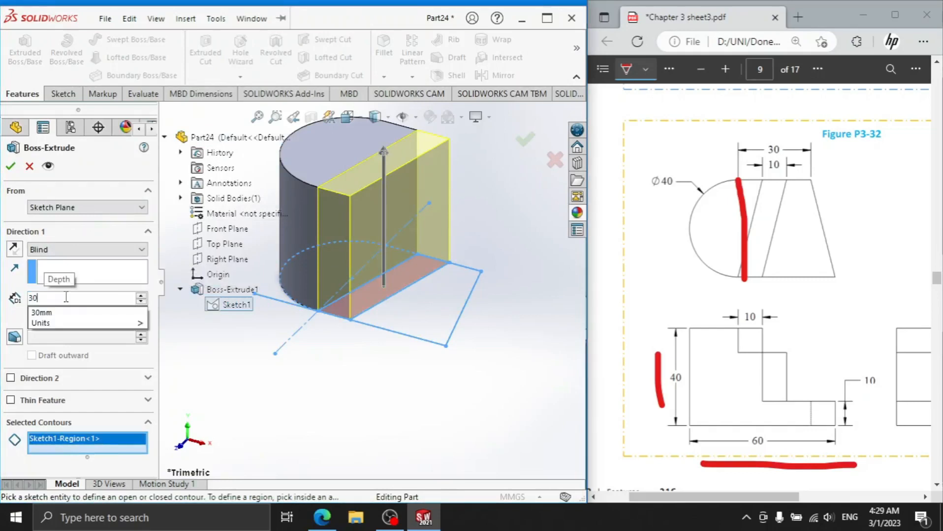
key(Return)
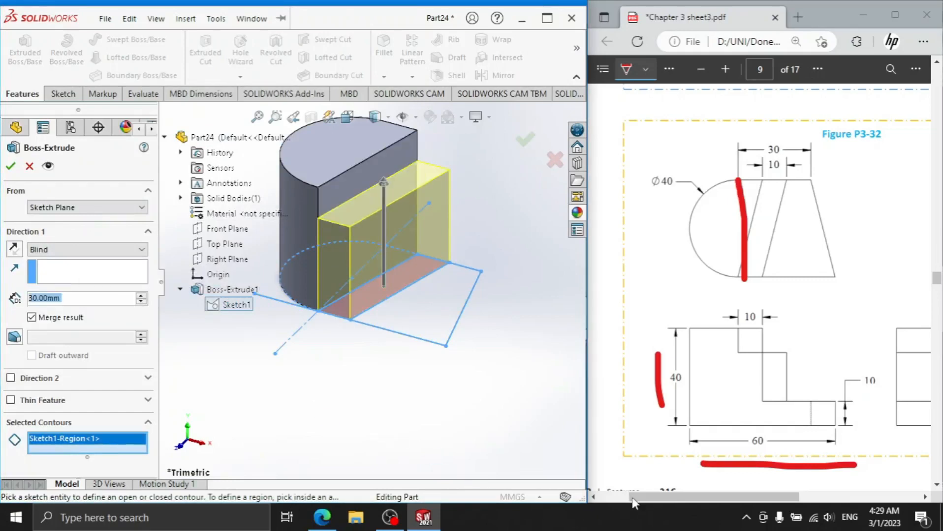
drag(633, 498, 733, 498)
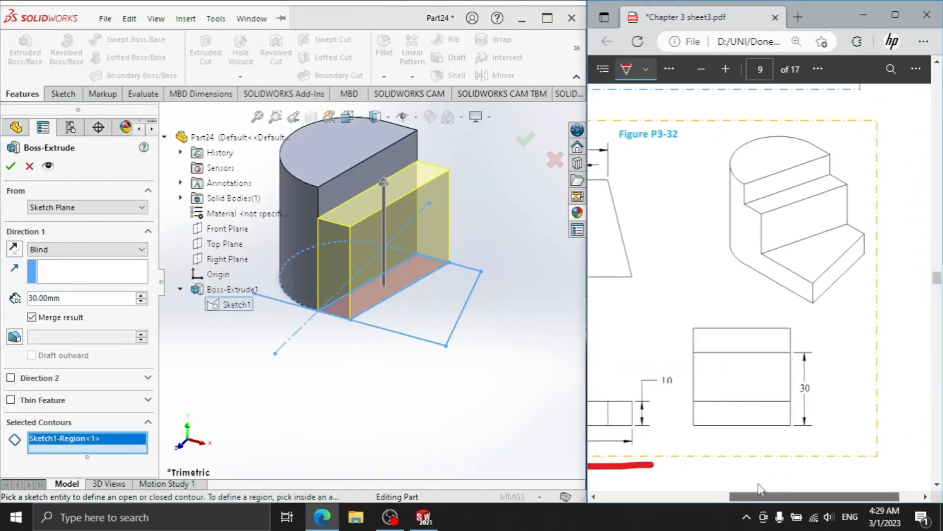
click(10, 167)
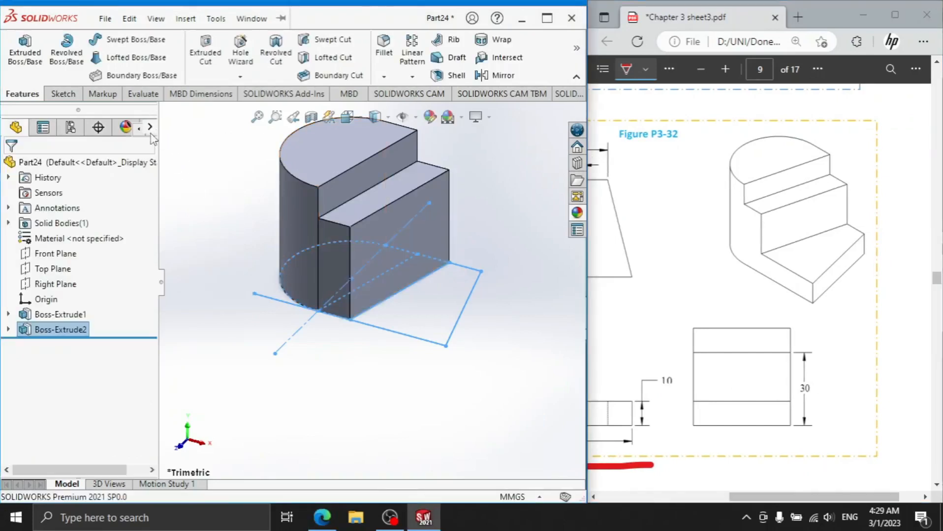
- Extrude the remaining trapezoidal region right of the second slanted line 10 mm from the same sketch, merged with the body
click(26, 47)
click(215, 305)
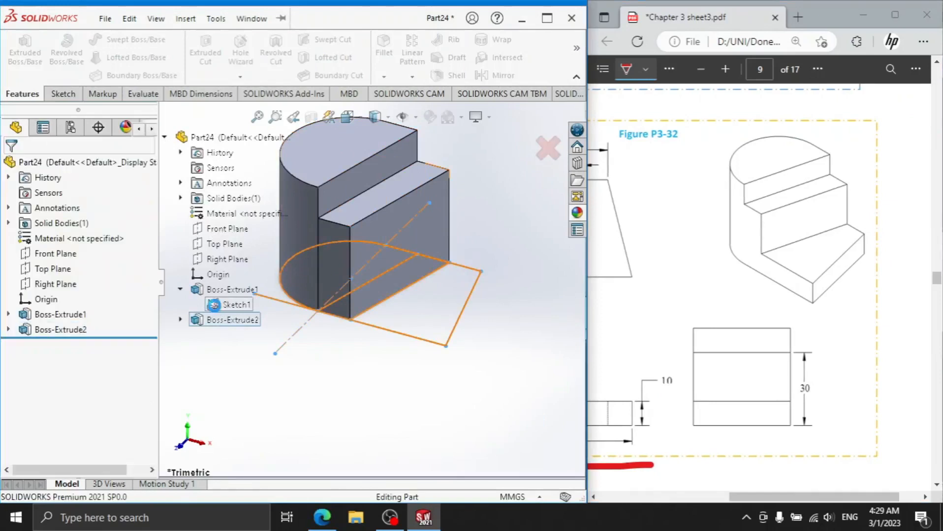
click(408, 321)
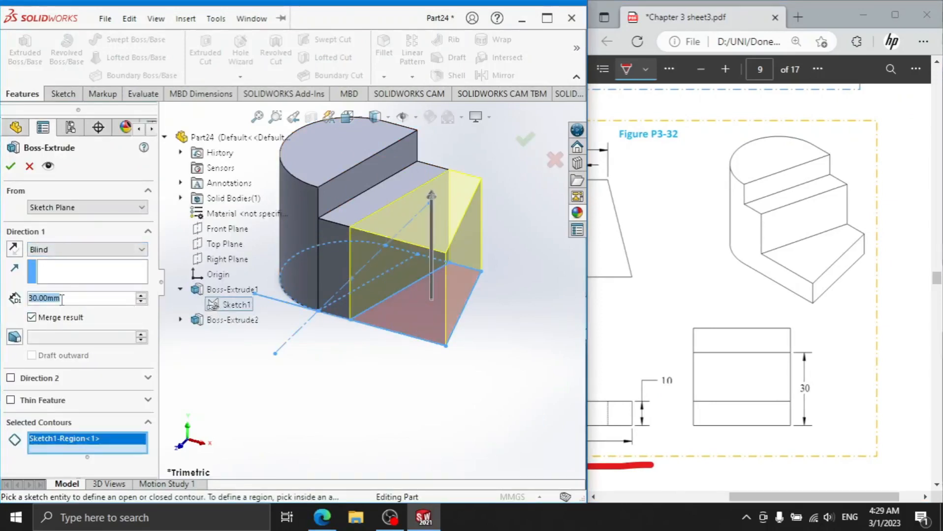
text(10)
key(Return)
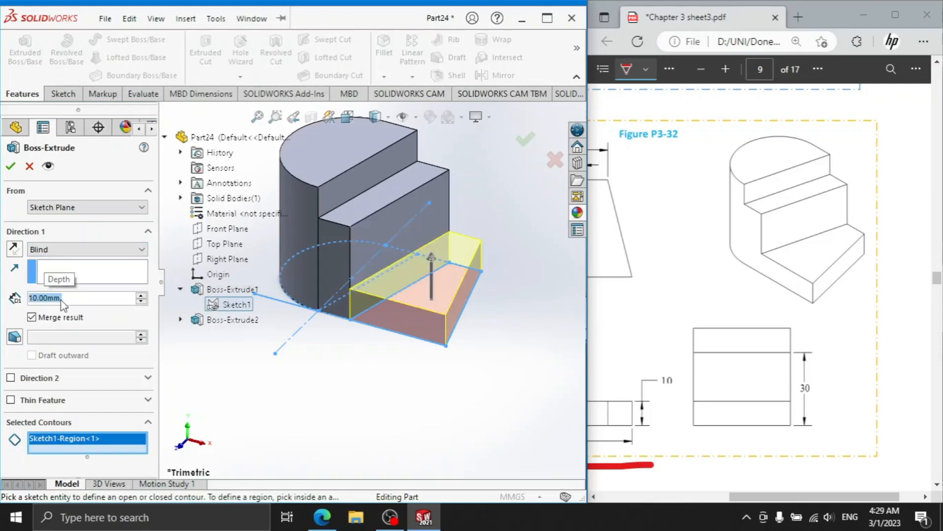
click(11, 168)
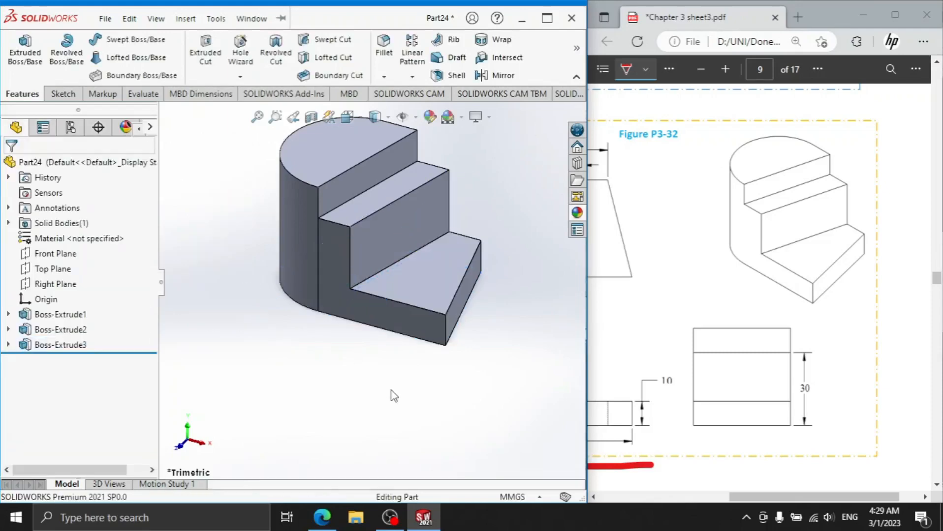